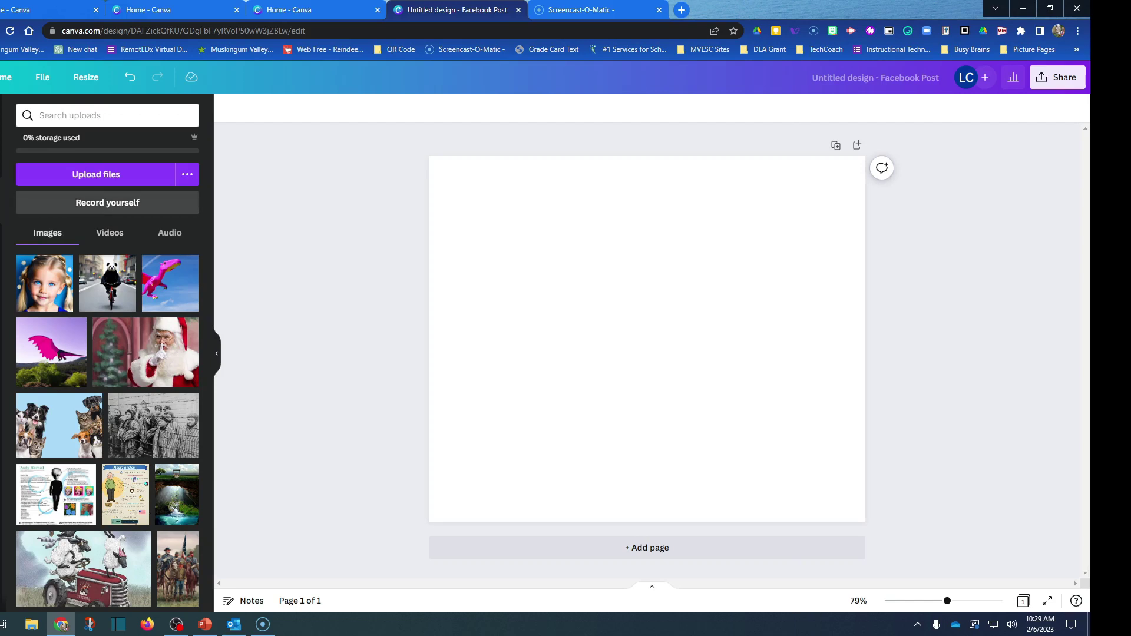
Upload Example.MOV from the Desktop and place the bottle video on the blank page
left_click(96, 174)
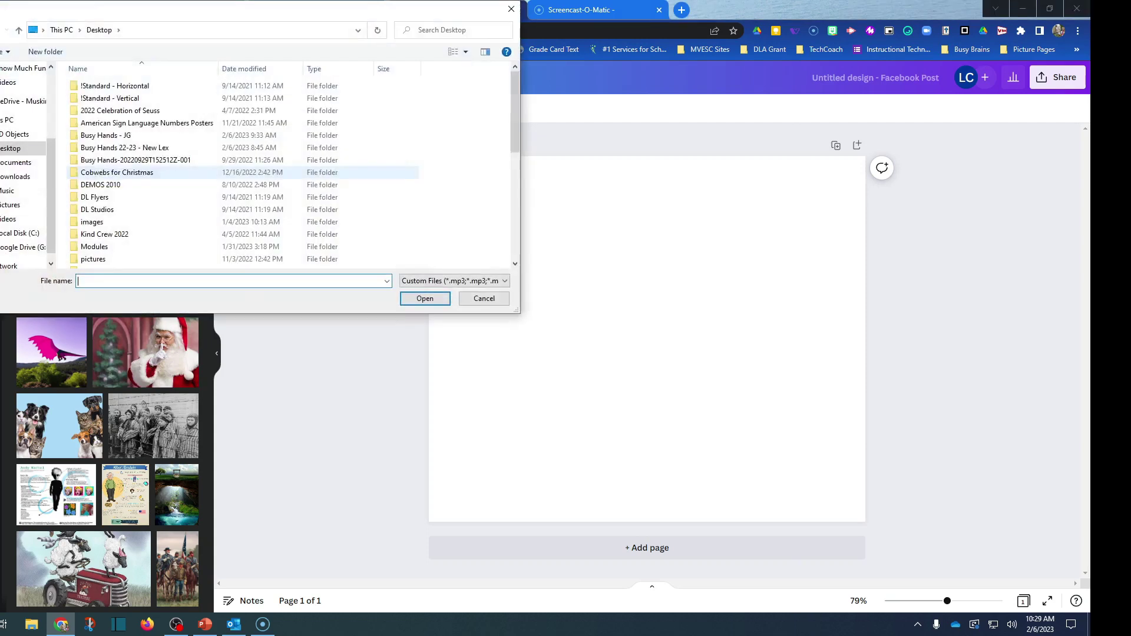
scroll(177, 221, "down", 4)
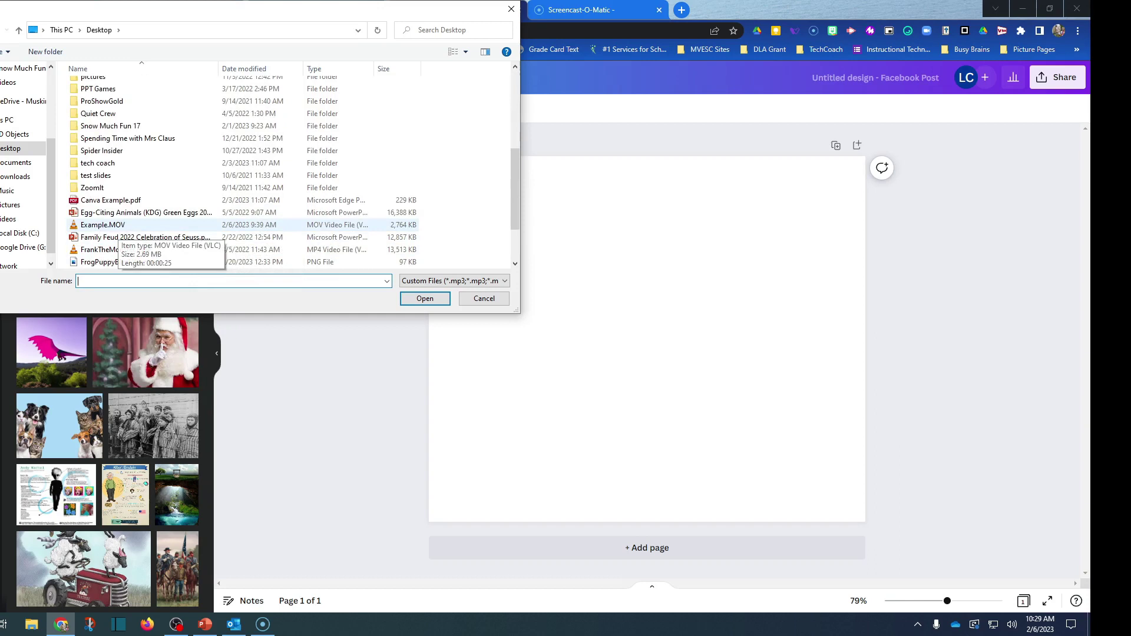
left_click(103, 225)
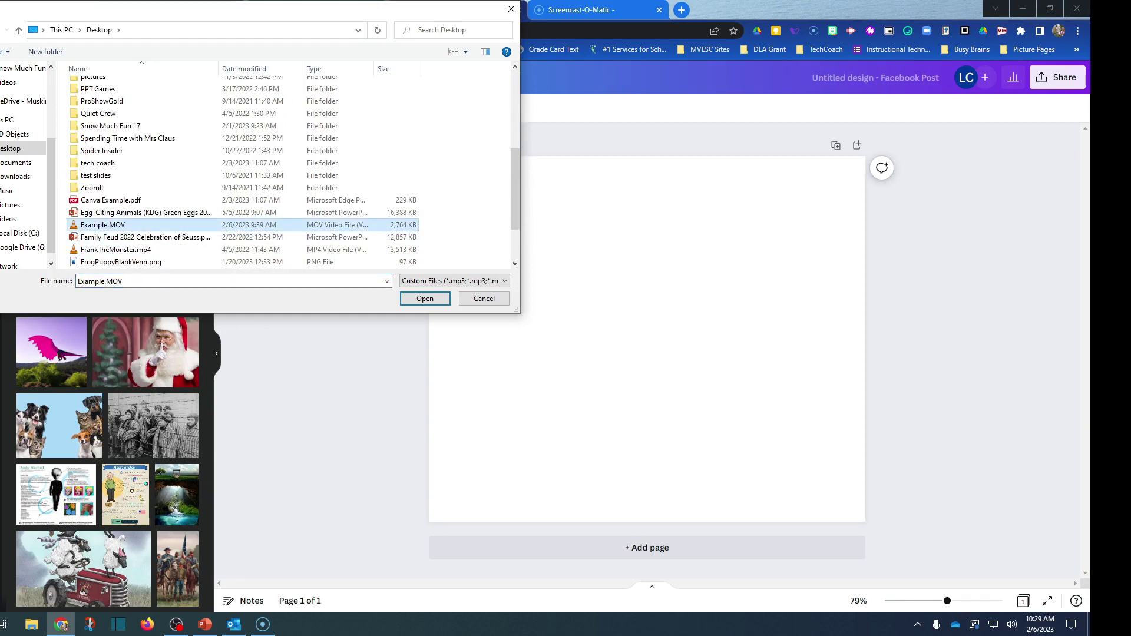
left_click(424, 299)
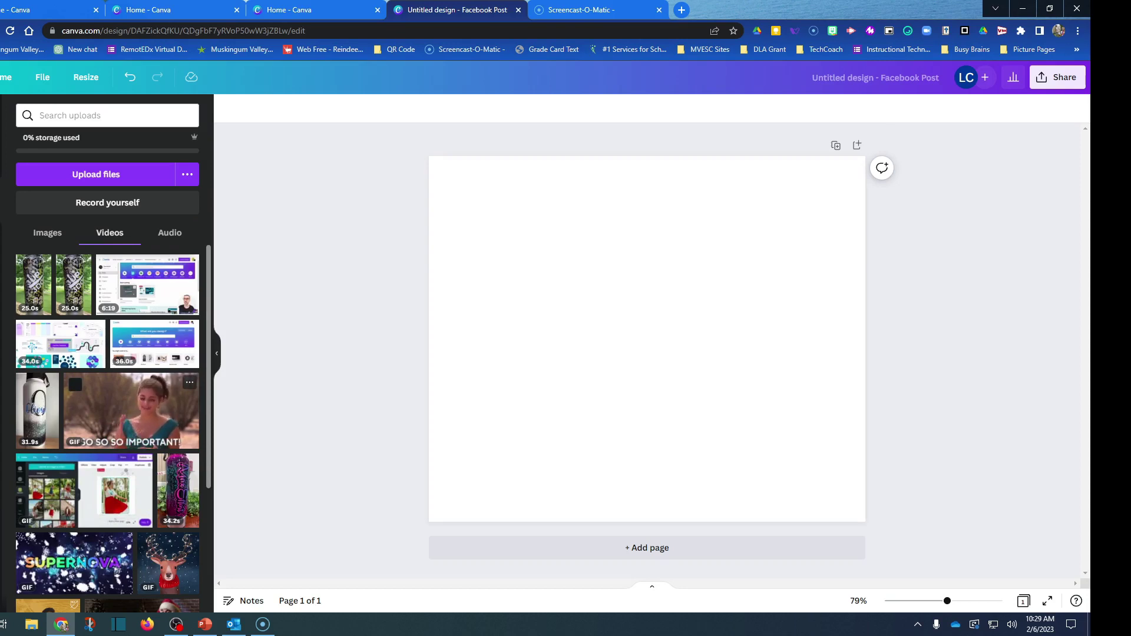
mouse_move(33, 286)
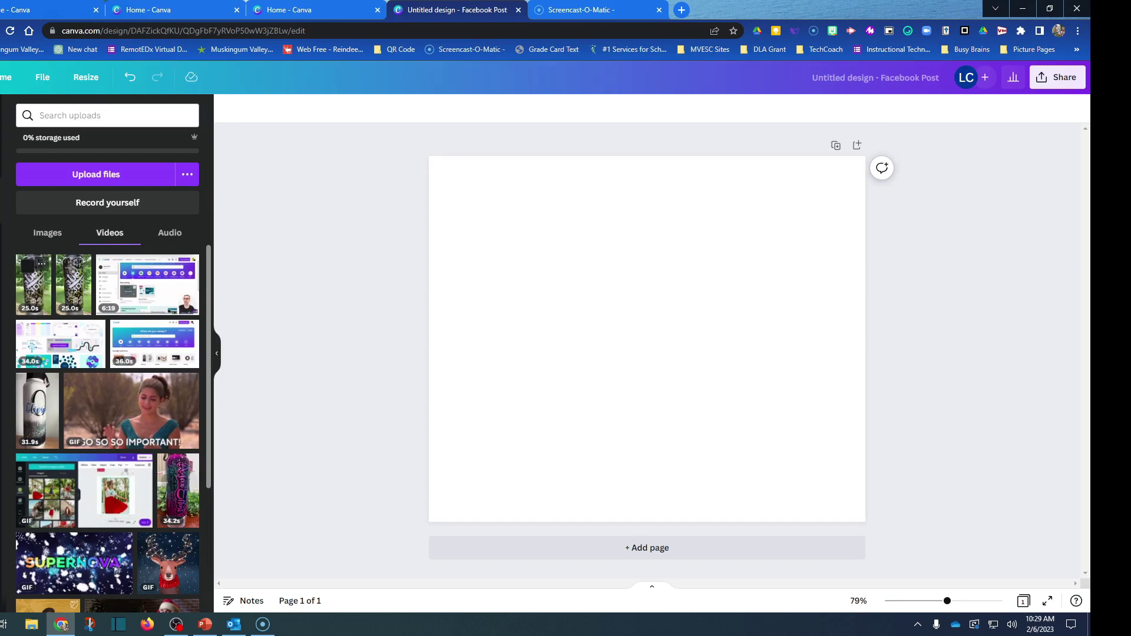
left_click(33, 286)
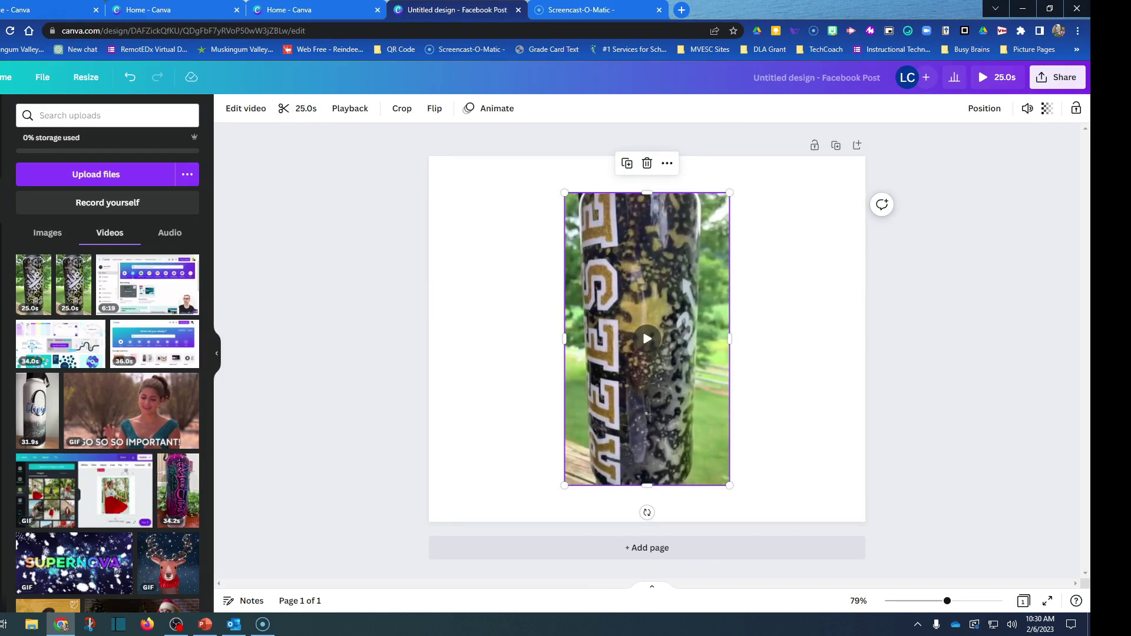
Remove the background of the bottle video with Background Remover and play the clip to check it
left_click(246, 108)
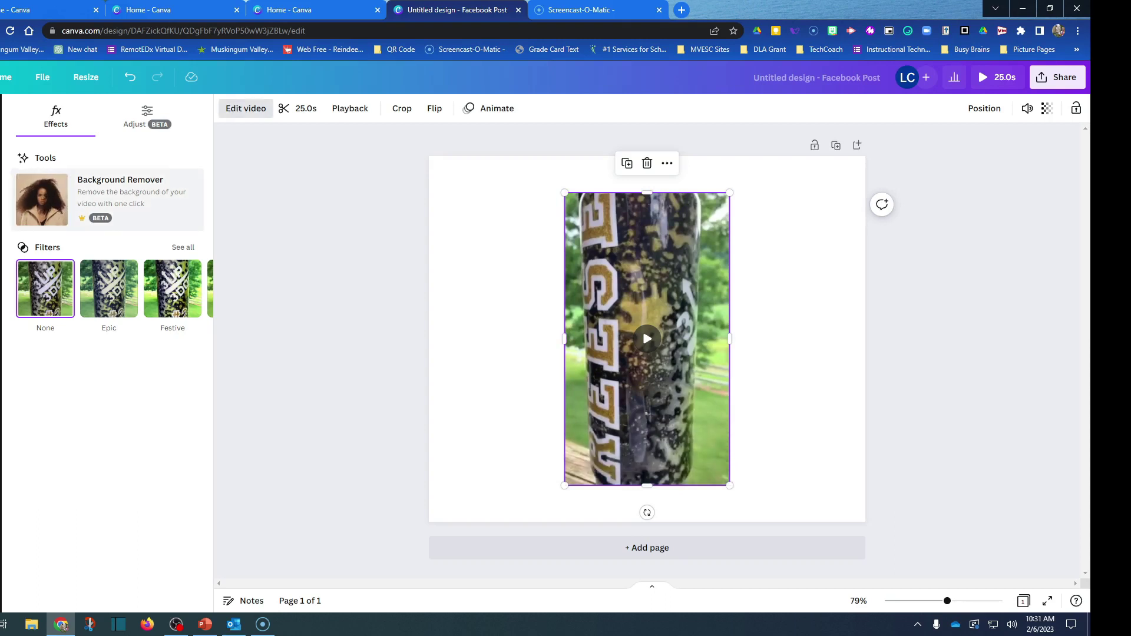
left_click(118, 195)
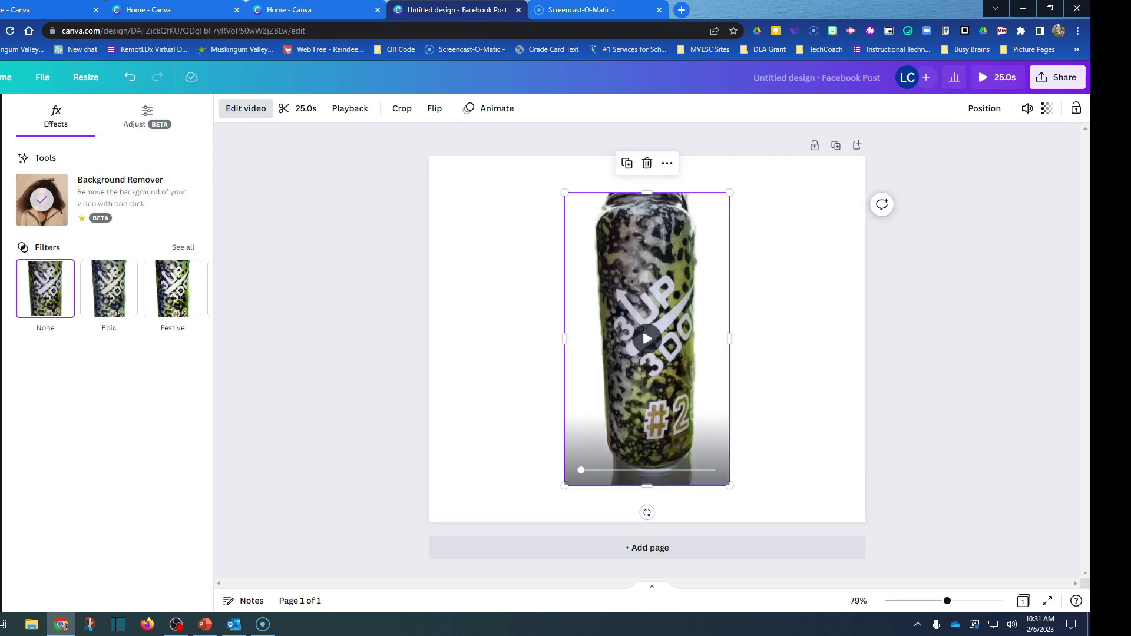
key("space")
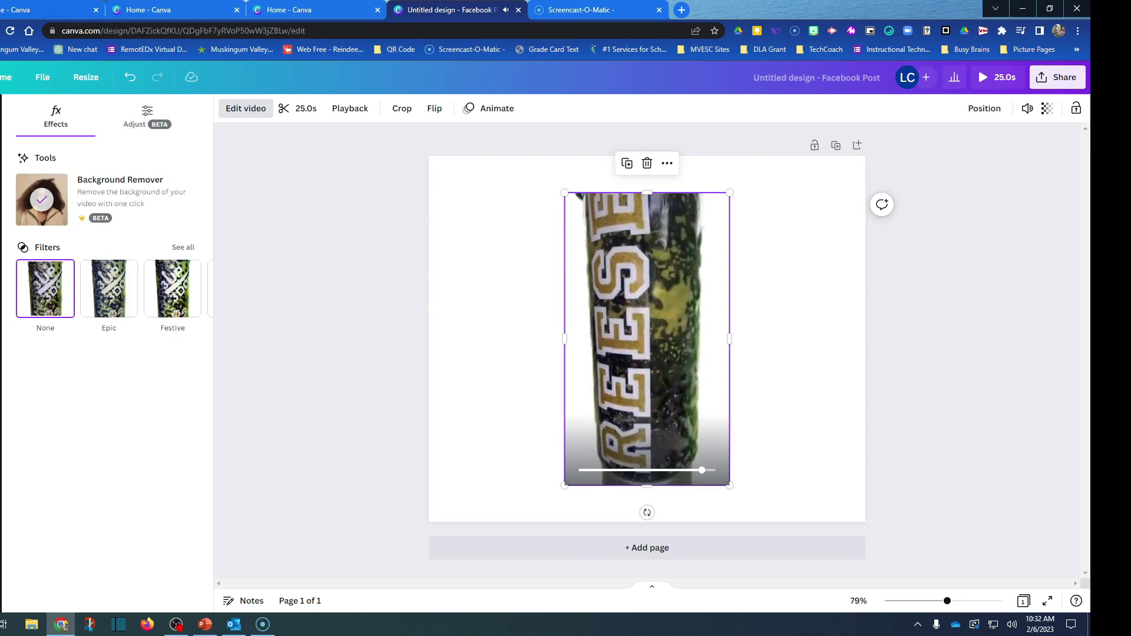
Shrink the bottle video slightly on the page and try to undo the last change
mouse_move(729, 486)
left_mouse_down()
mouse_move(643, 333)
mouse_move(735, 494)
mouse_move(724, 476)
left_mouse_up()
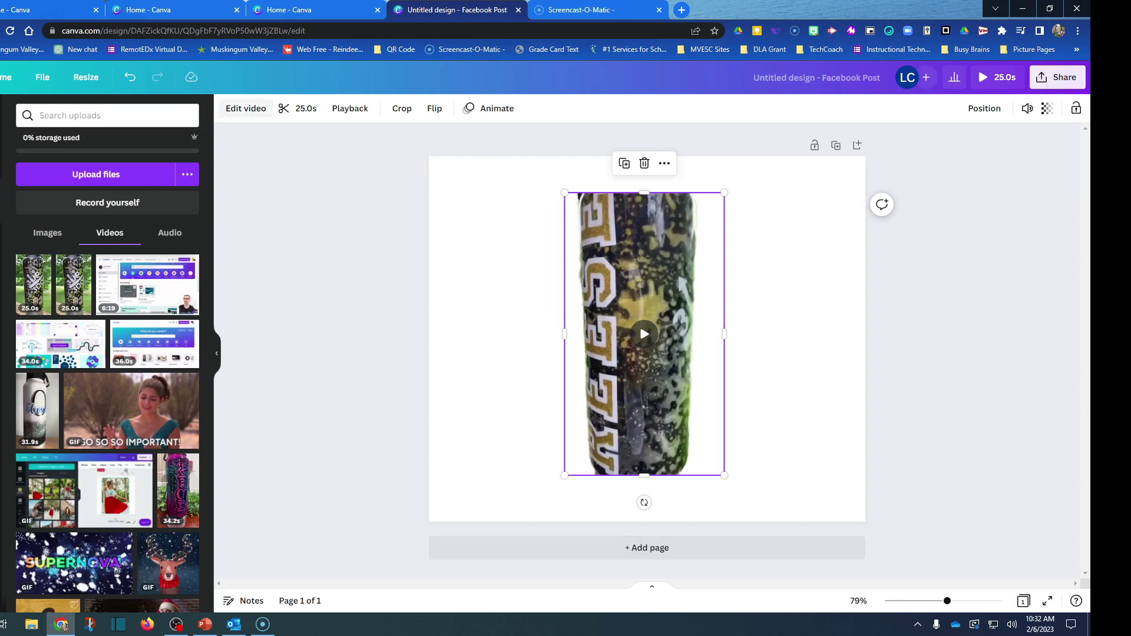
left_click(246, 108)
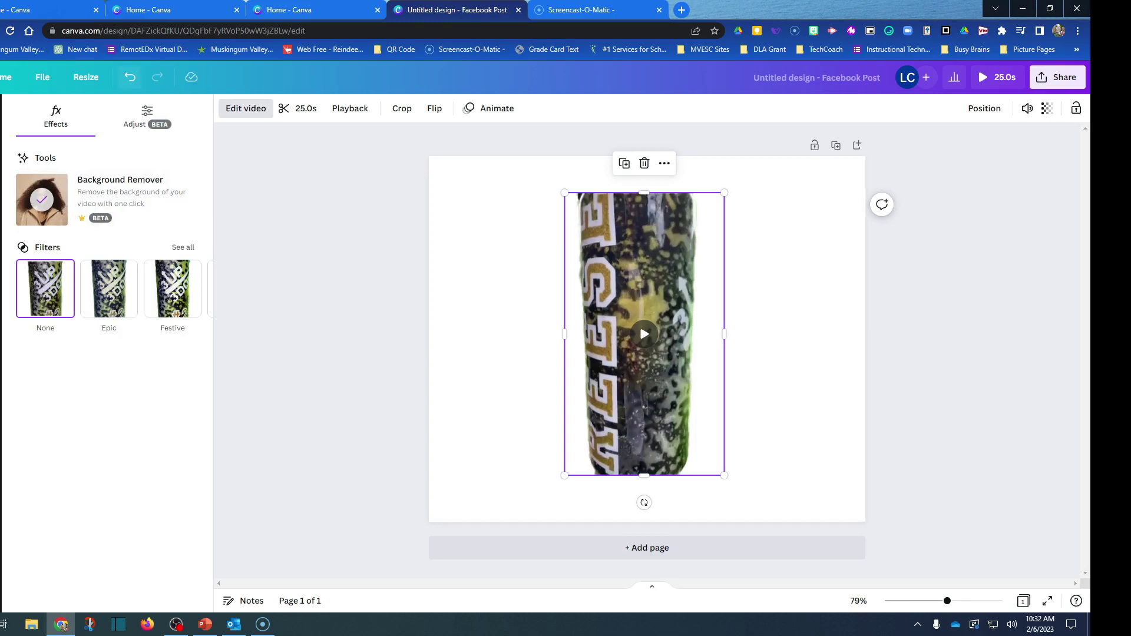
left_click(129, 77)
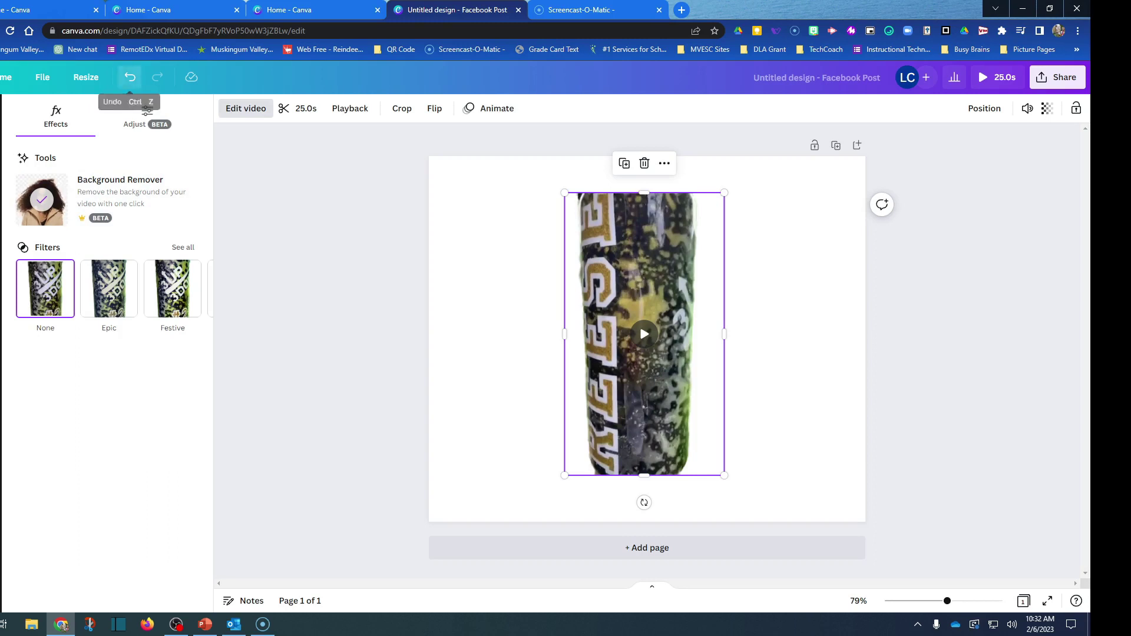
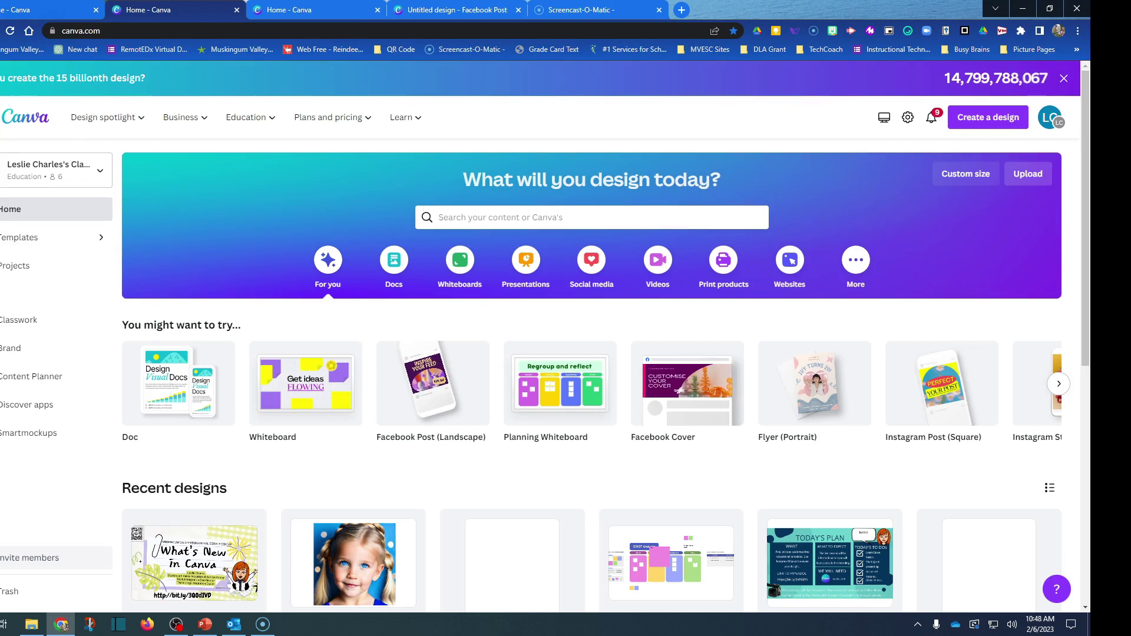
From the Canva home page, import Canva Example.pdf from the Desktop as a new design
left_click(1027, 174)
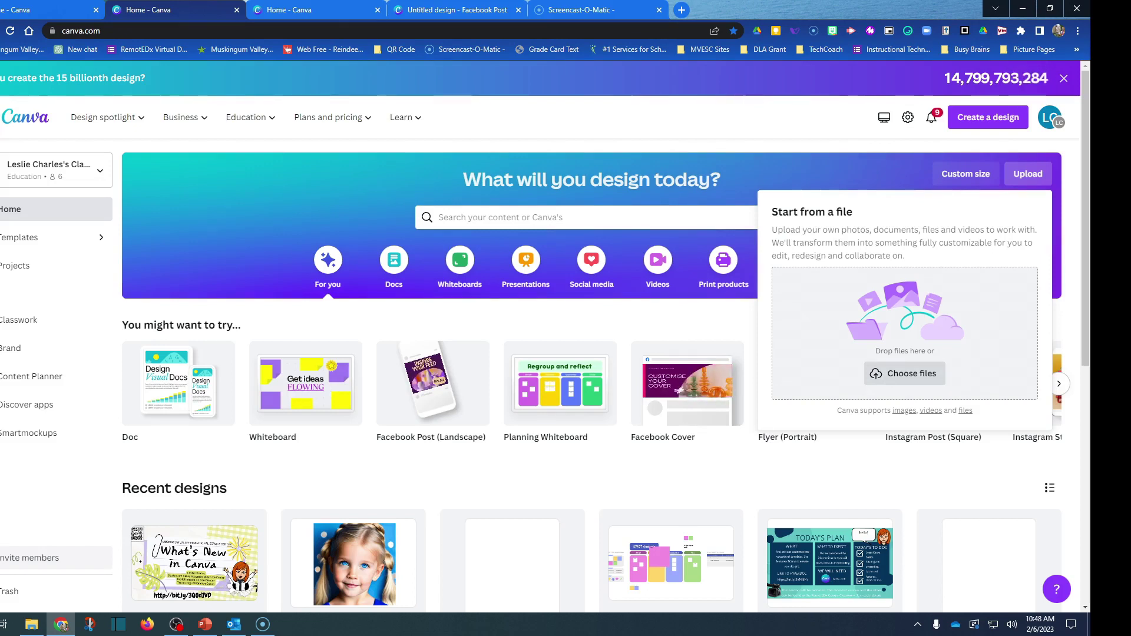
left_click(904, 373)
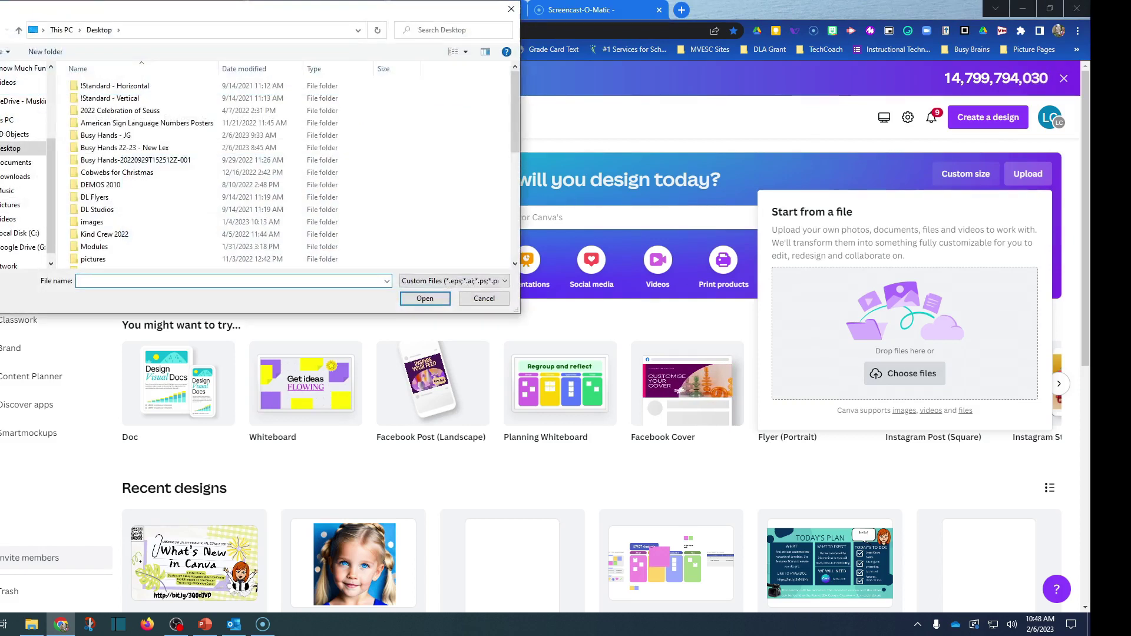
scroll(236, 165, "down", 10)
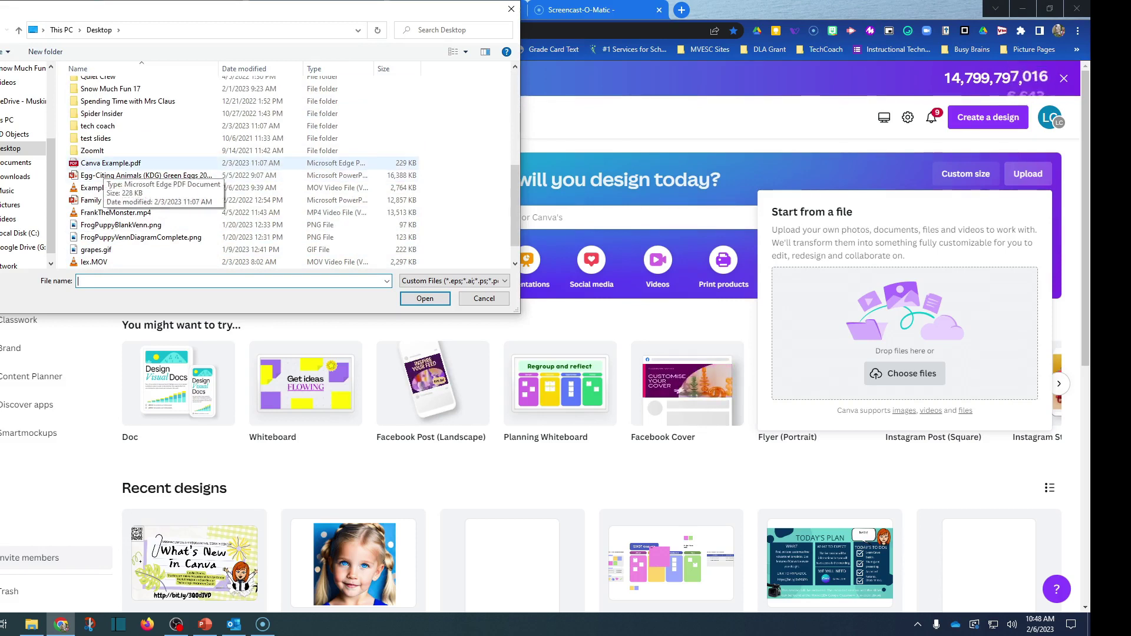
left_click(103, 165)
left_click(425, 298)
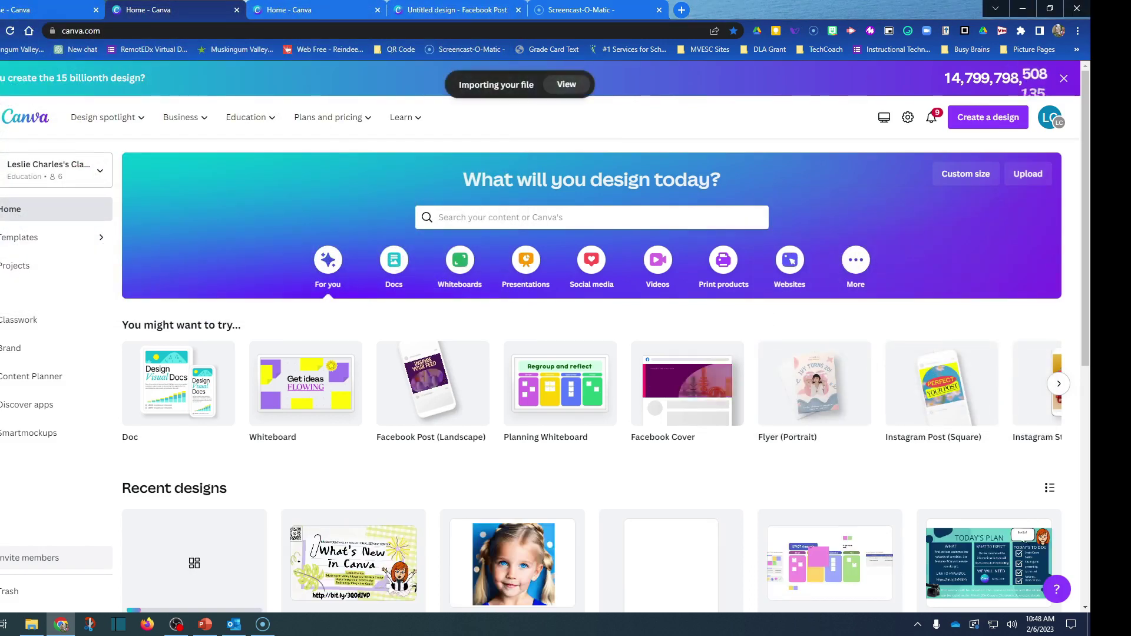
Open the newly imported Canva Example.pdf from the recent designs for editing
scroll(433, 271, "down", 2)
scroll(415, 295, "down", 1)
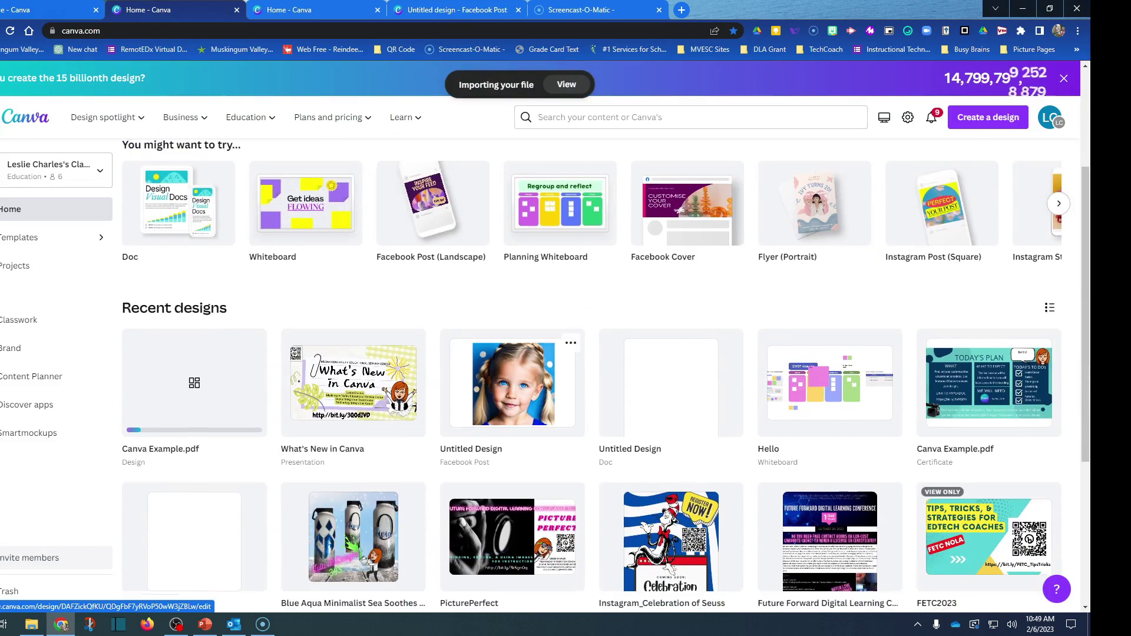
scroll(415, 295, "down", 1)
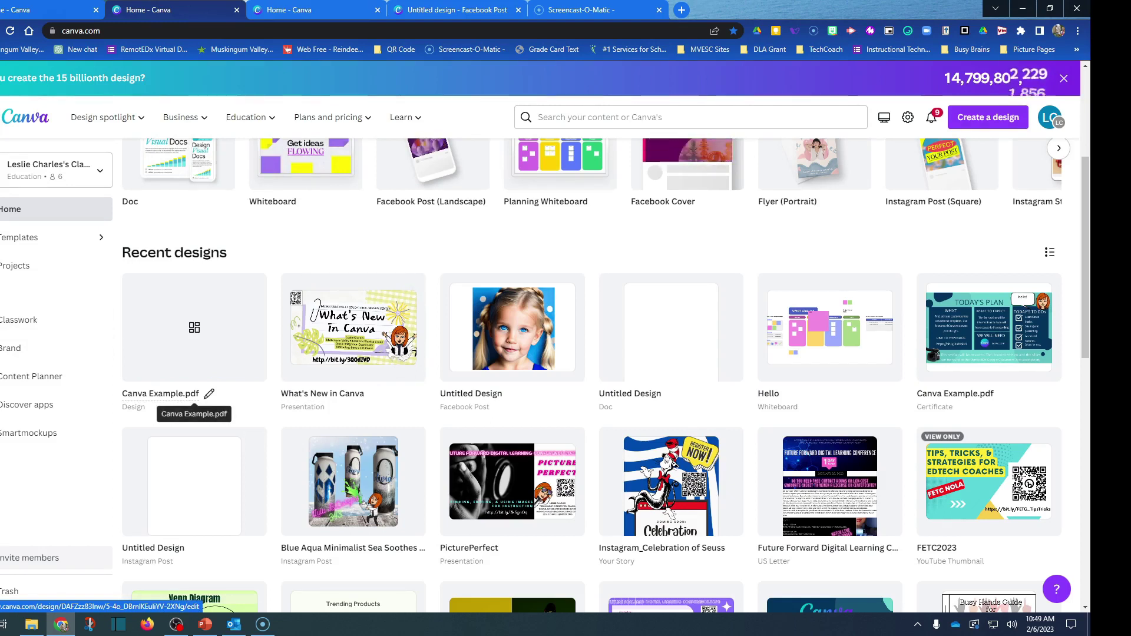
left_click(189, 393)
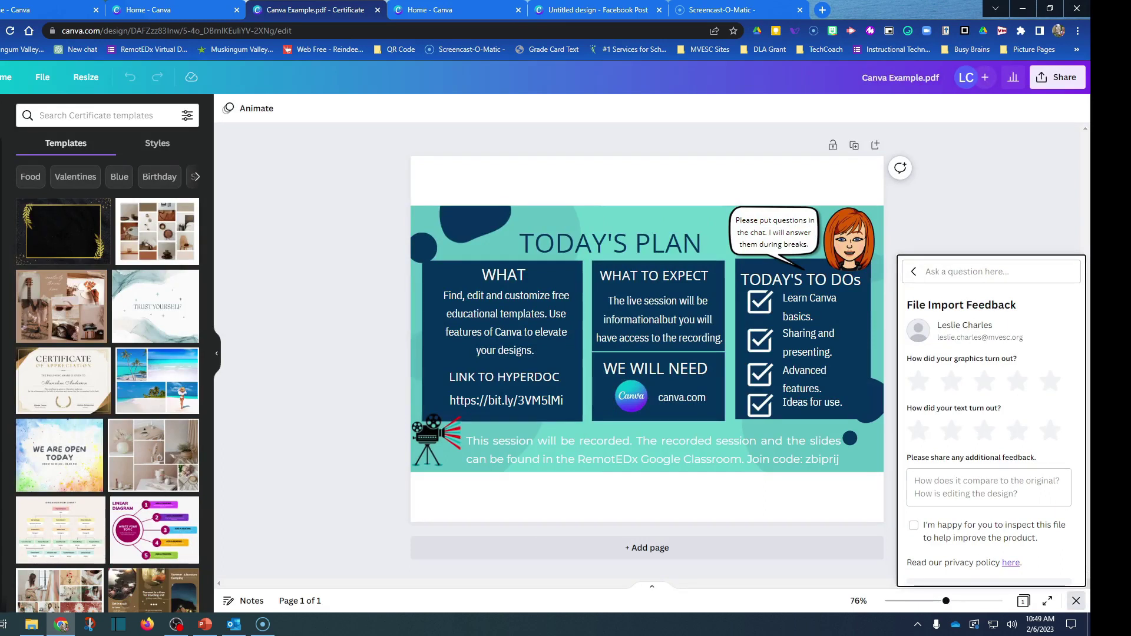
left_click(647, 497)
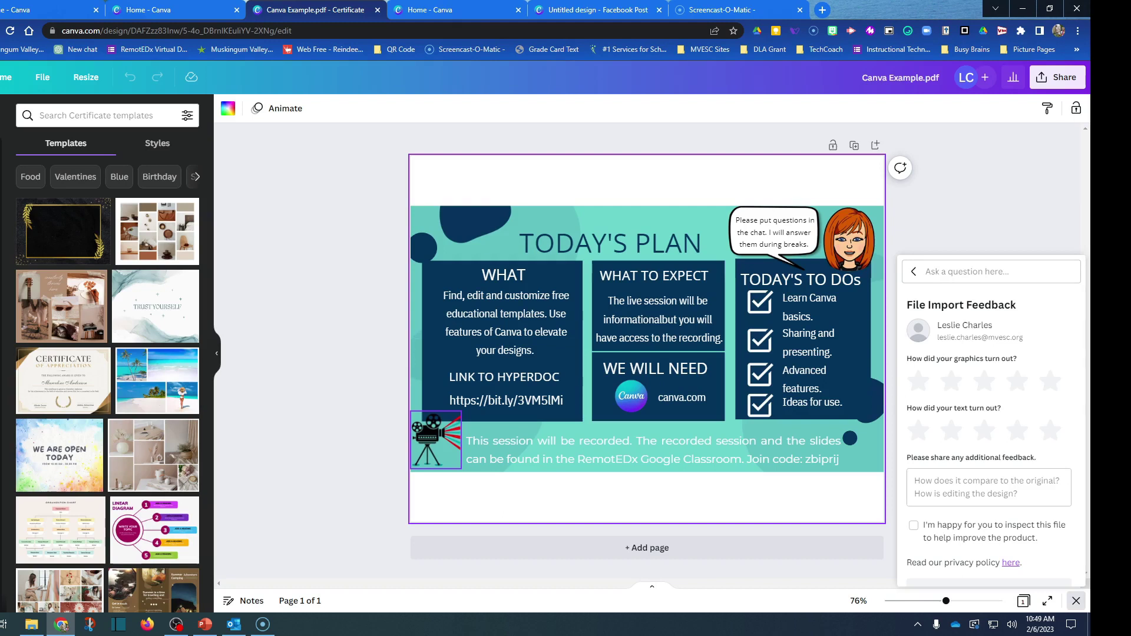
Search the elements for "video camera", restrict the results to graphics and add the gray hand-drawn camcorder to the page
left_click(435, 439)
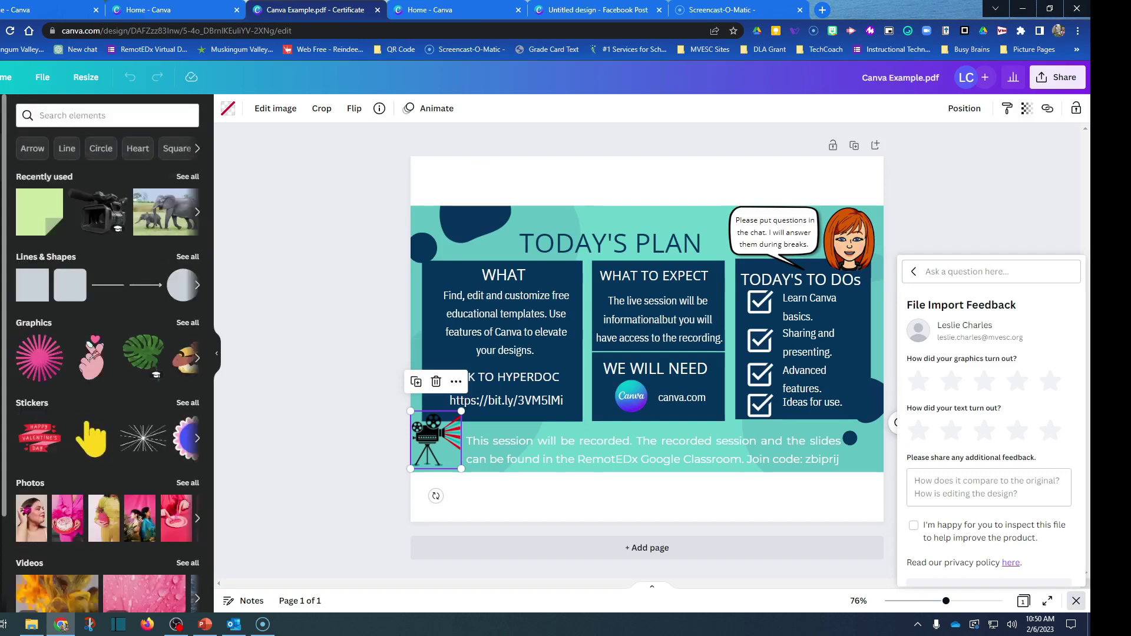
left_click(107, 116)
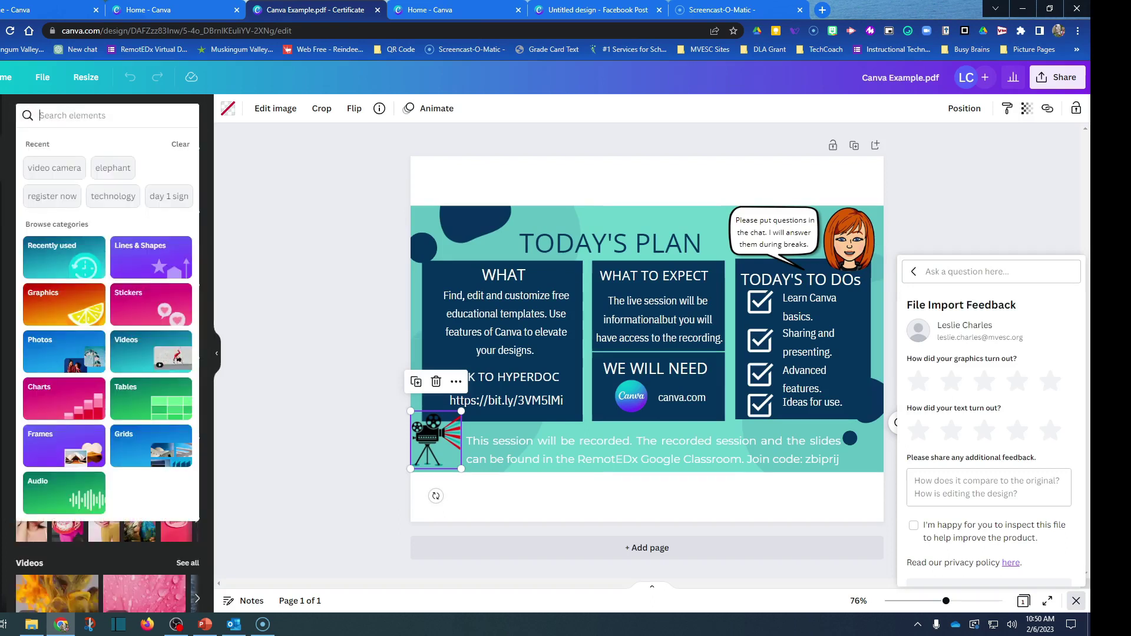
type("video")
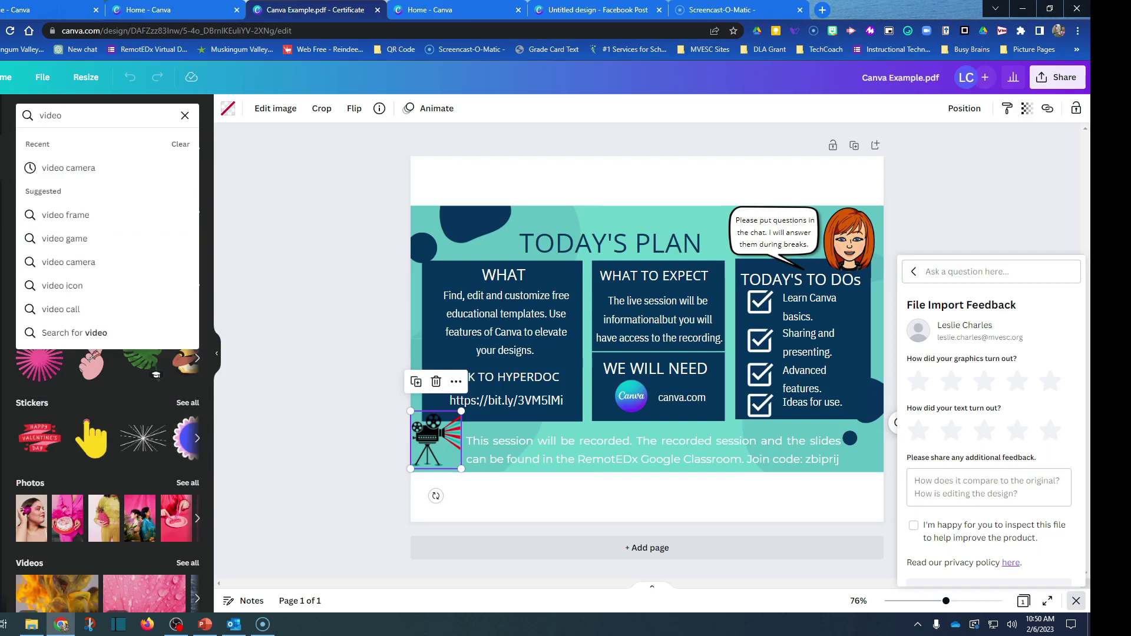
key("Down")
key("Return")
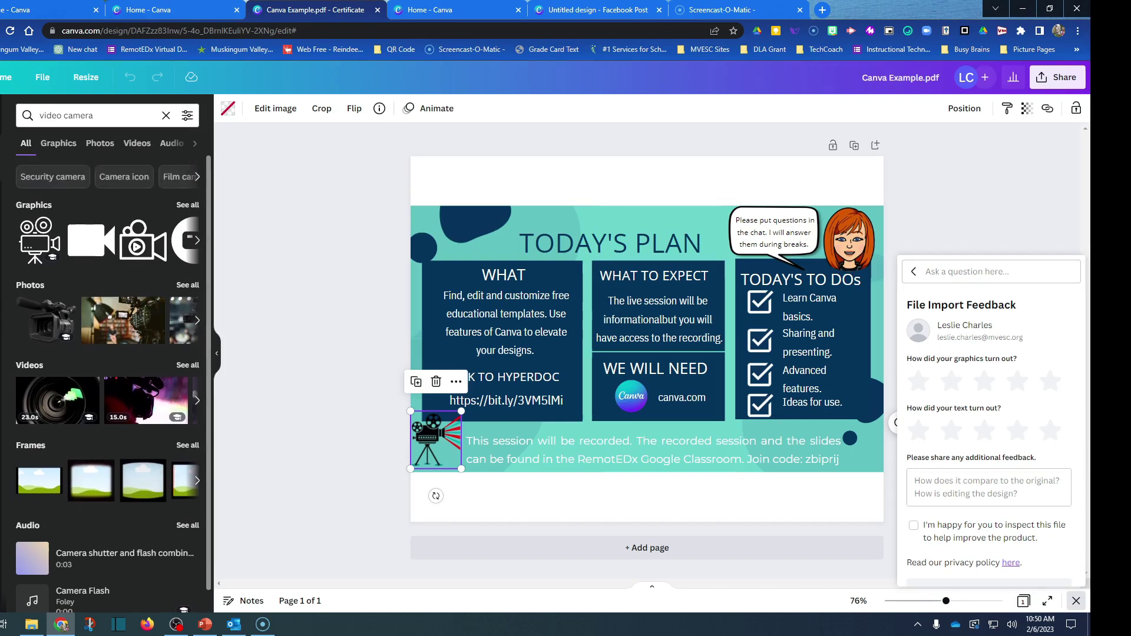
left_click(58, 143)
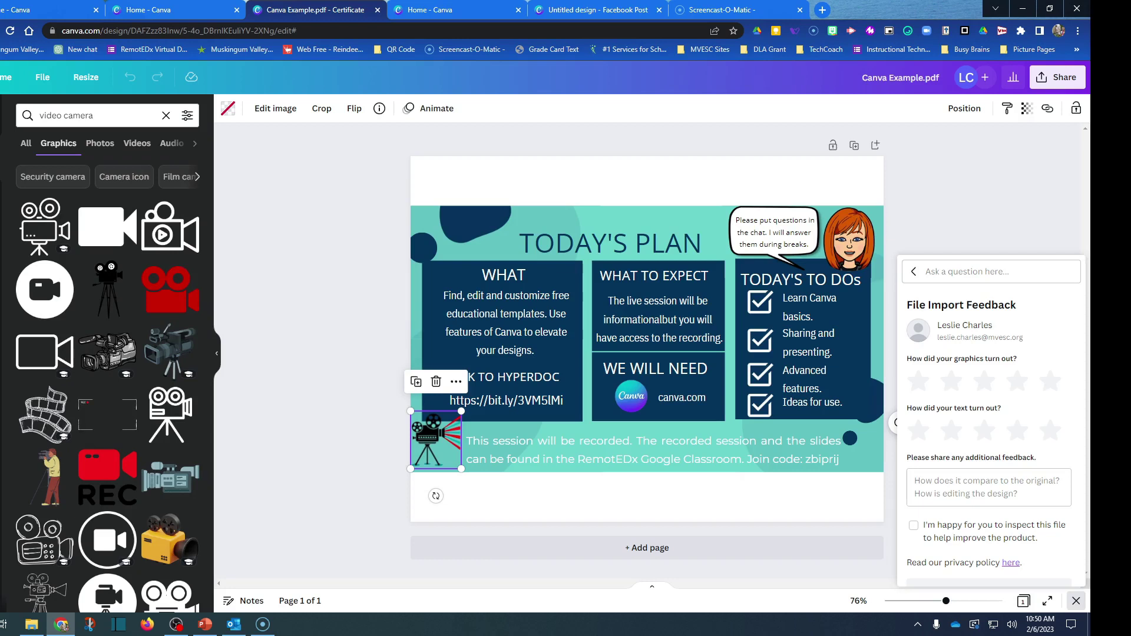
mouse_move(108, 352)
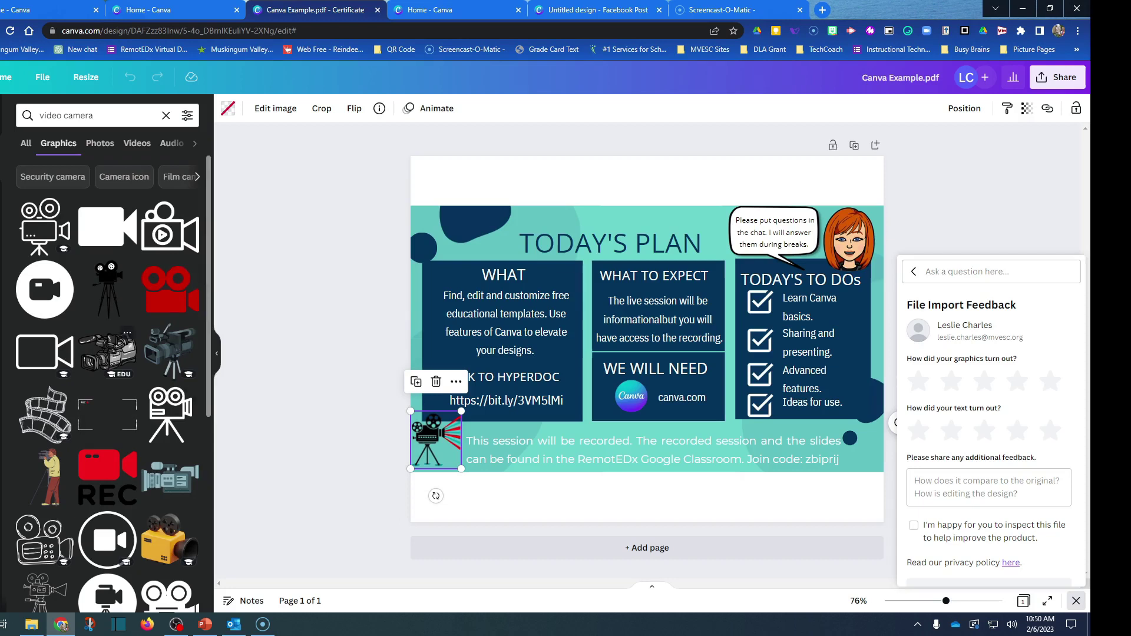
left_click(108, 351)
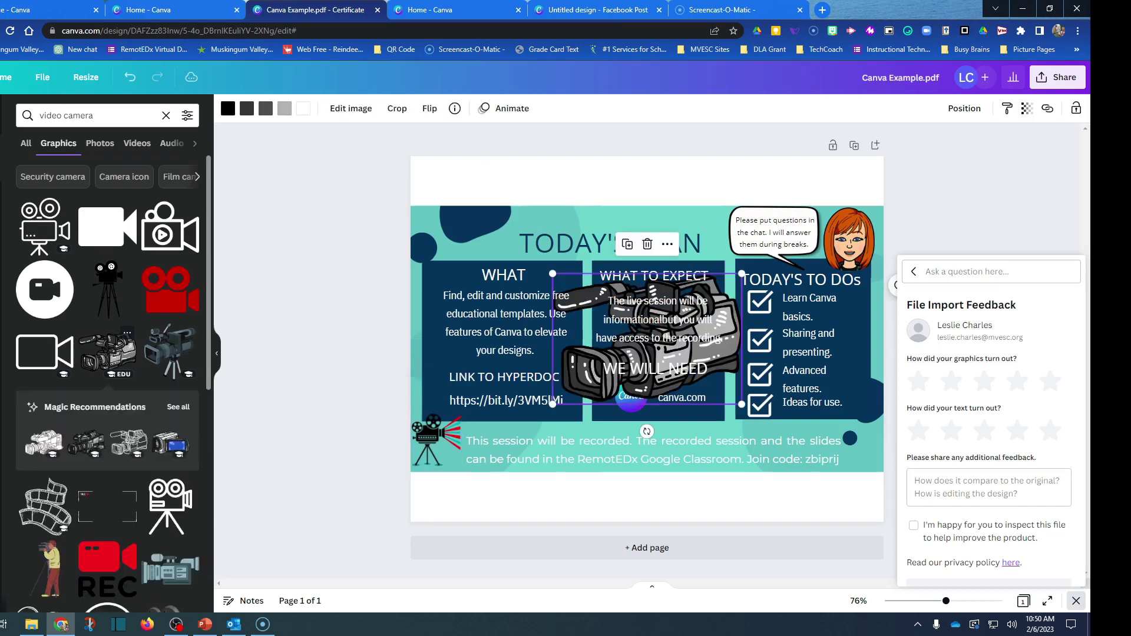
Delete the original movie camera image beside the recording note at the foot of the design
left_click(436, 440)
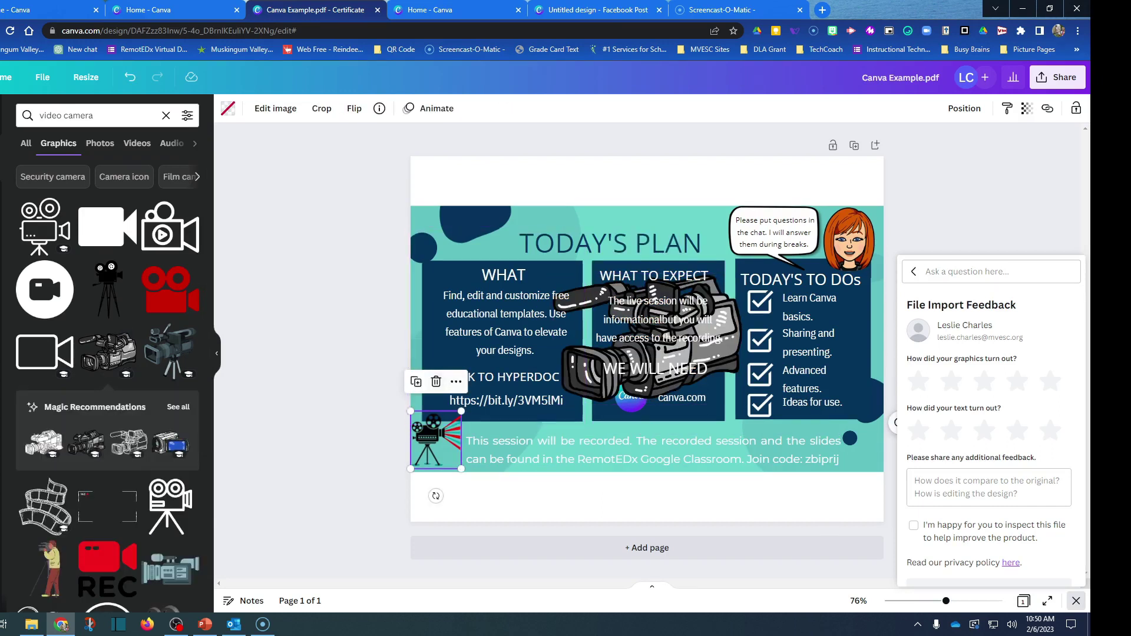
left_click(435, 382)
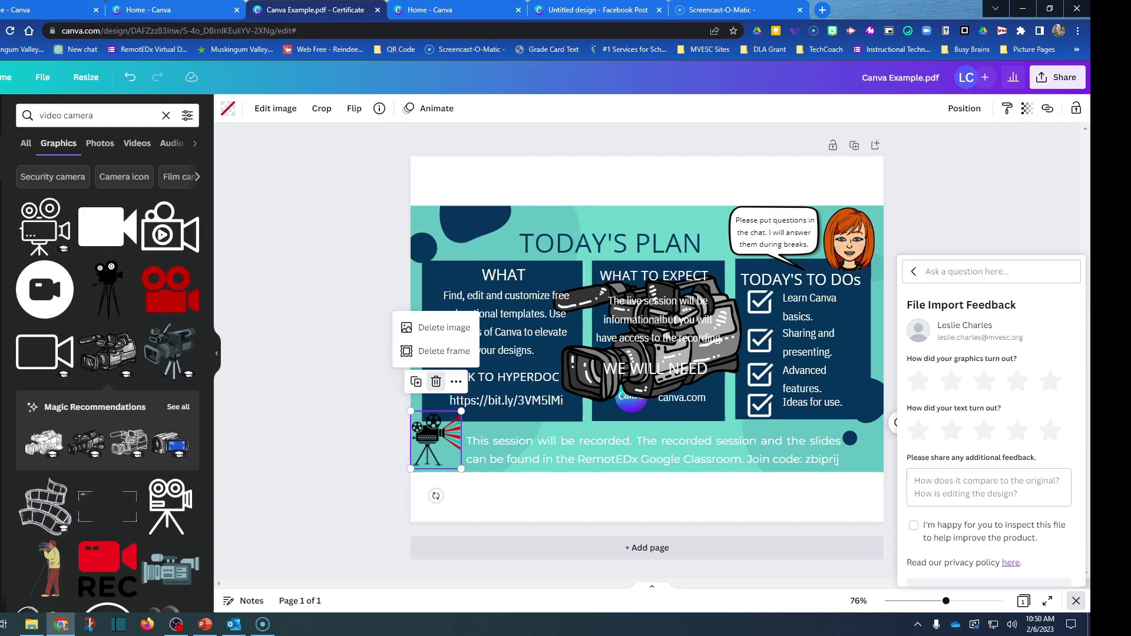
left_click(441, 327)
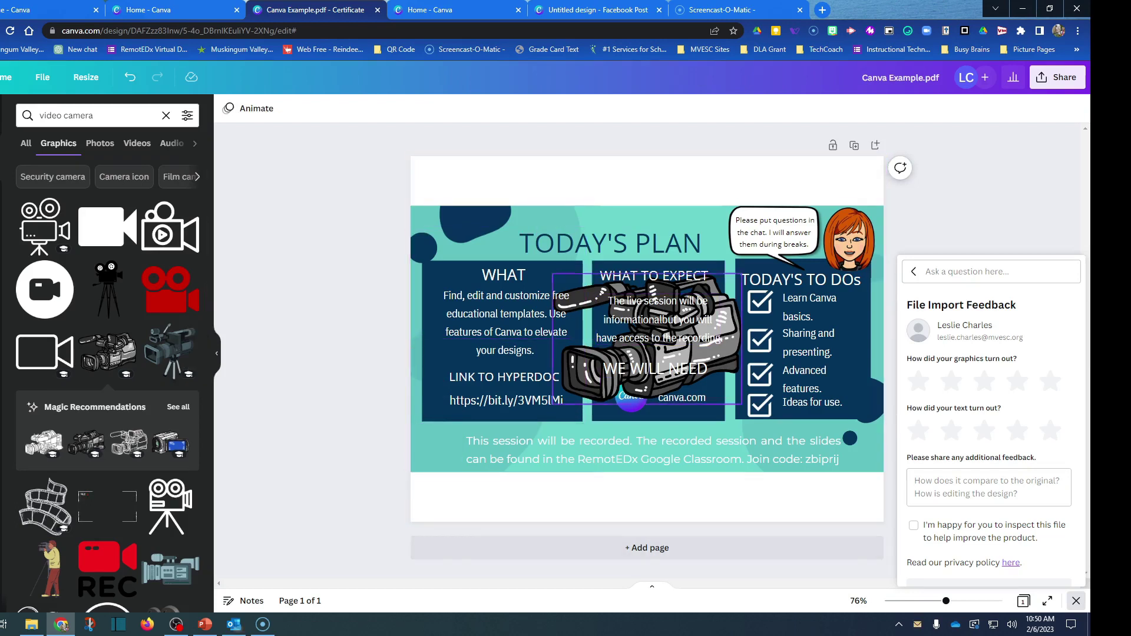
Move the camcorder graphic to the design's lower-left corner and shrink it to fit beside the recording note
left_click_drag(646, 339, 510, 409)
left_click_drag(508, 459, 506, 454)
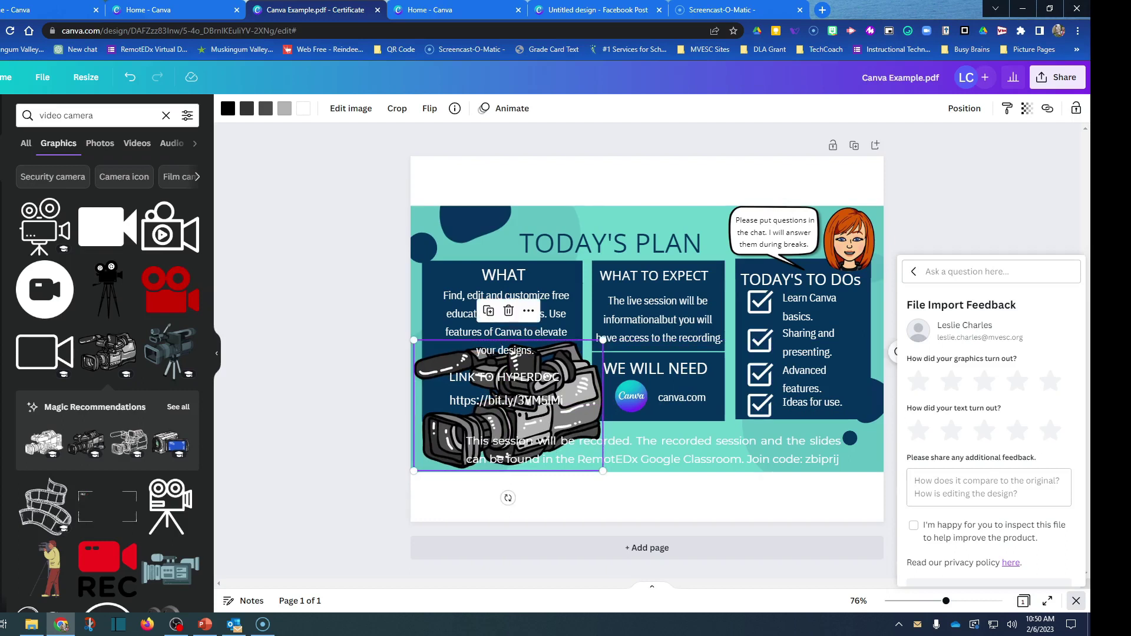
left_click_drag(602, 341, 484, 422)
mouse_move(451, 446)
left_mouse_down()
mouse_move(512, 449)
mouse_move(433, 448)
mouse_move(460, 449)
mouse_move(448, 439)
left_mouse_up()
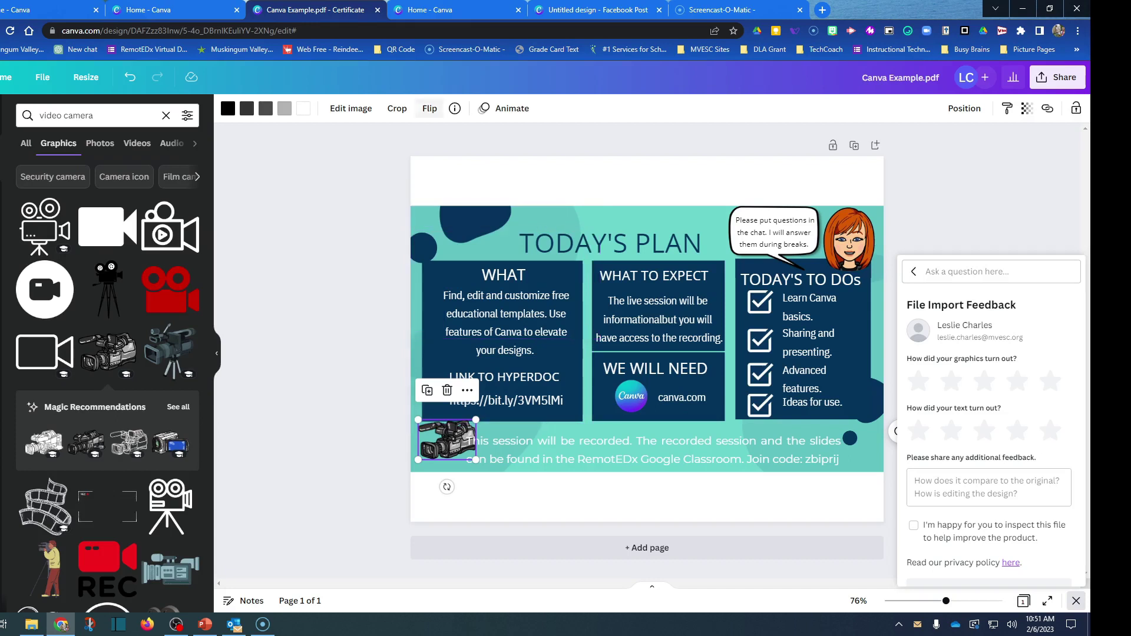
Flip the camcorder graphic horizontally and nudge it slightly upward beside the recording note
left_click(429, 108)
left_click(463, 139)
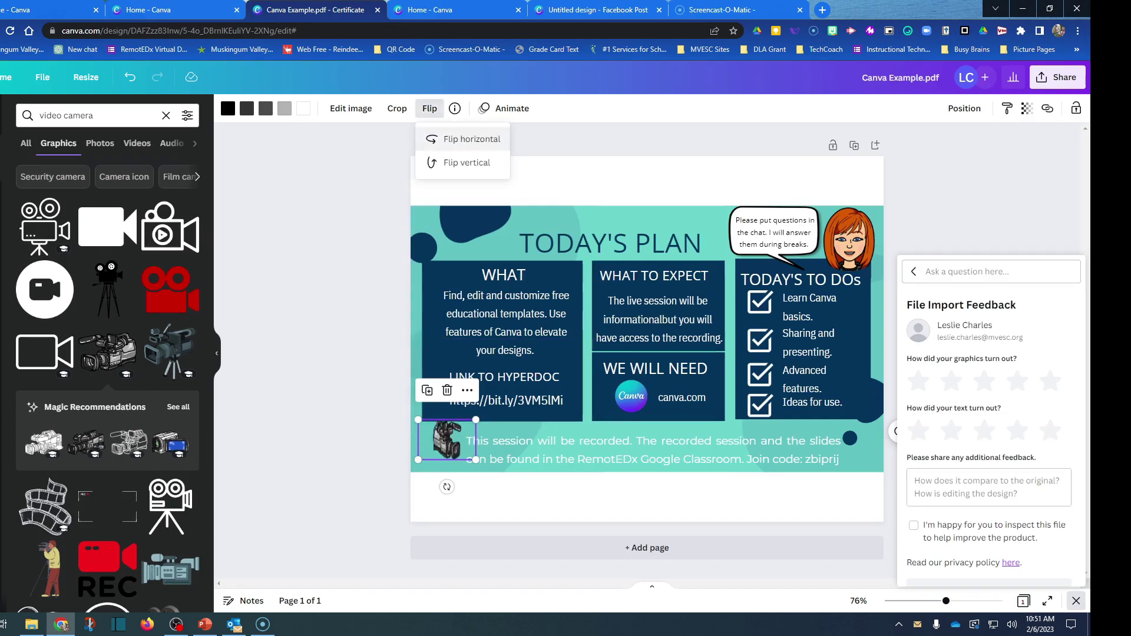
left_click(446, 440)
mouse_move(447, 439)
left_mouse_down()
mouse_move(447, 430)
mouse_move(467, 440)
left_mouse_up()
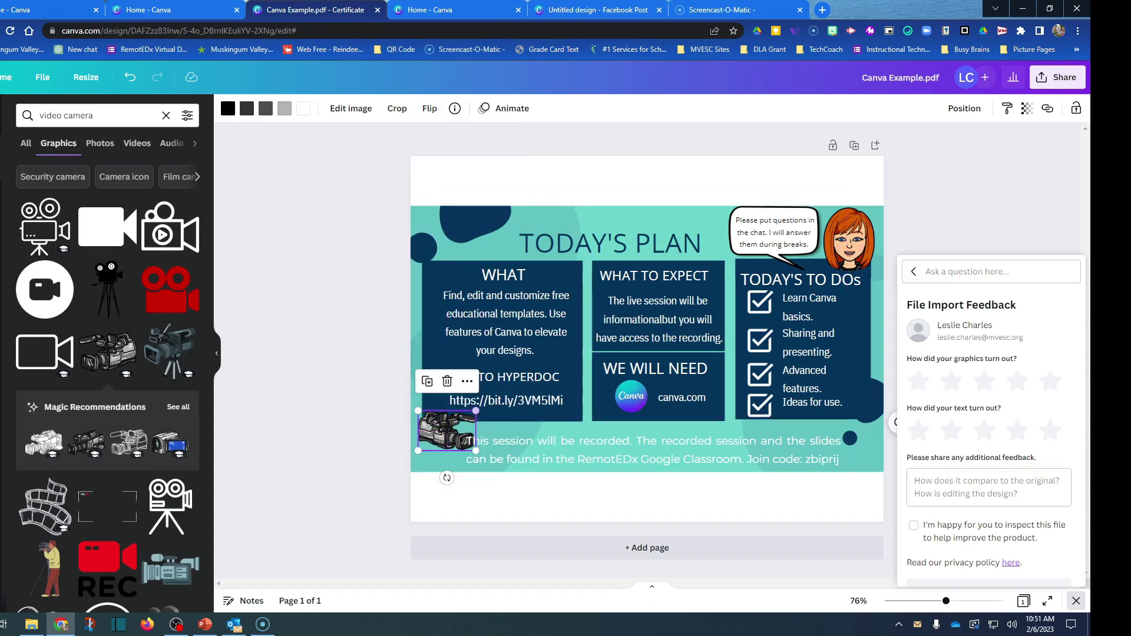
Nudge the camcorder graphic slightly down and to the right beside the recording note
left_click(468, 441)
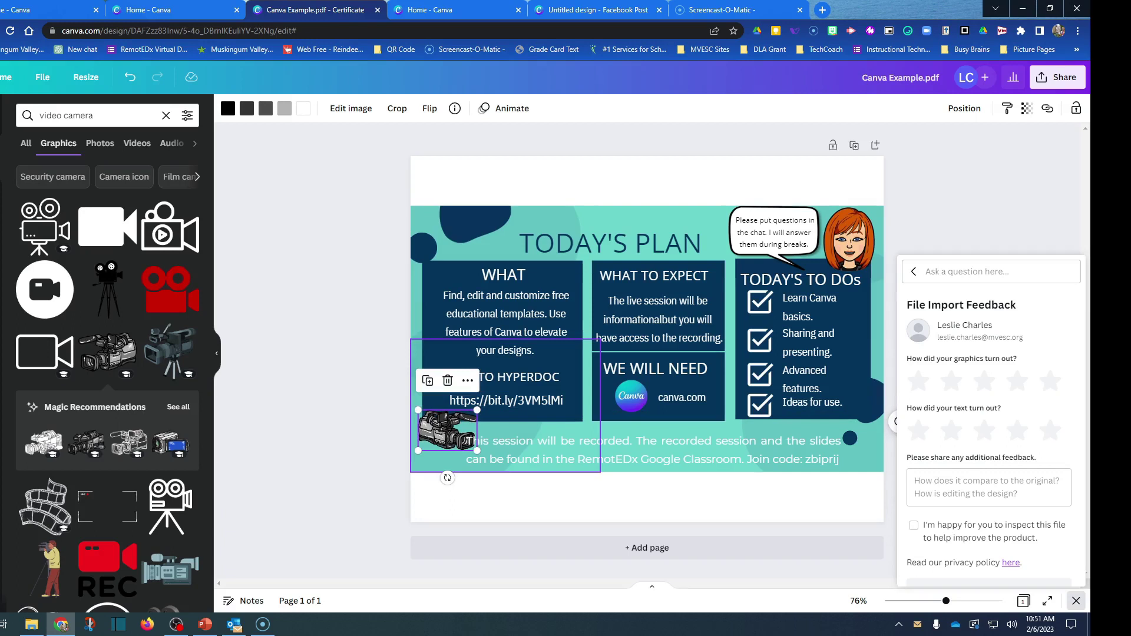
left_click(446, 461)
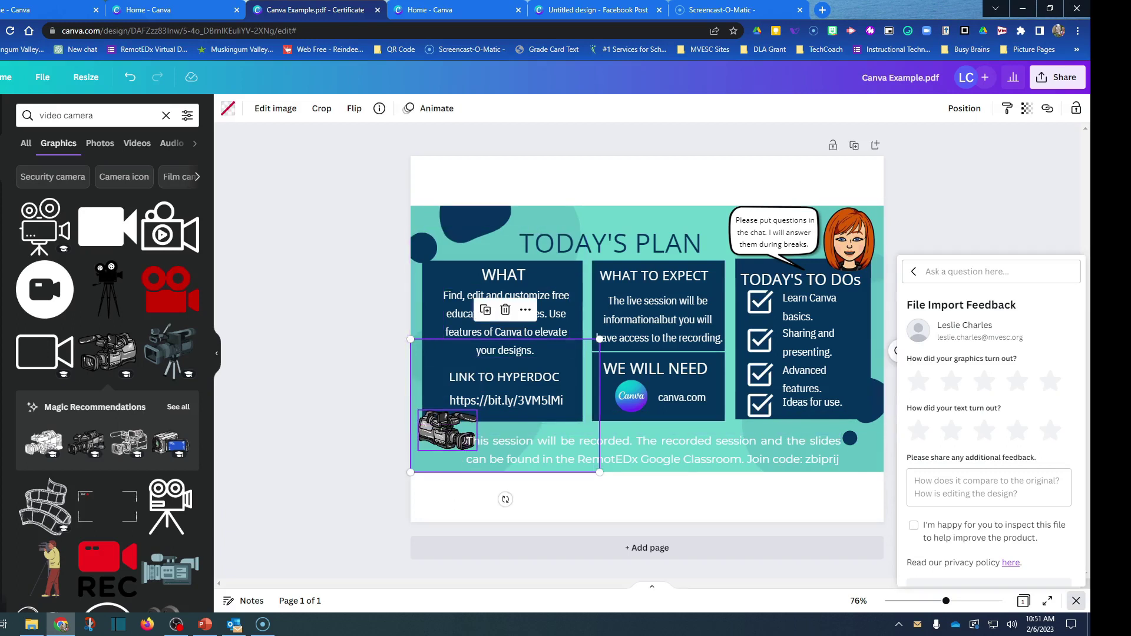
left_click_drag(468, 441, 473, 448)
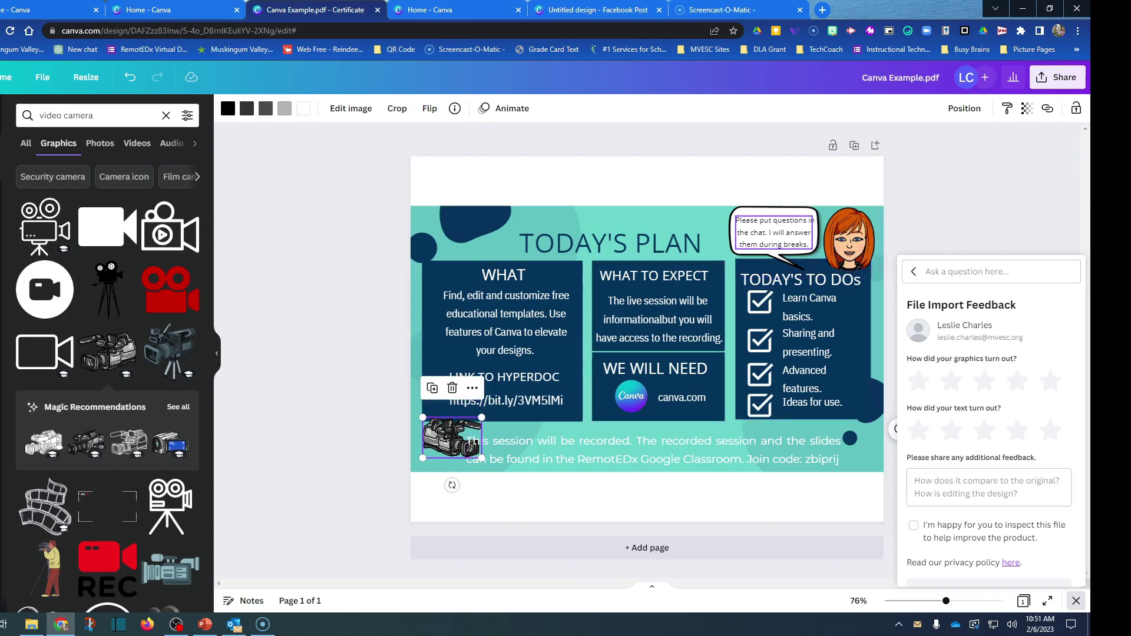
Replace the speech bubble text beside the red-haired avatar with "Hello"
left_click(773, 232)
left_click(773, 233)
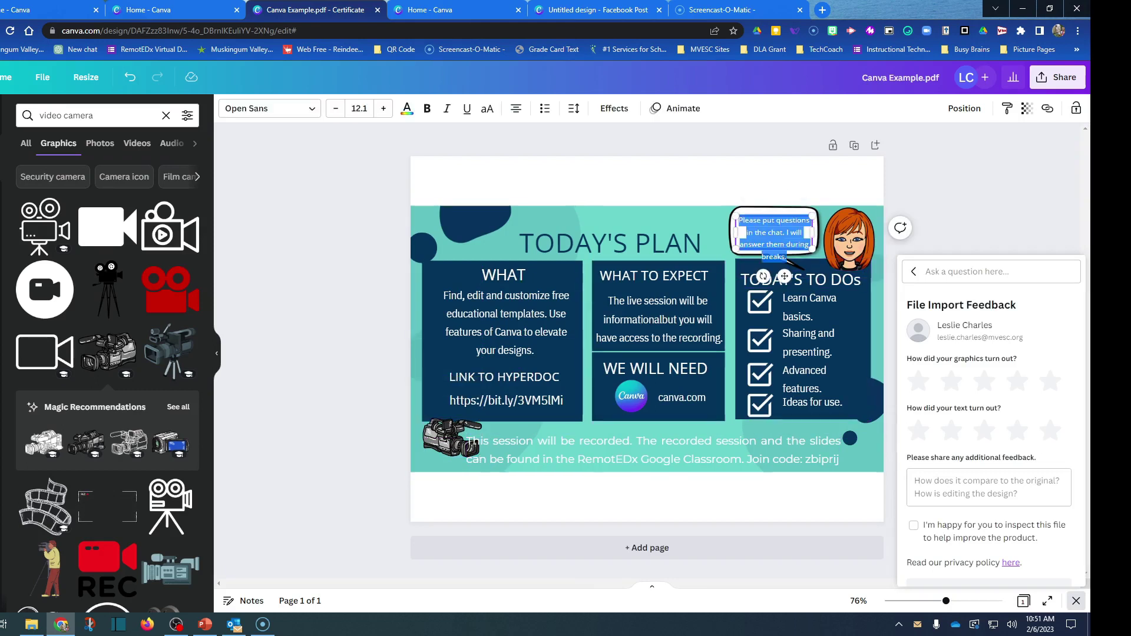
type("Hello")
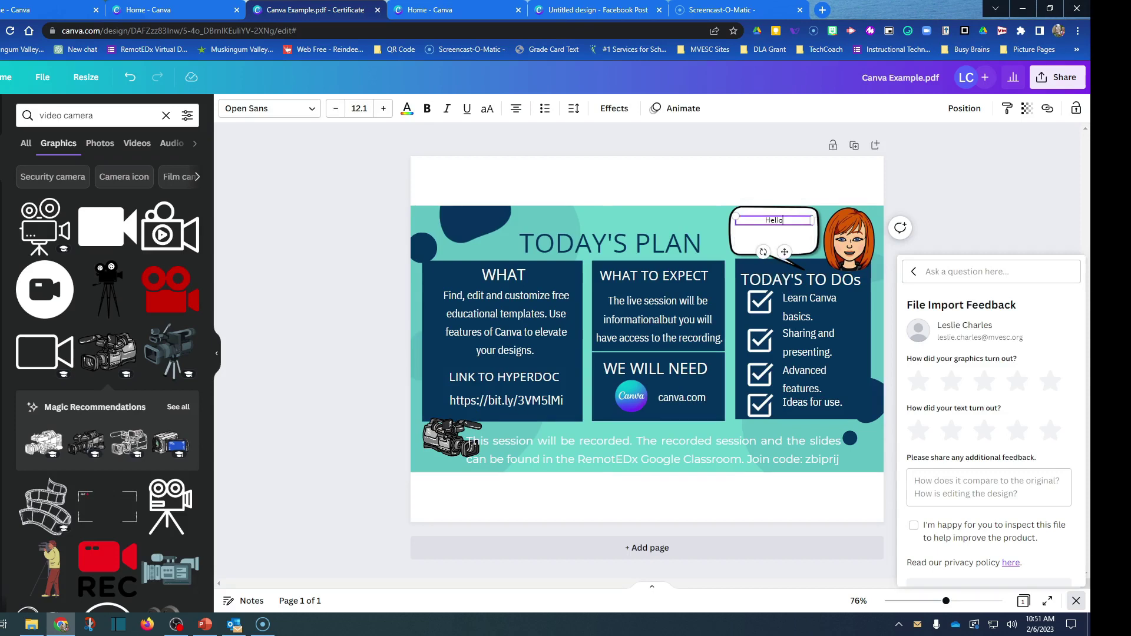
left_click(773, 237)
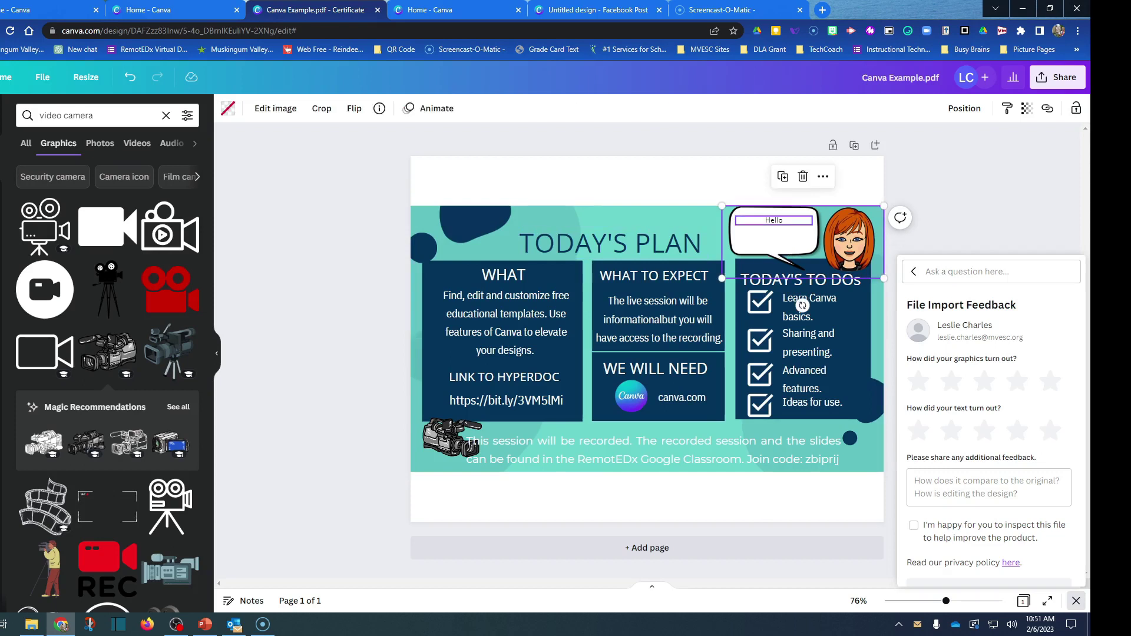
Increase the font size of the "Hello" text in the speech bubble to 23.1
left_click(773, 220)
double_click(773, 220)
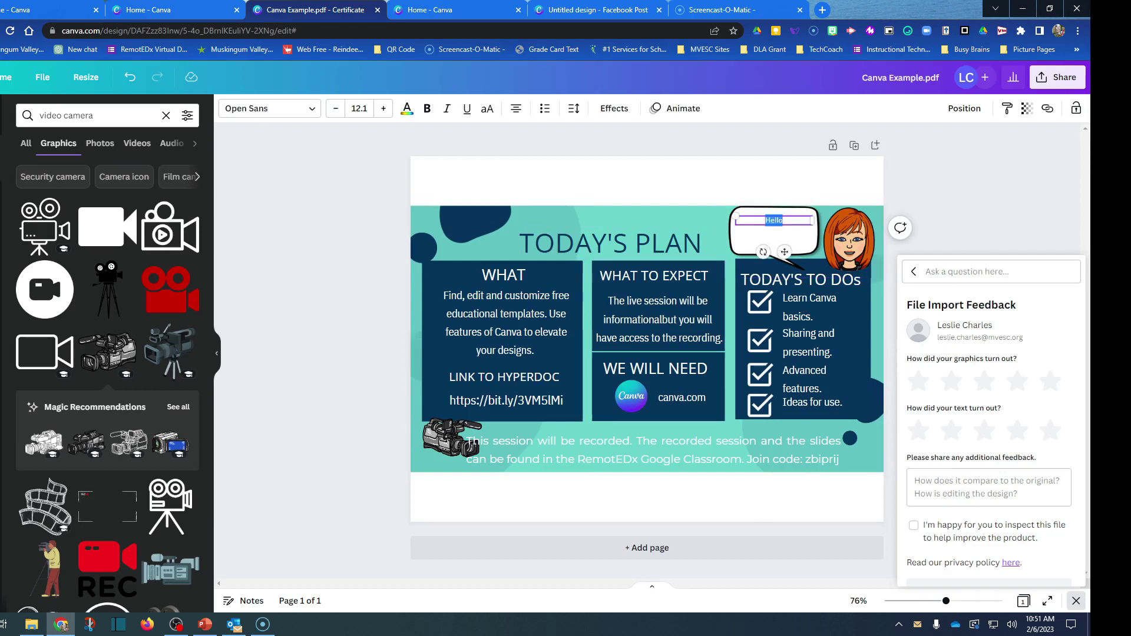
left_click(384, 108)
left_click(384, 108)
left_click(383, 109)
left_click(384, 108)
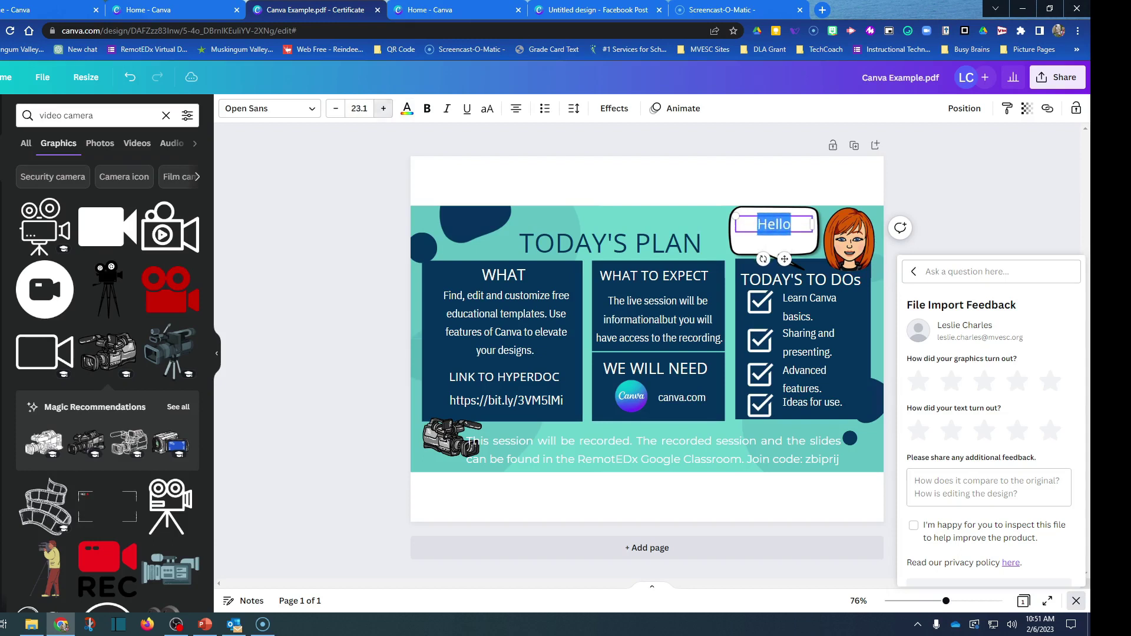
Examine how the imported background pieces can be selected, cropped, edited with image effects or deleted
left_click(760, 405)
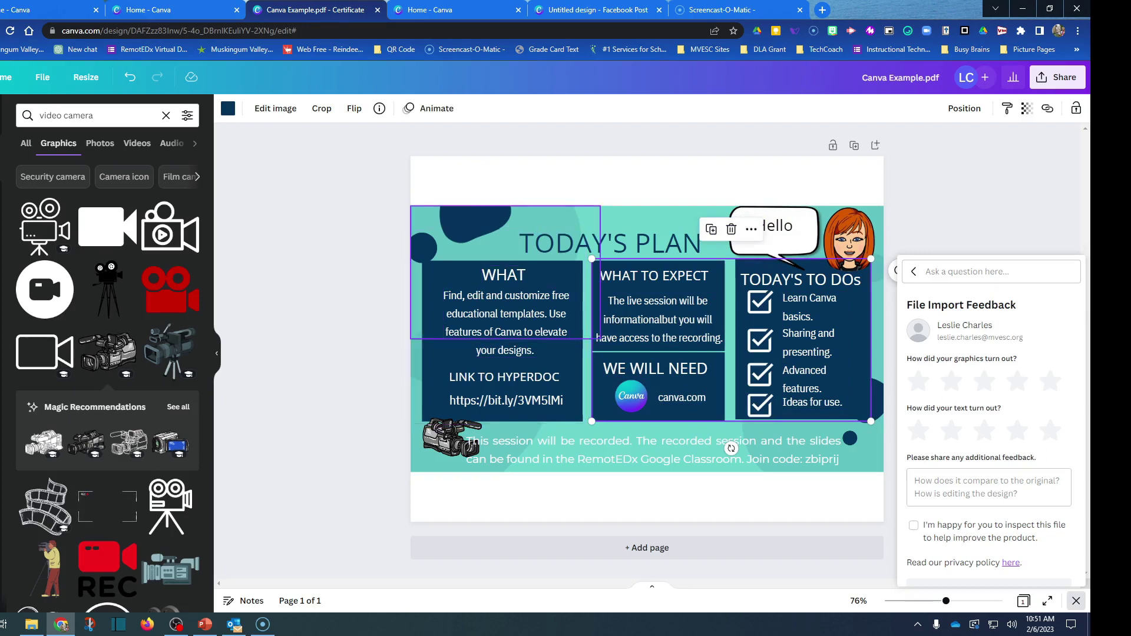
left_click(597, 337)
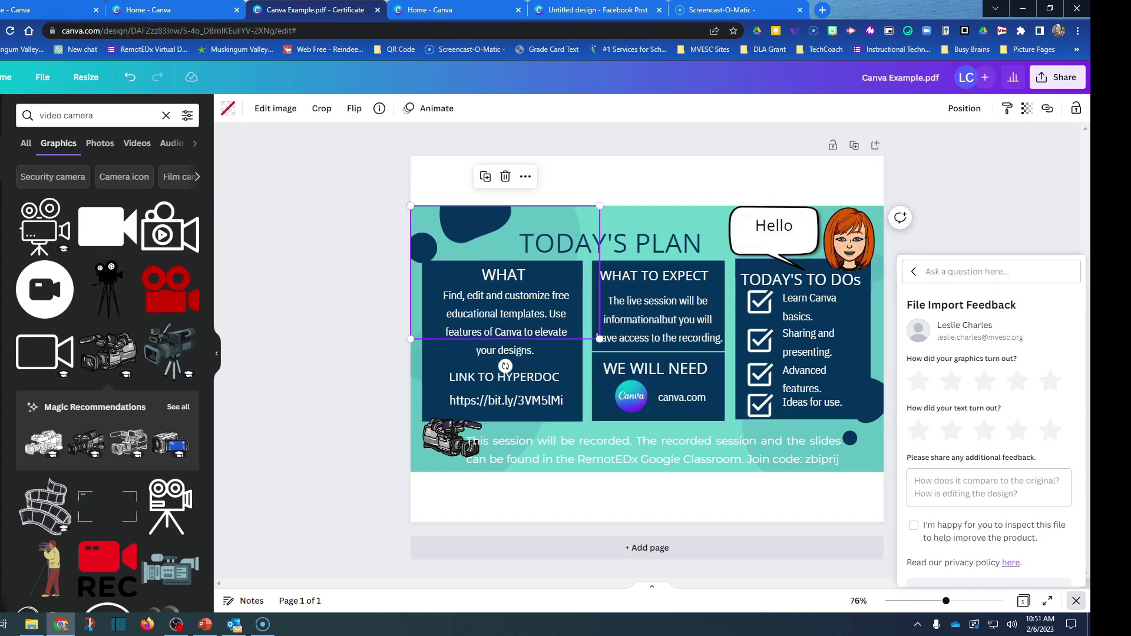
double_click(597, 337)
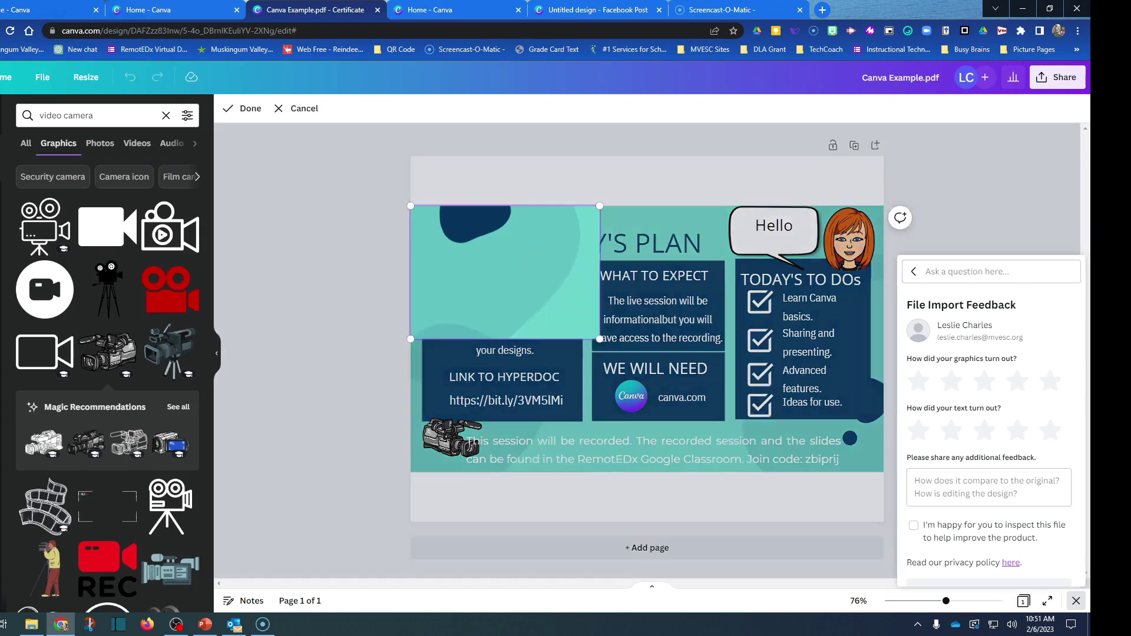
key("Escape")
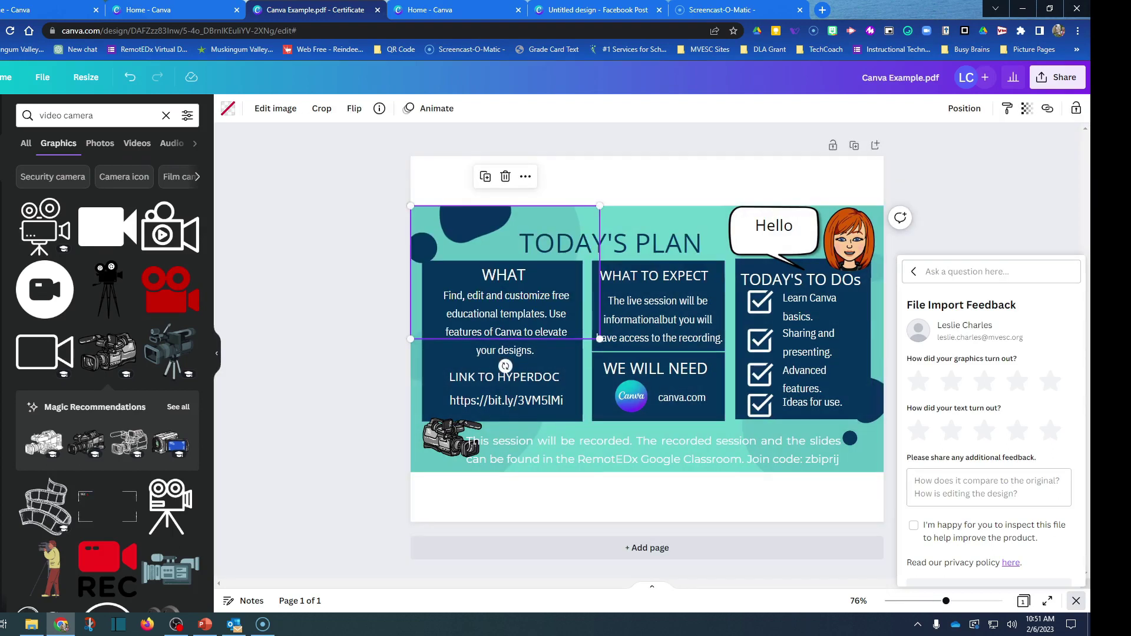
left_click(275, 108)
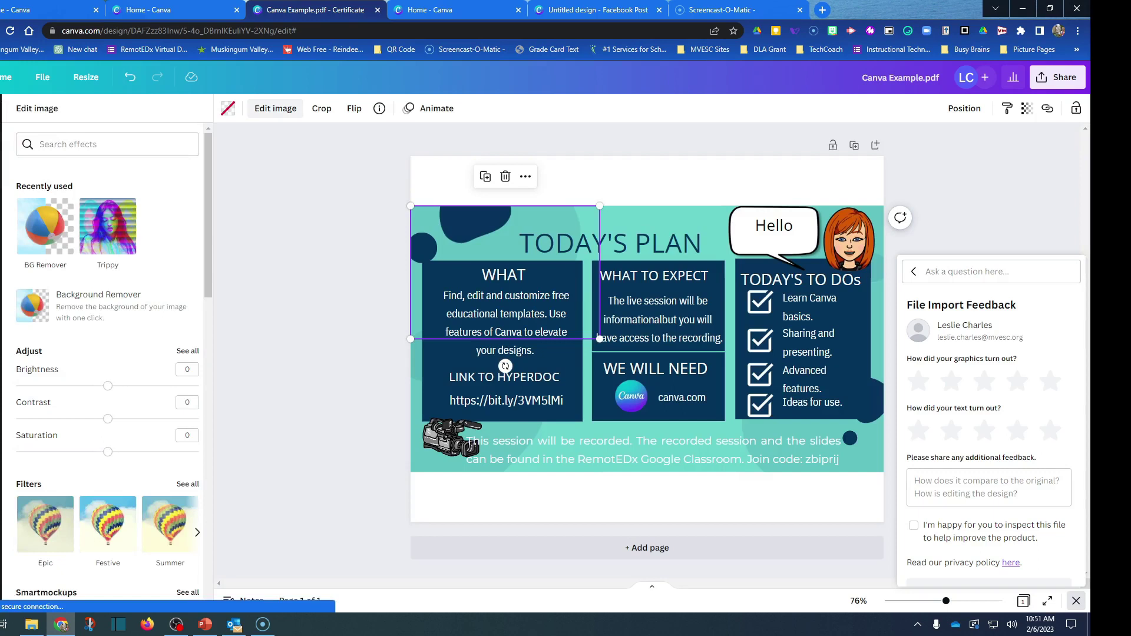
scroll(106, 353, "down", 7)
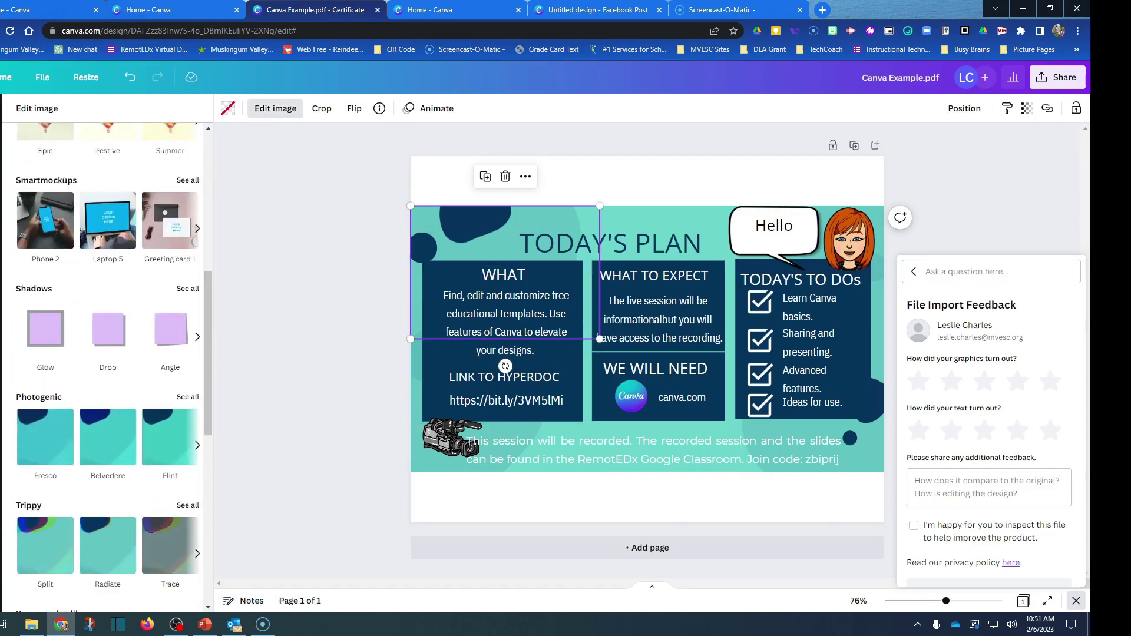
left_click(525, 176)
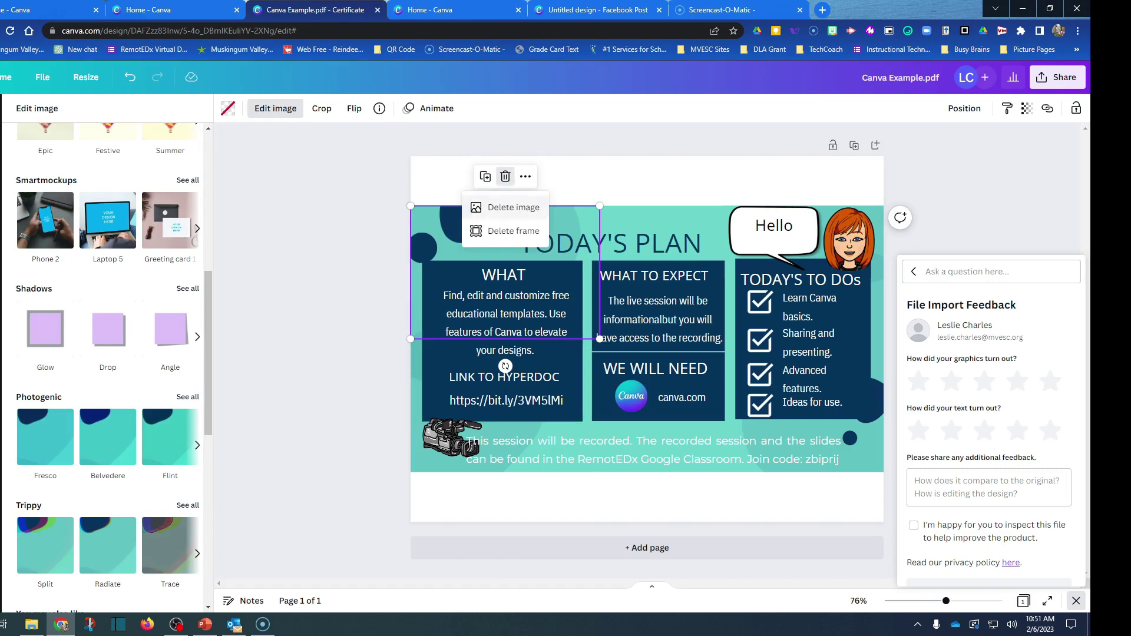
left_click(506, 207)
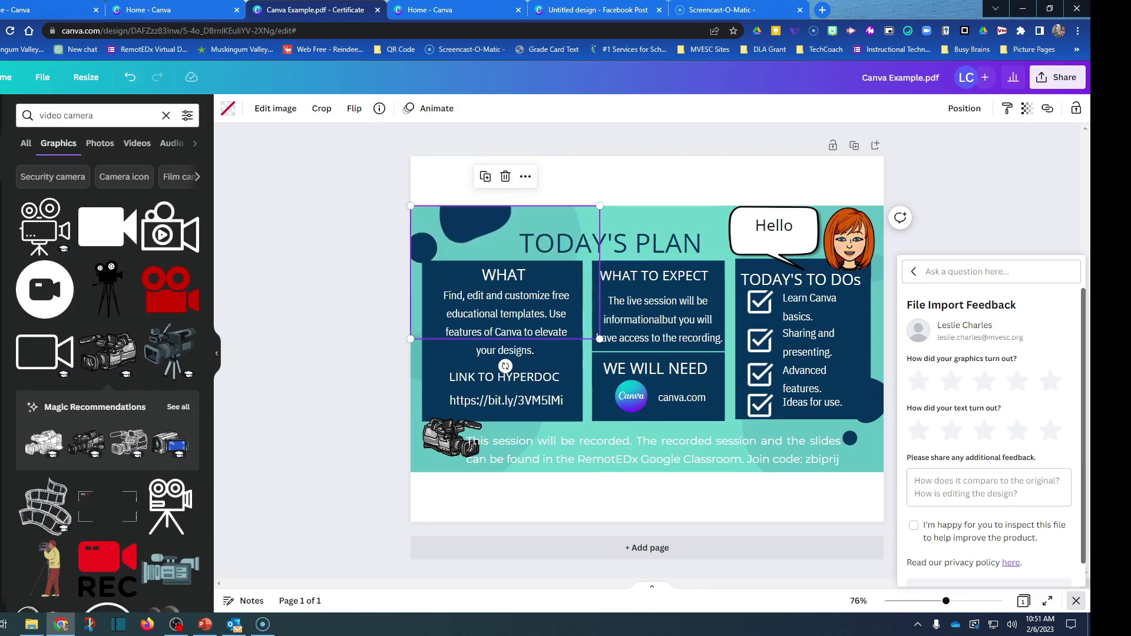
left_click(652, 450)
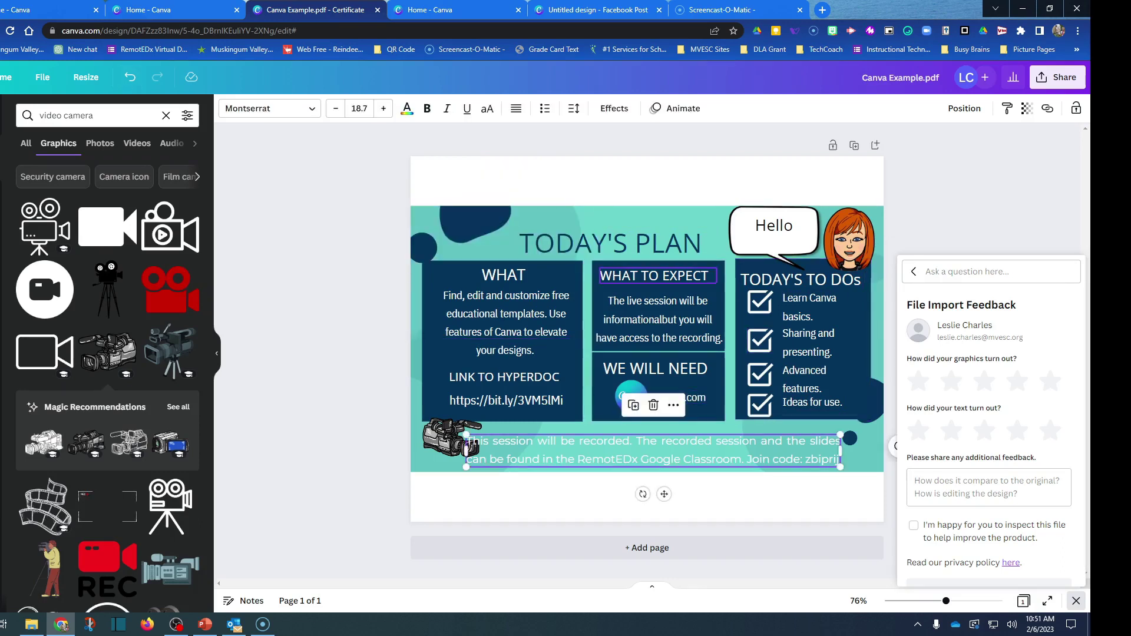
key("Escape")
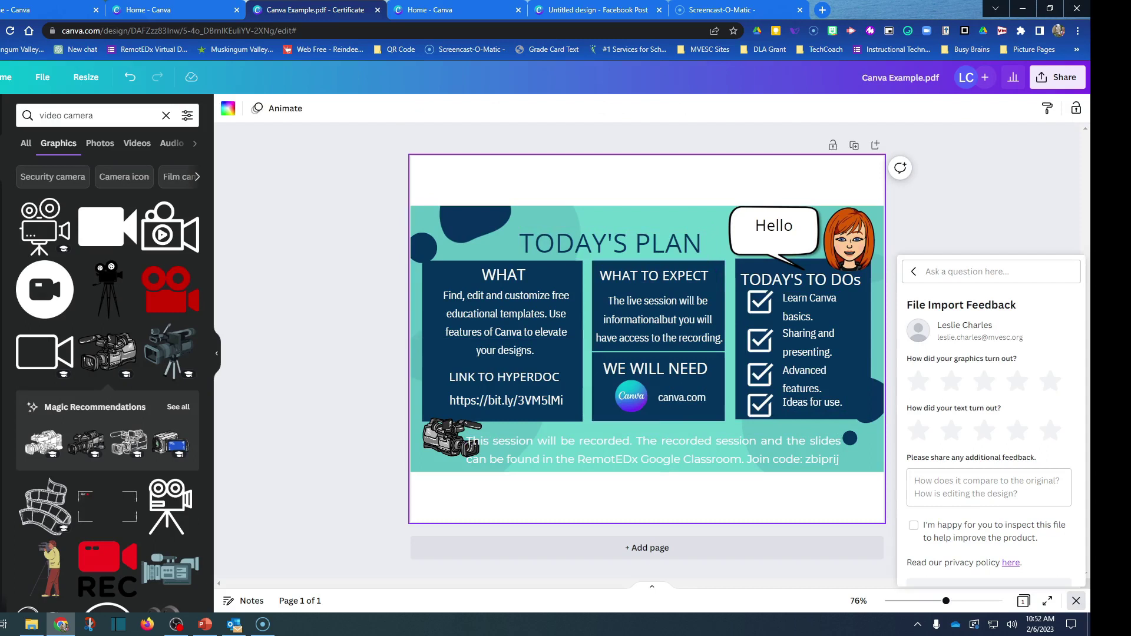
View the sharing and download options for the imported design
left_click(1057, 77)
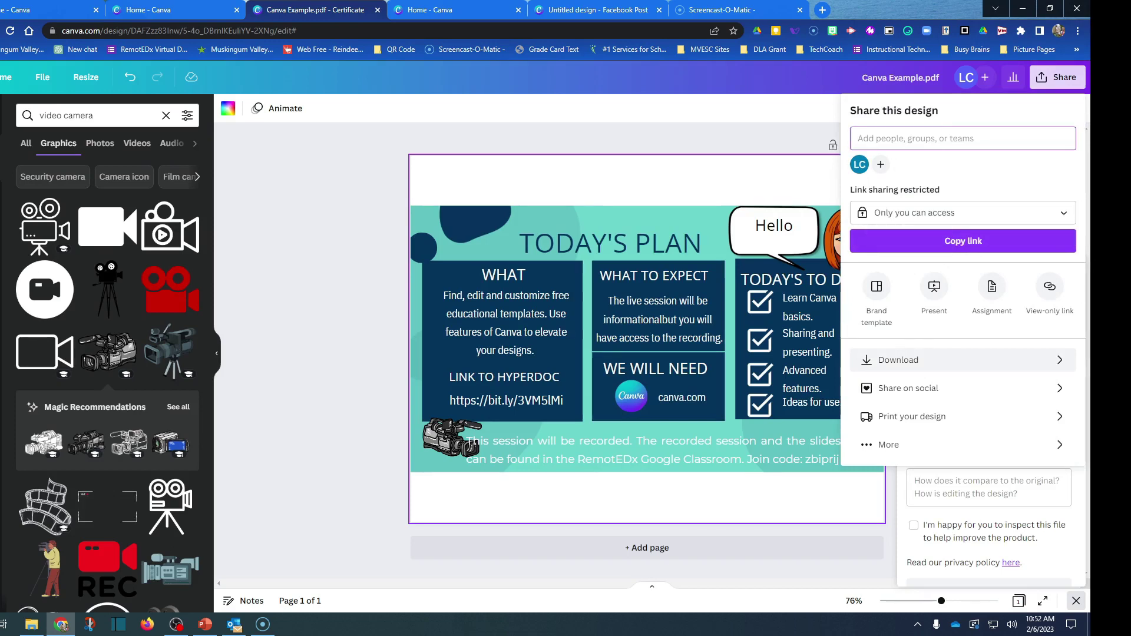
key("Escape")
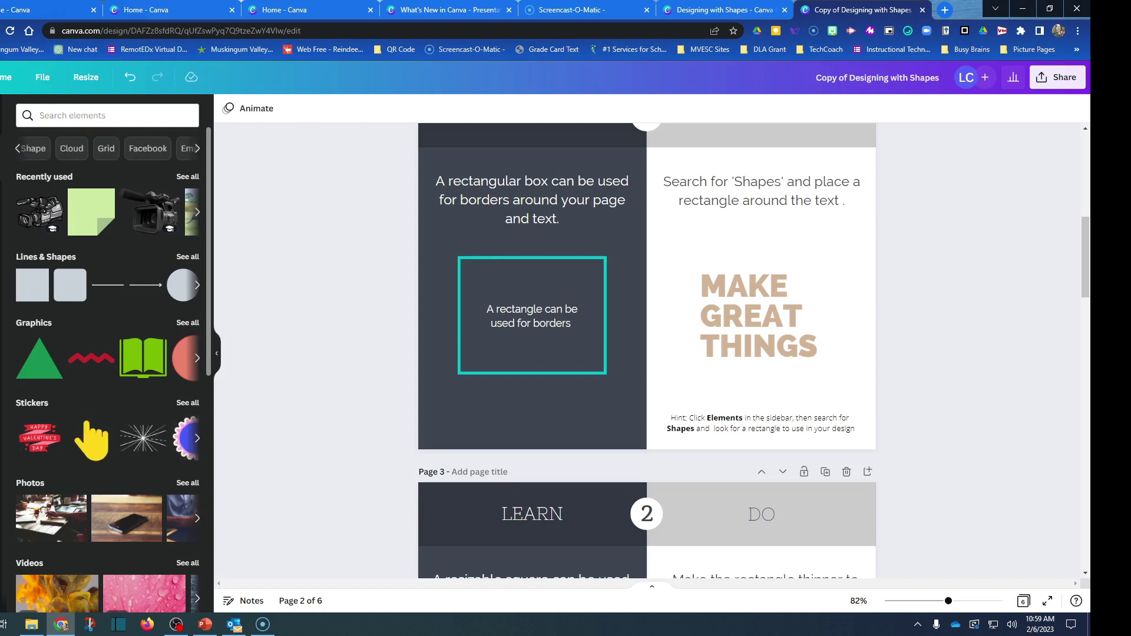
Add a square from the Lines & Shapes collection to page 2 and stretch it over the "MAKE GREAT THINGS" text
left_click(32, 148)
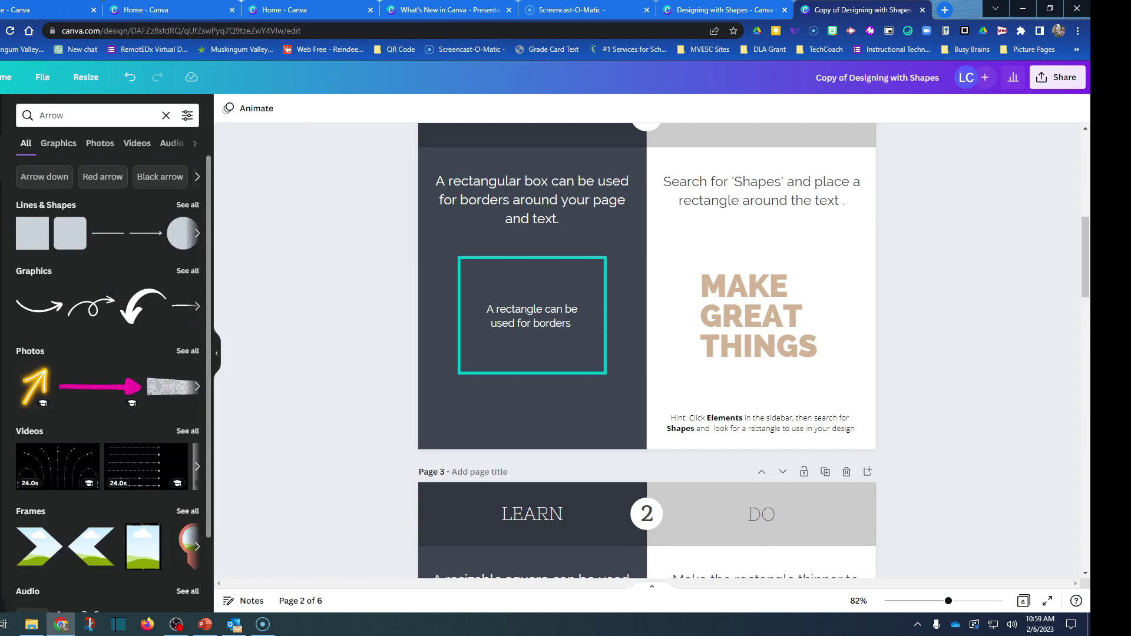
left_click(166, 115)
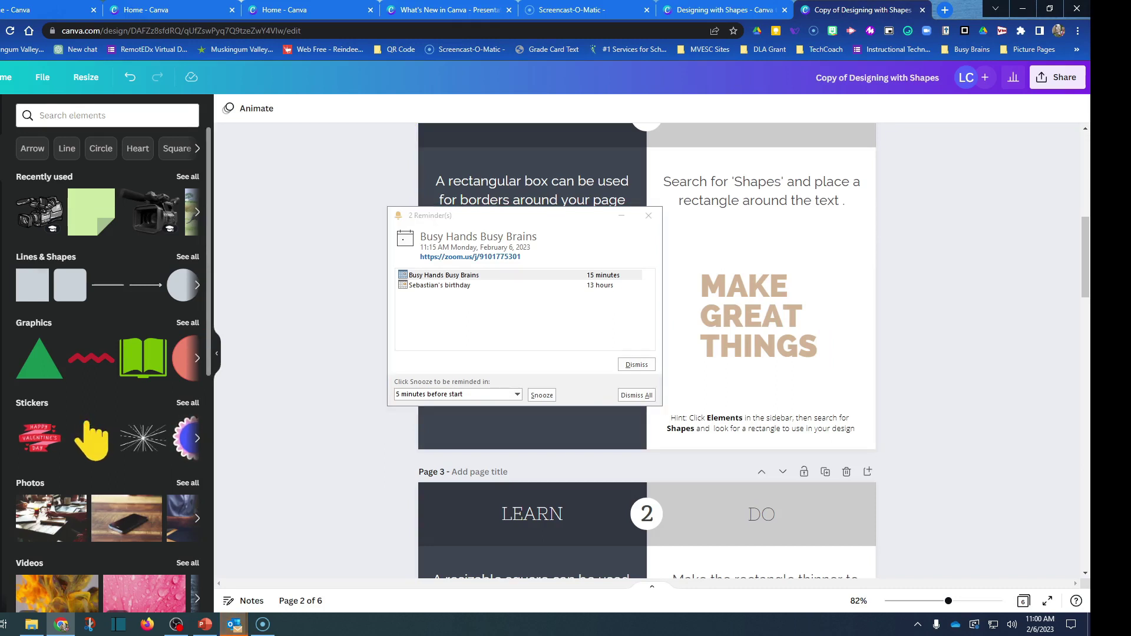
left_click(187, 257)
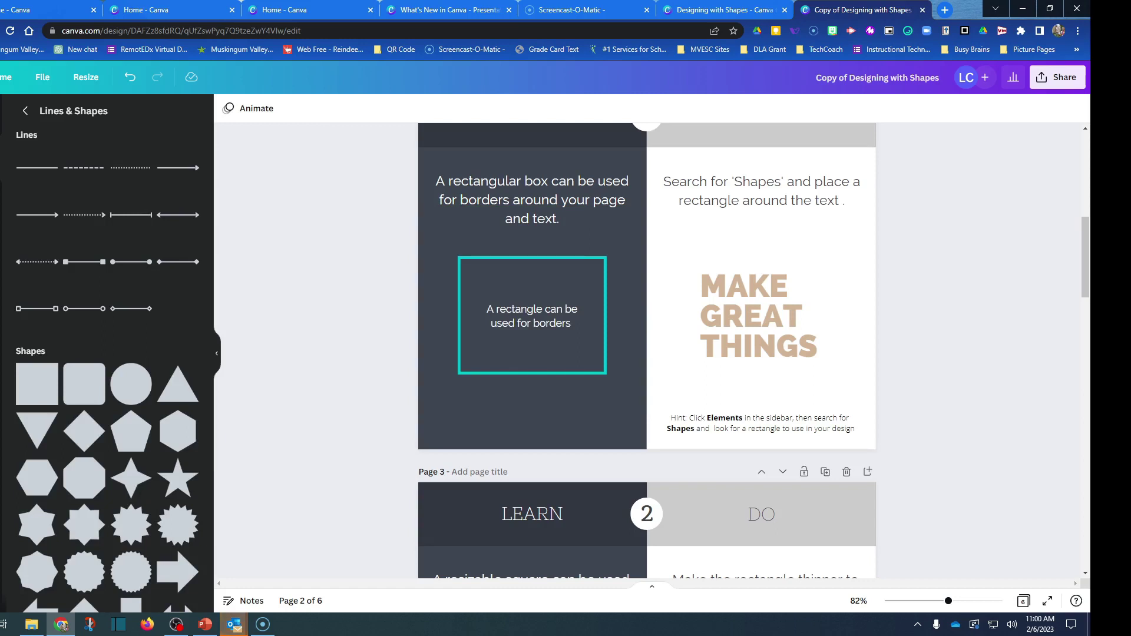
scroll(37, 266, "down", 5)
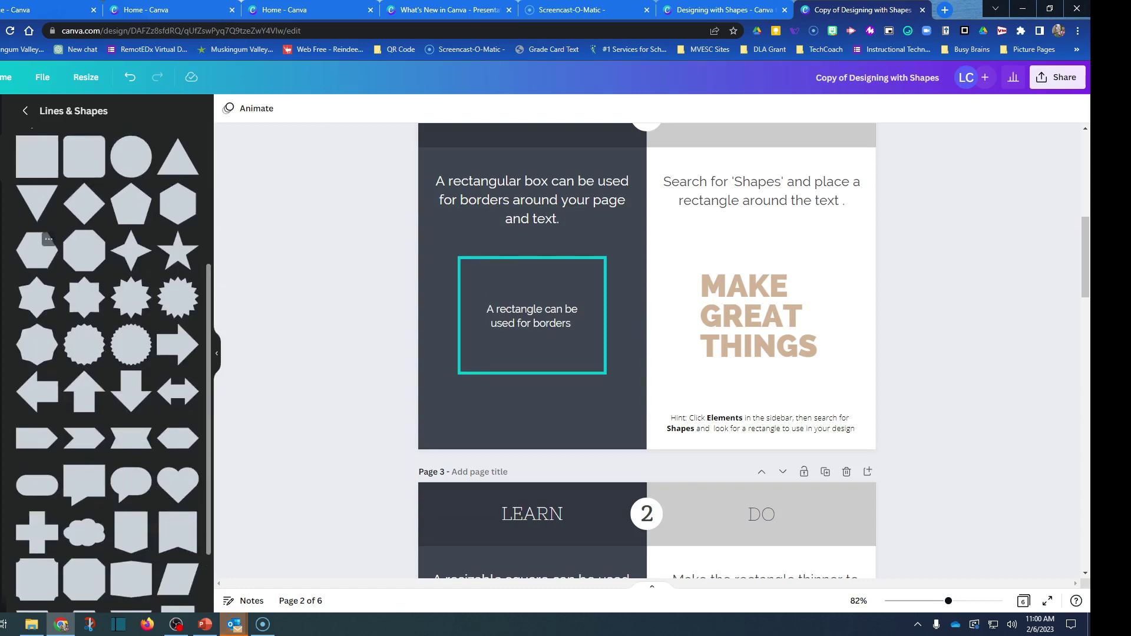
scroll(37, 266, "up", 3)
left_click(37, 266)
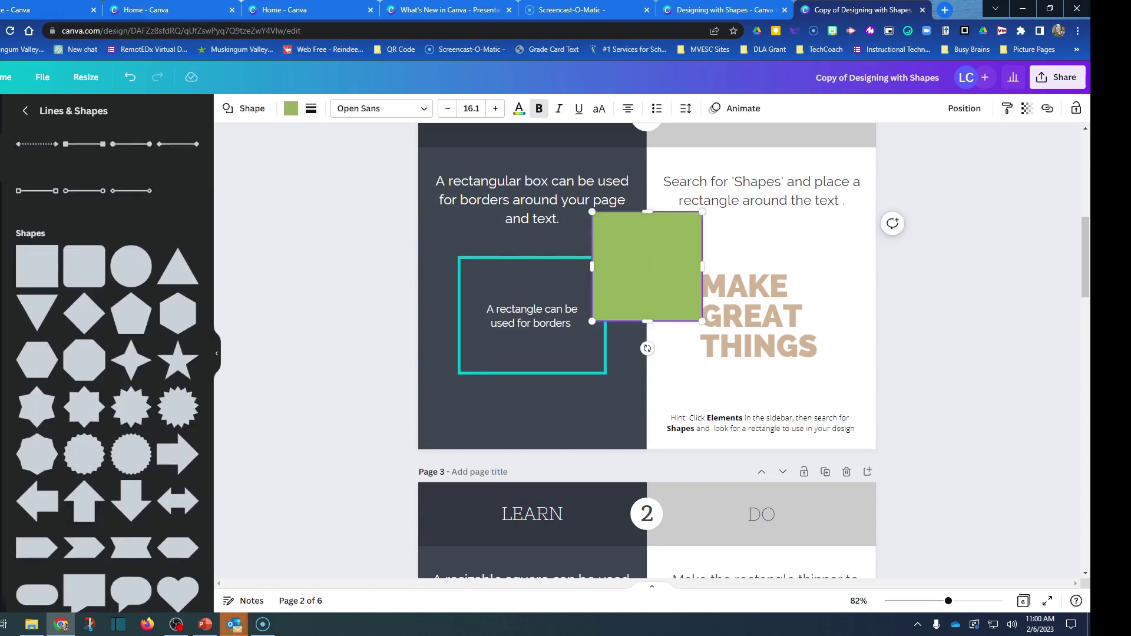
left_click_drag(647, 267, 728, 311)
left_click_drag(782, 365, 838, 380)
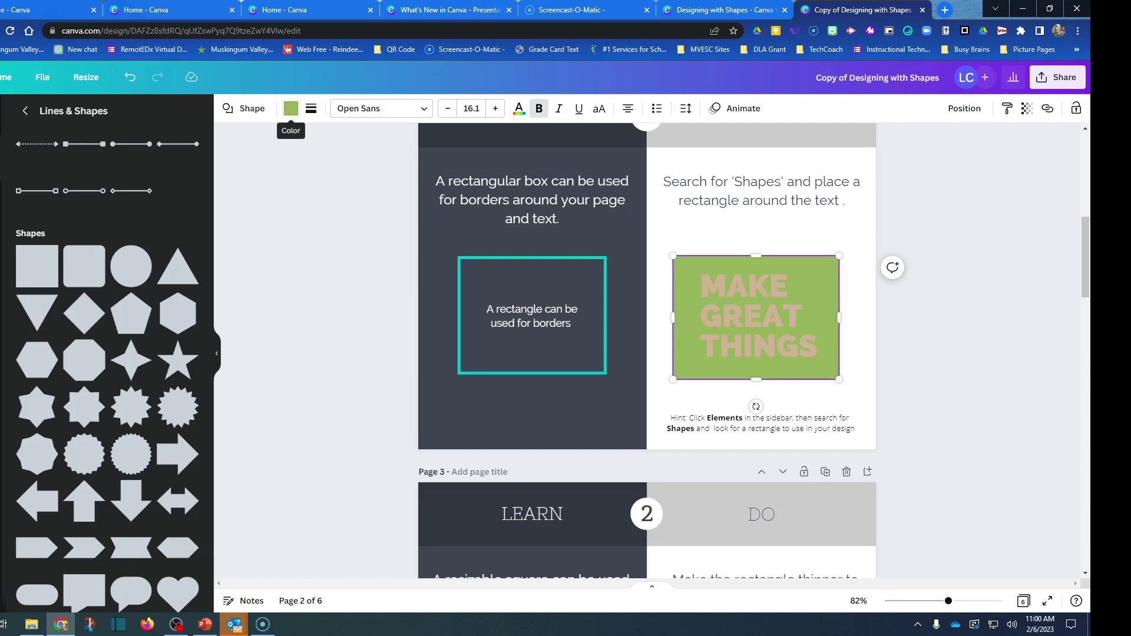
Try an orange fill on the rectangle over "MAKE GREAT THINGS", and set its color to none
left_click(290, 107)
left_click(92, 229)
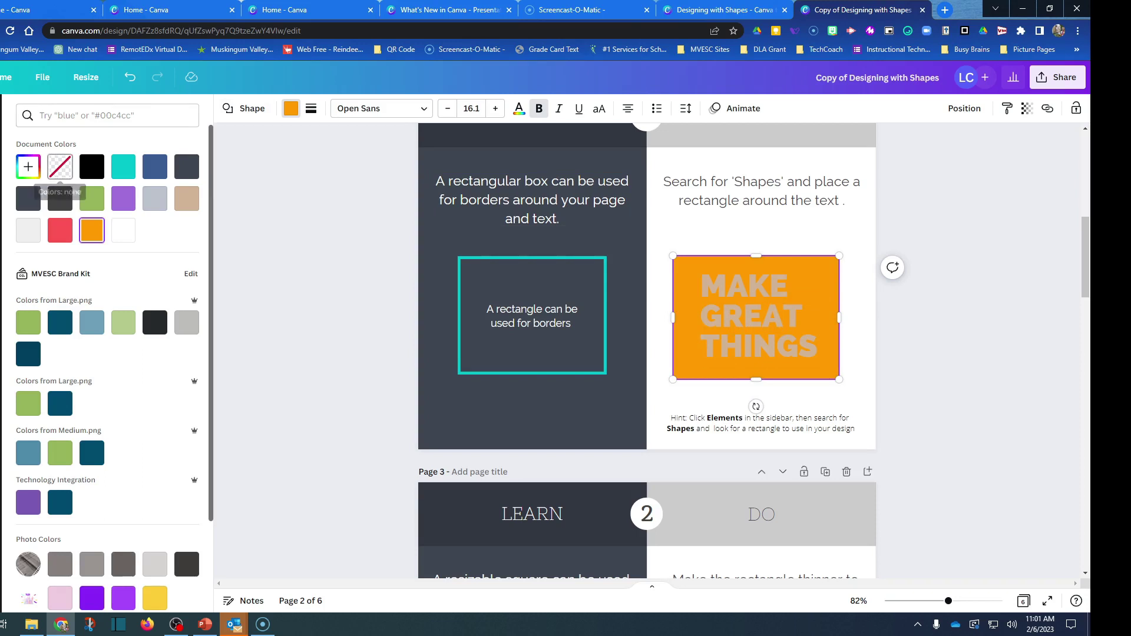
left_click(59, 167)
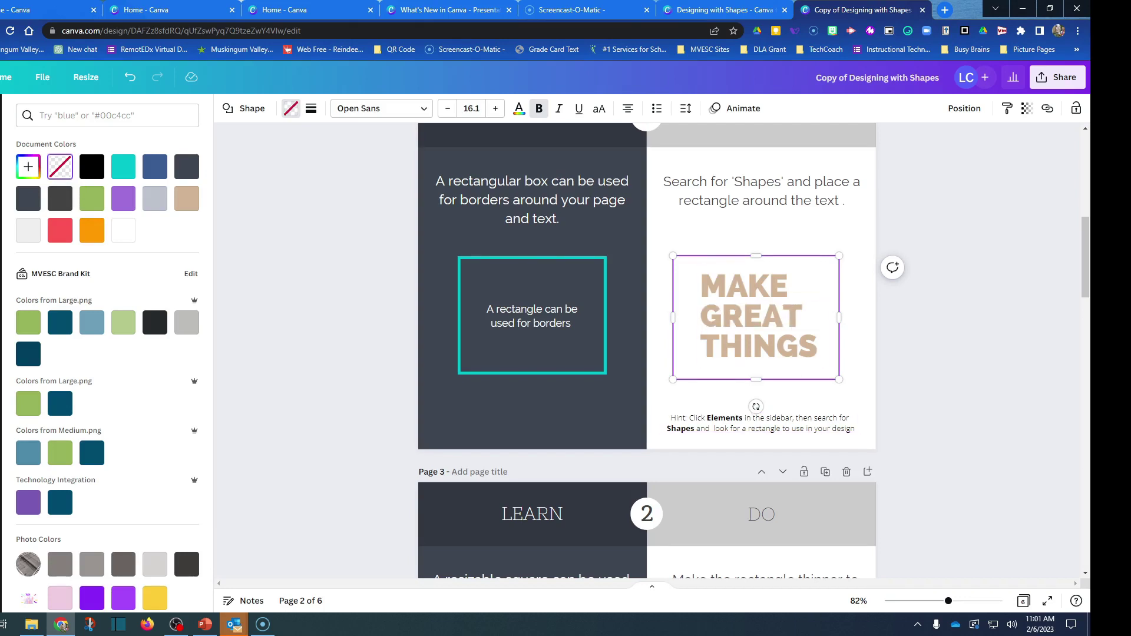
left_click(1, 157)
left_click(760, 236)
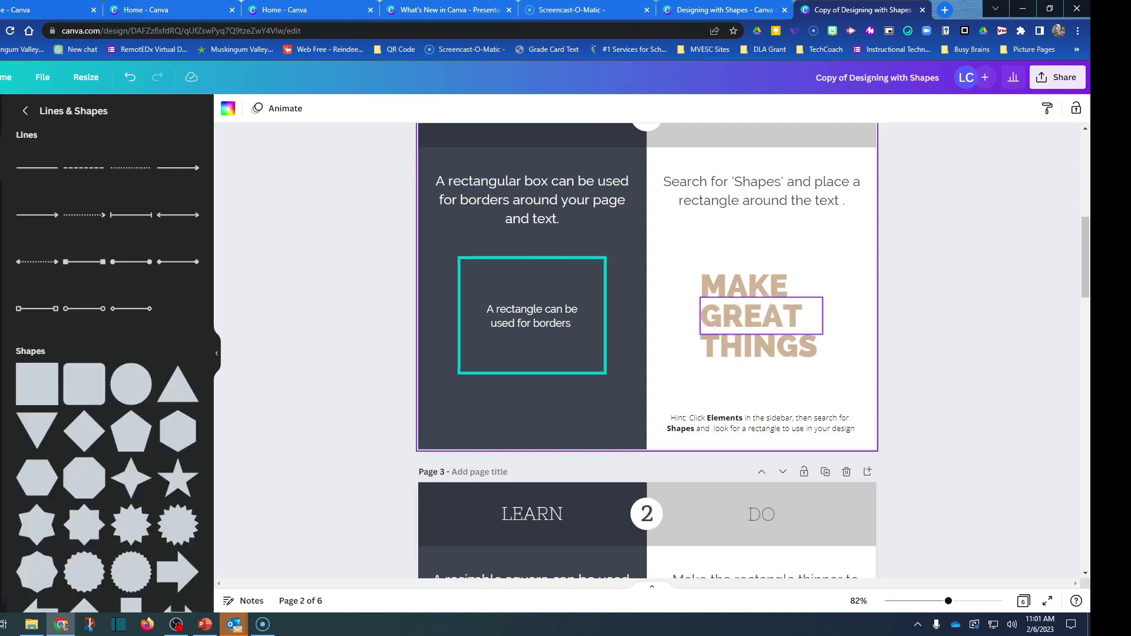
Apply a solid border line to the transparent rectangle around "MAKE GREAT THINGS"
left_click(760, 316)
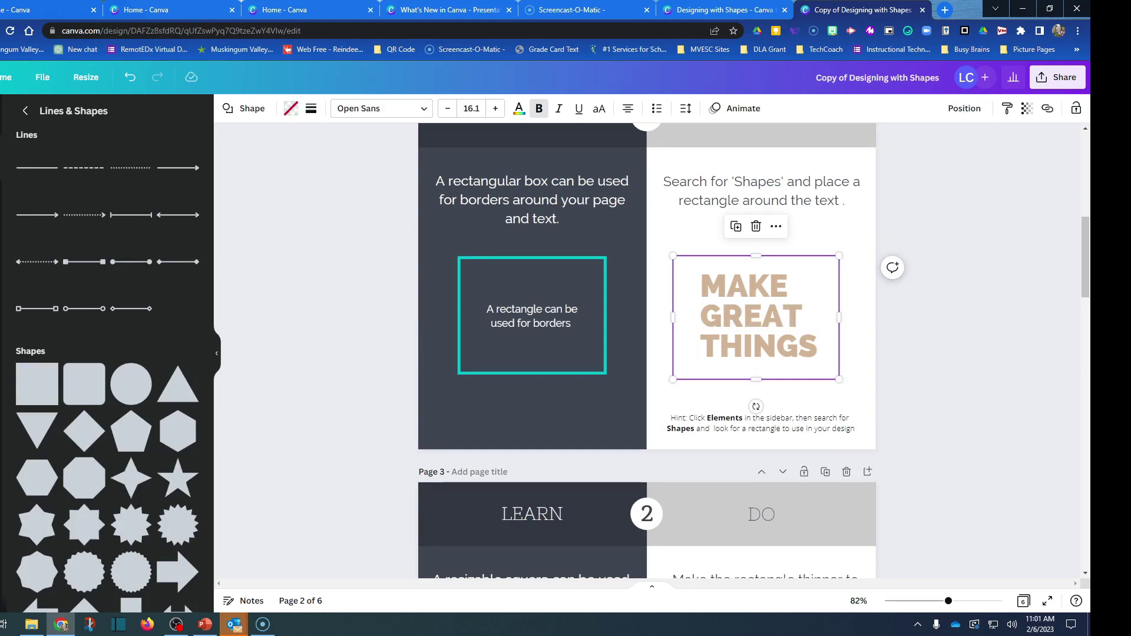
key("Escape")
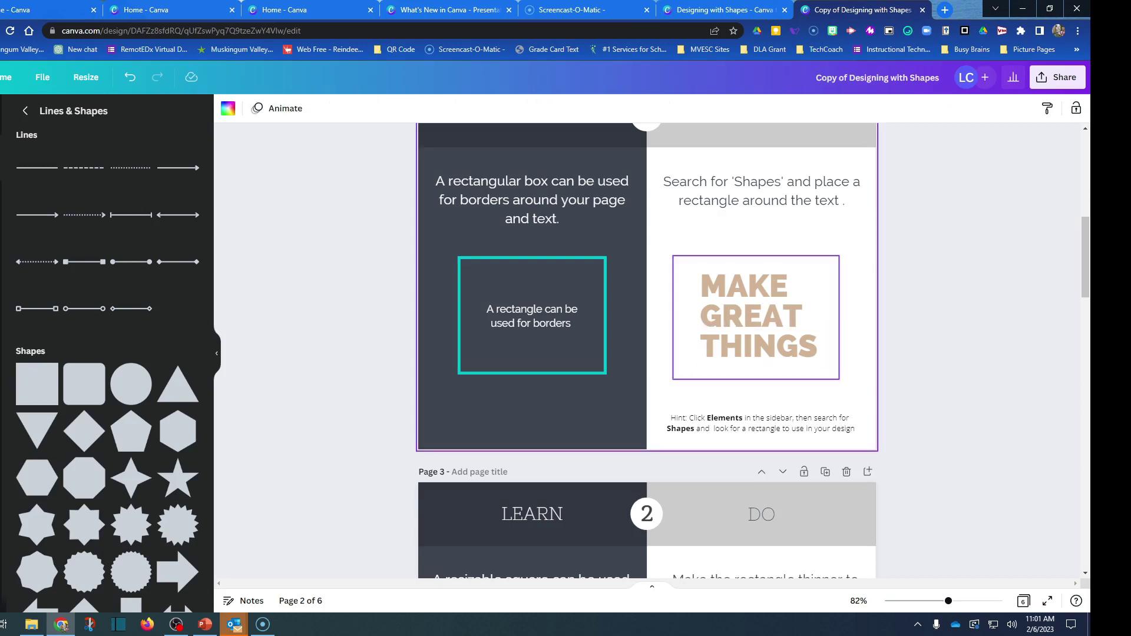
left_click(839, 318)
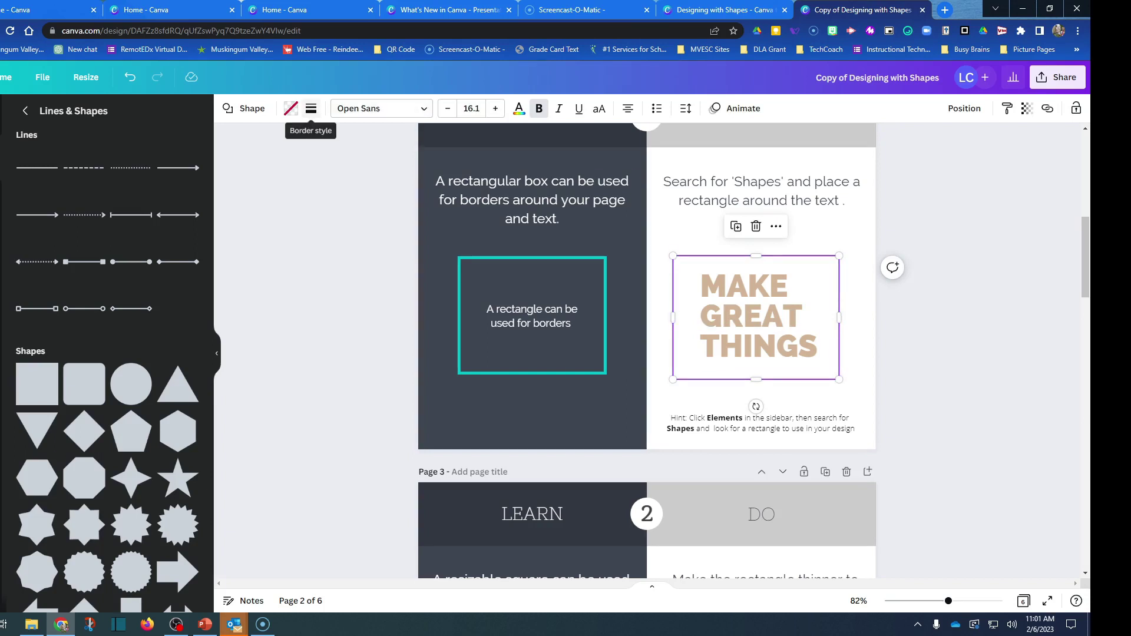
left_click(311, 108)
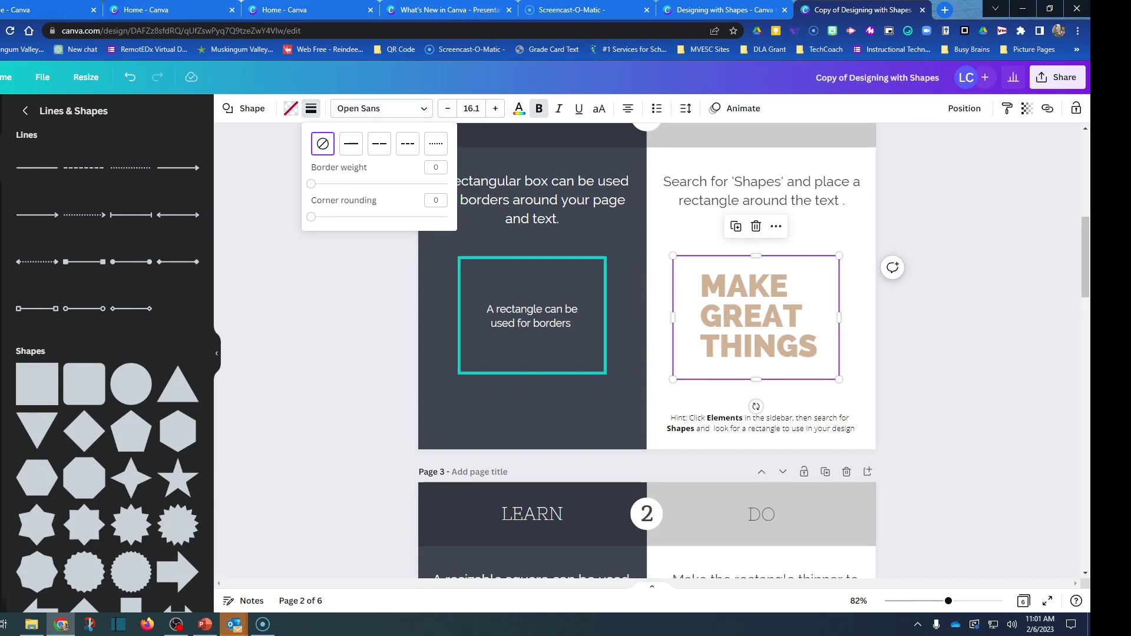
left_click(351, 143)
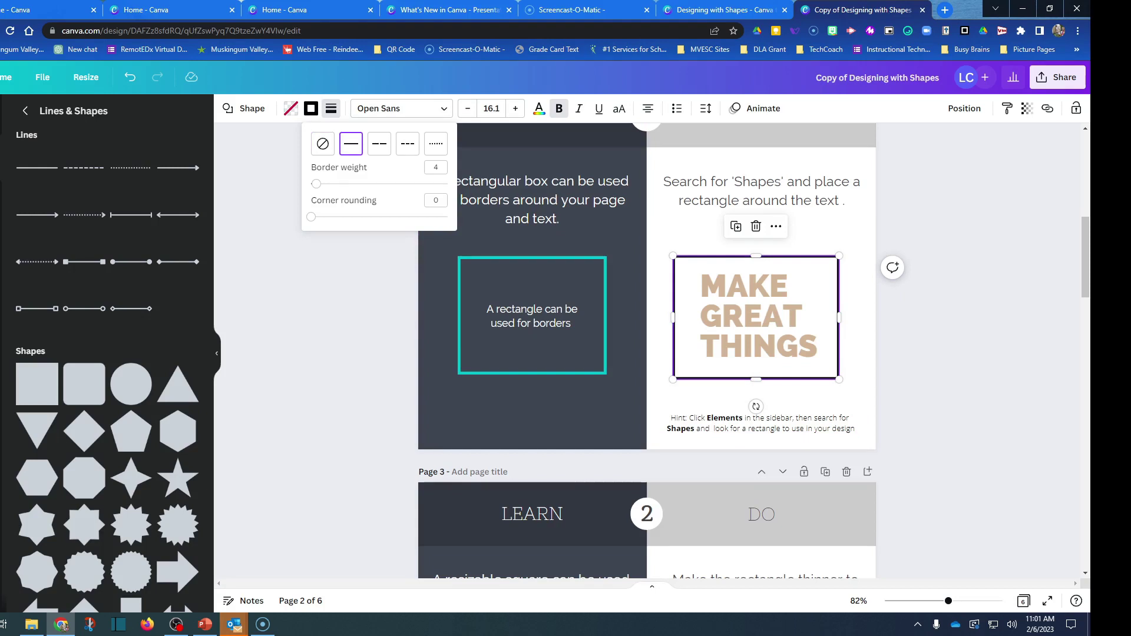
left_click(843, 388)
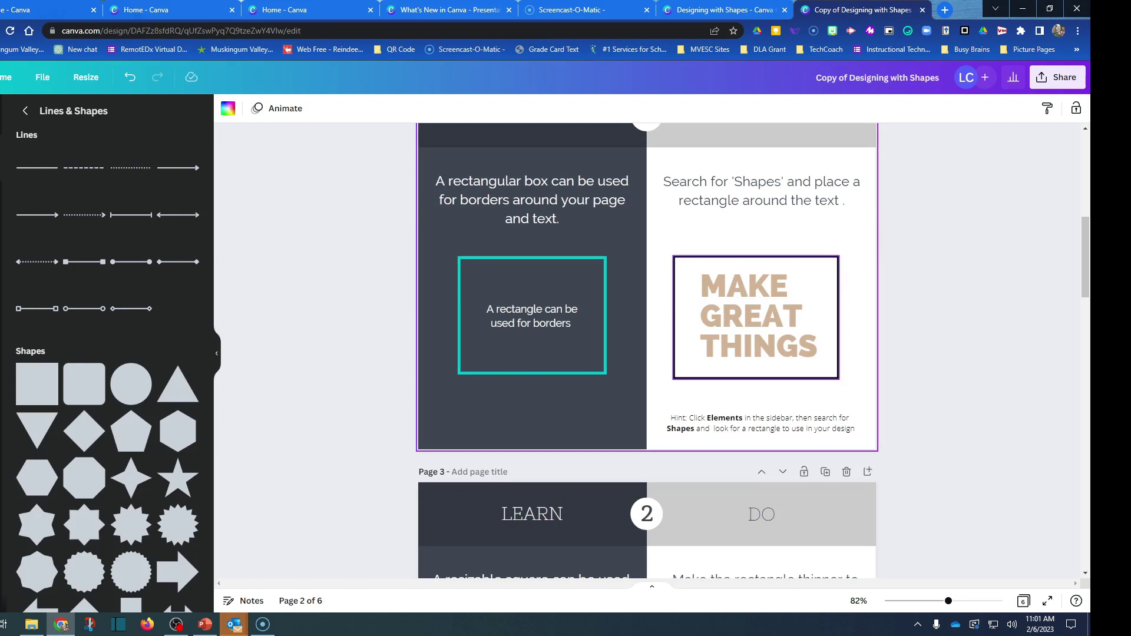
Set the border color of the rectangle around "MAKE GREAT THINGS" to the turquoise document color
left_click(756, 318)
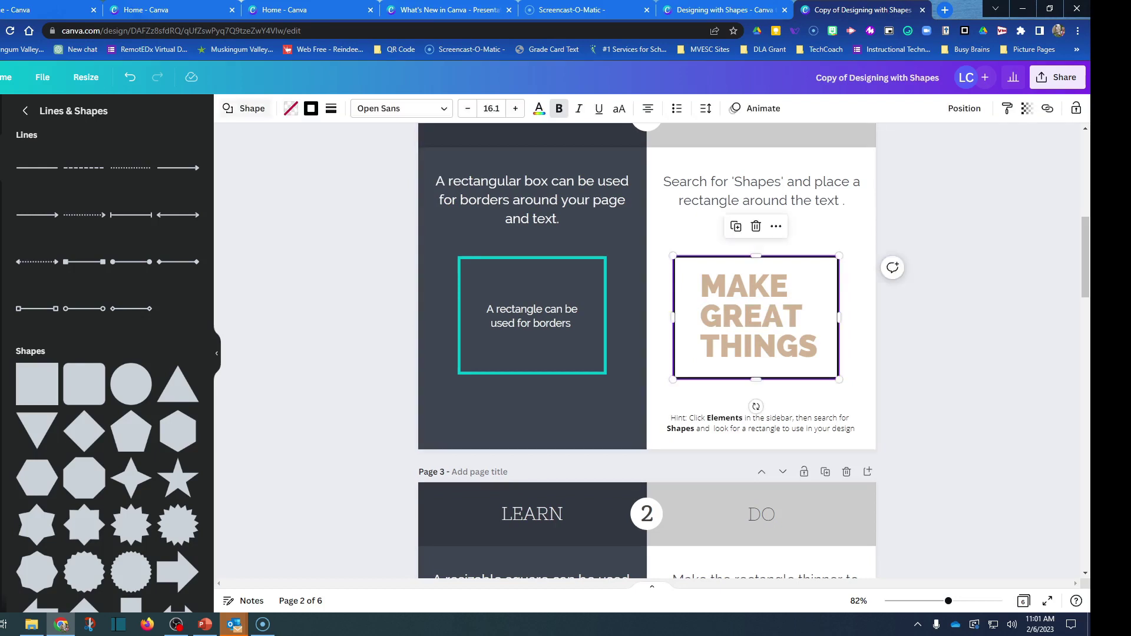
left_click(311, 109)
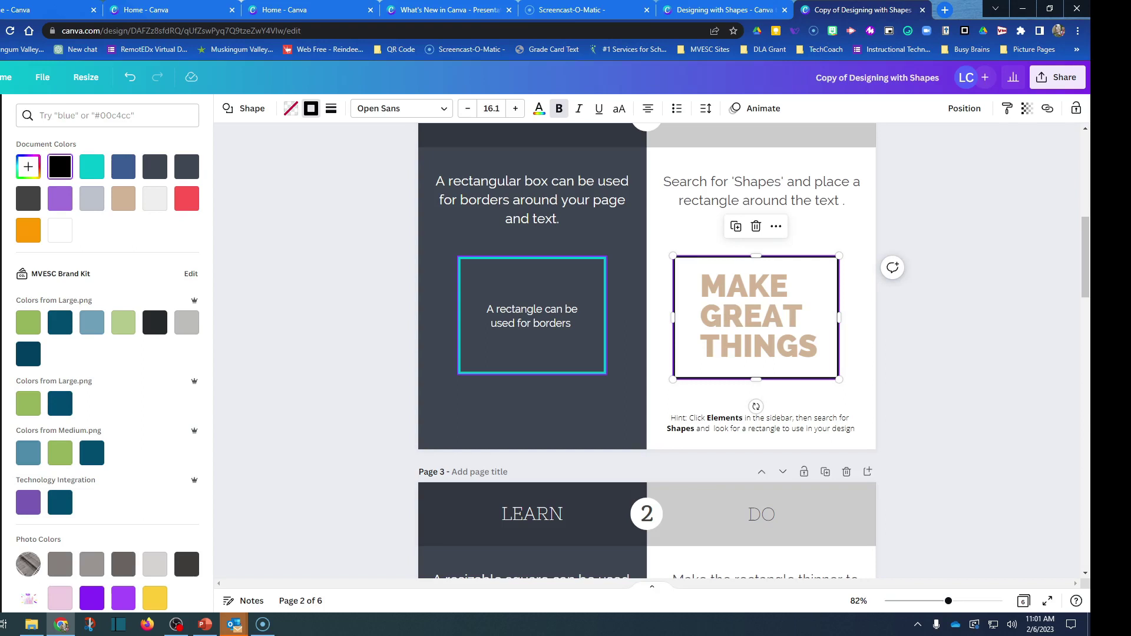
left_click(92, 167)
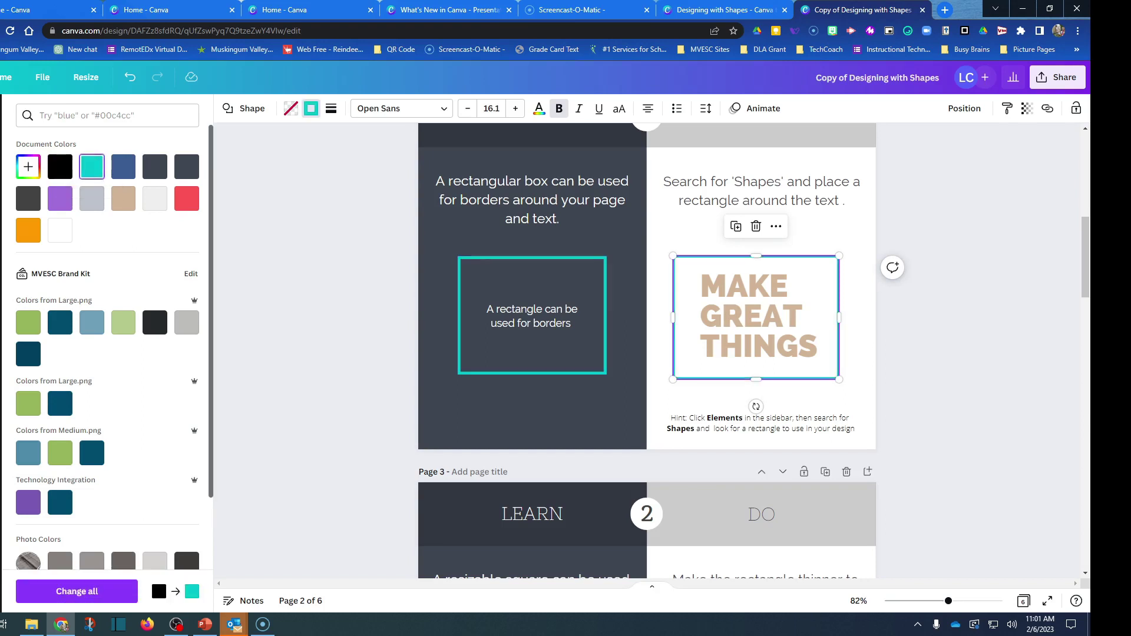
key("Escape")
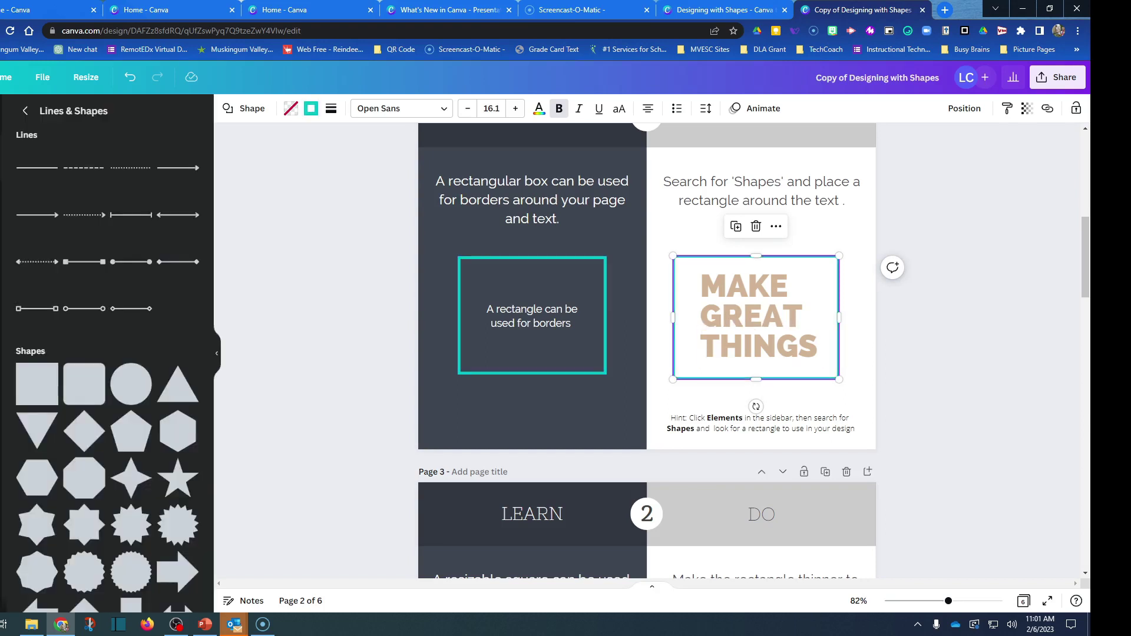
key("Escape")
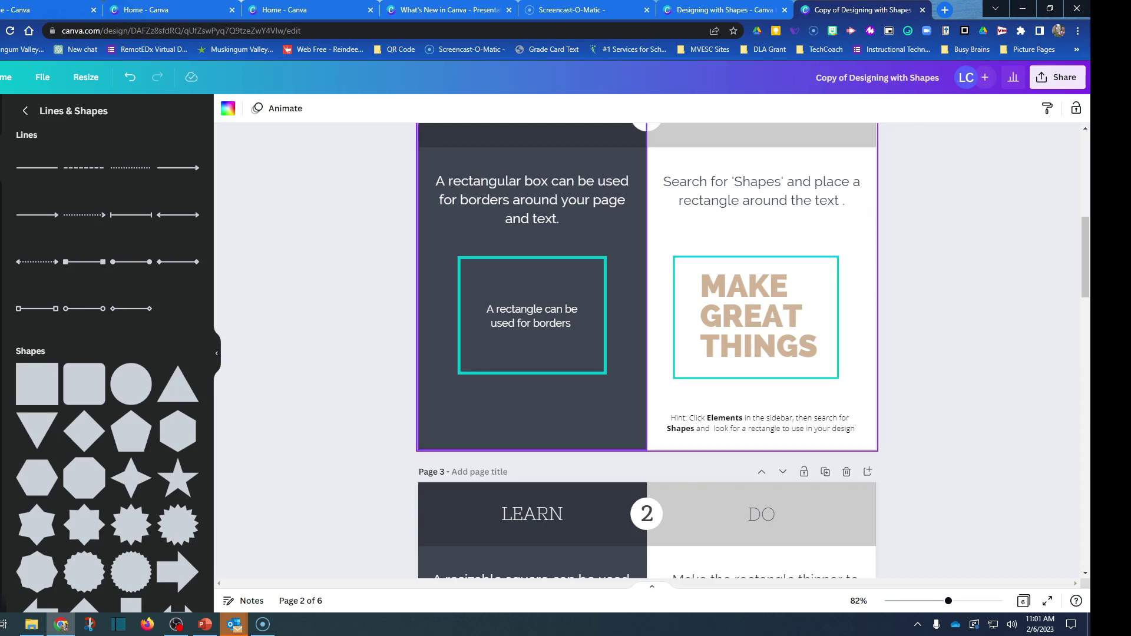
Shrink the height of the white rectangle under "THINNER" on page 3 to a thin underline matching the "UNDERLINE" example
scroll(647, 351, "down", 5)
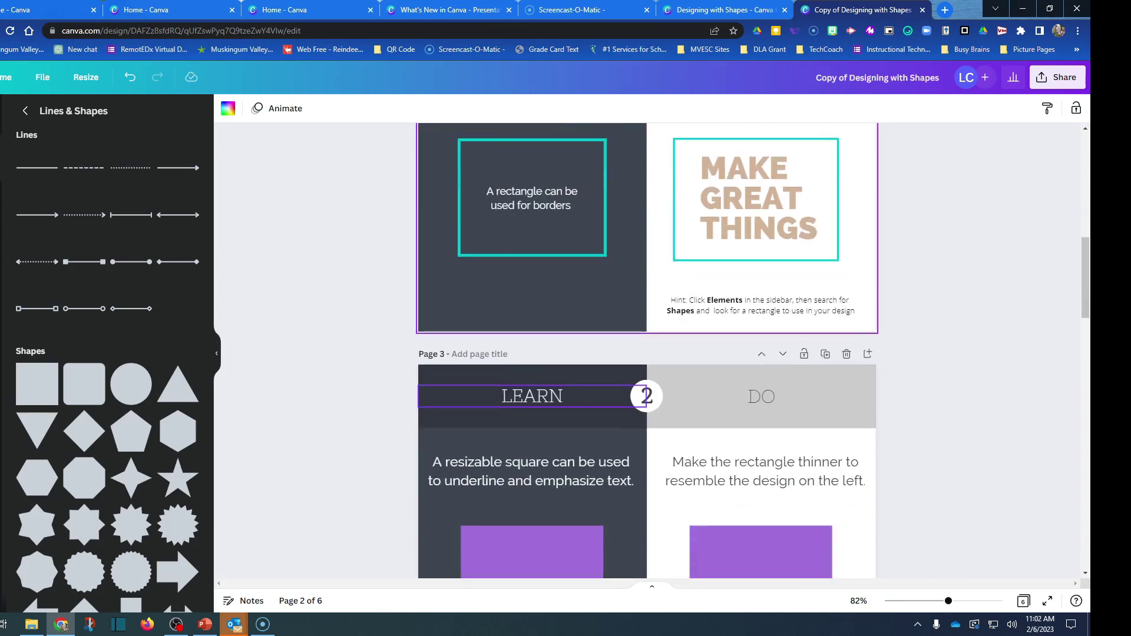
scroll(647, 351, "down", 2)
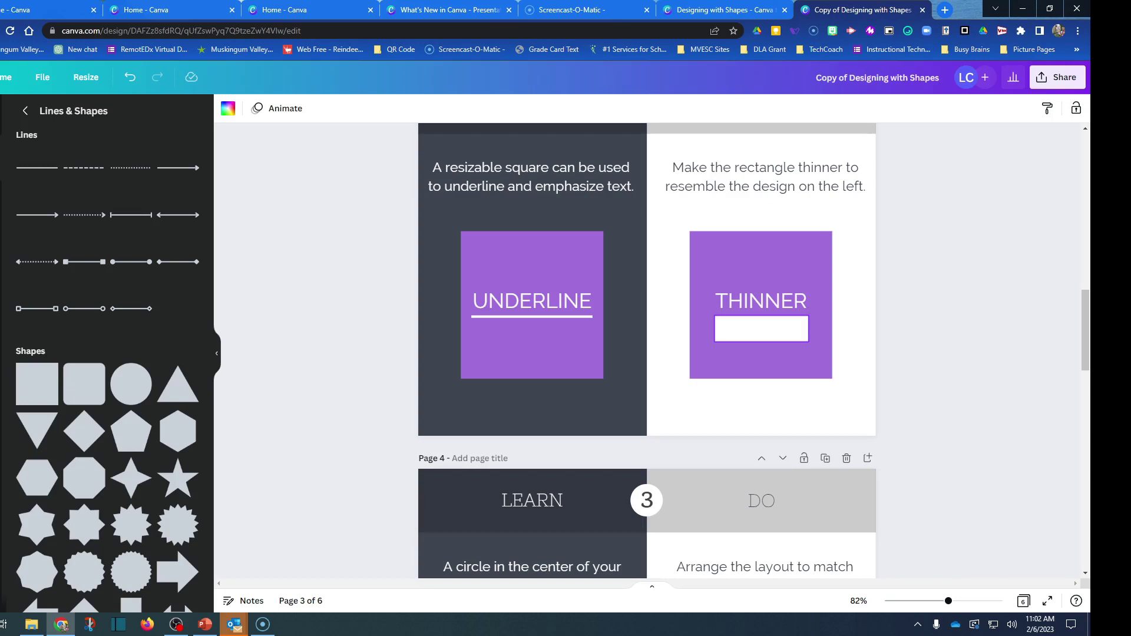
left_click(761, 329)
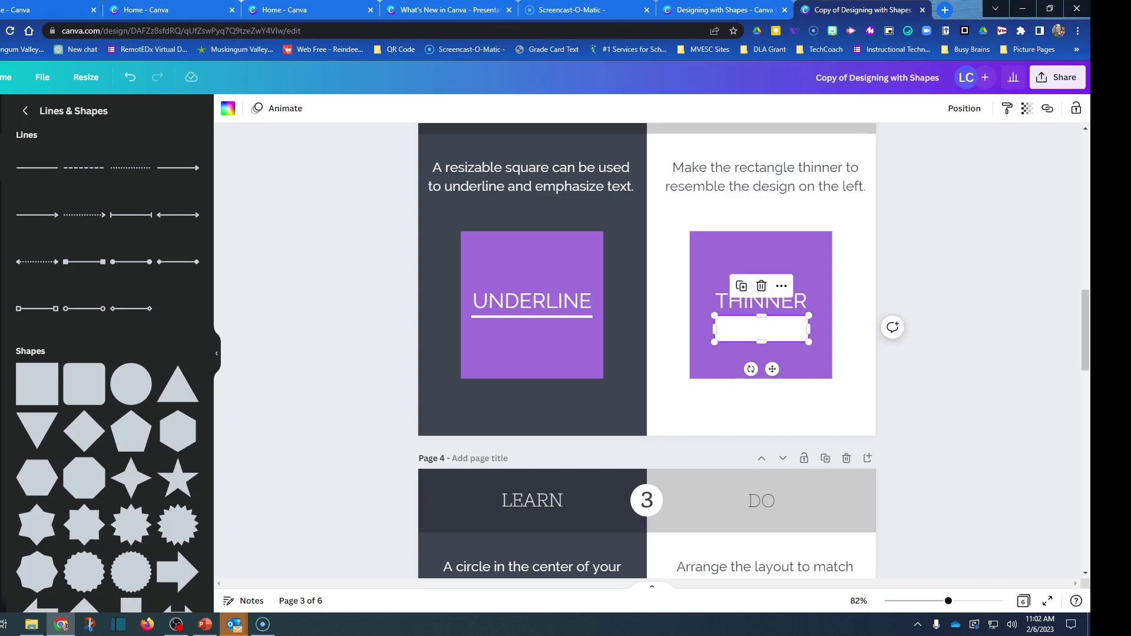
left_click_drag(761, 342, 761, 321)
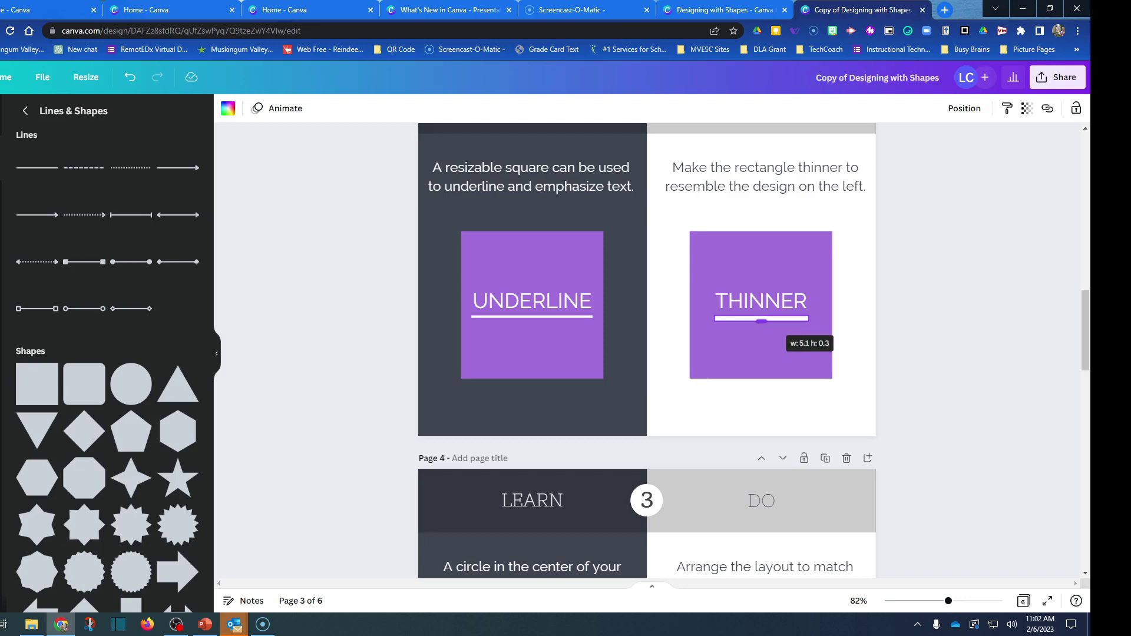
left_click_drag(761, 321, 761, 320)
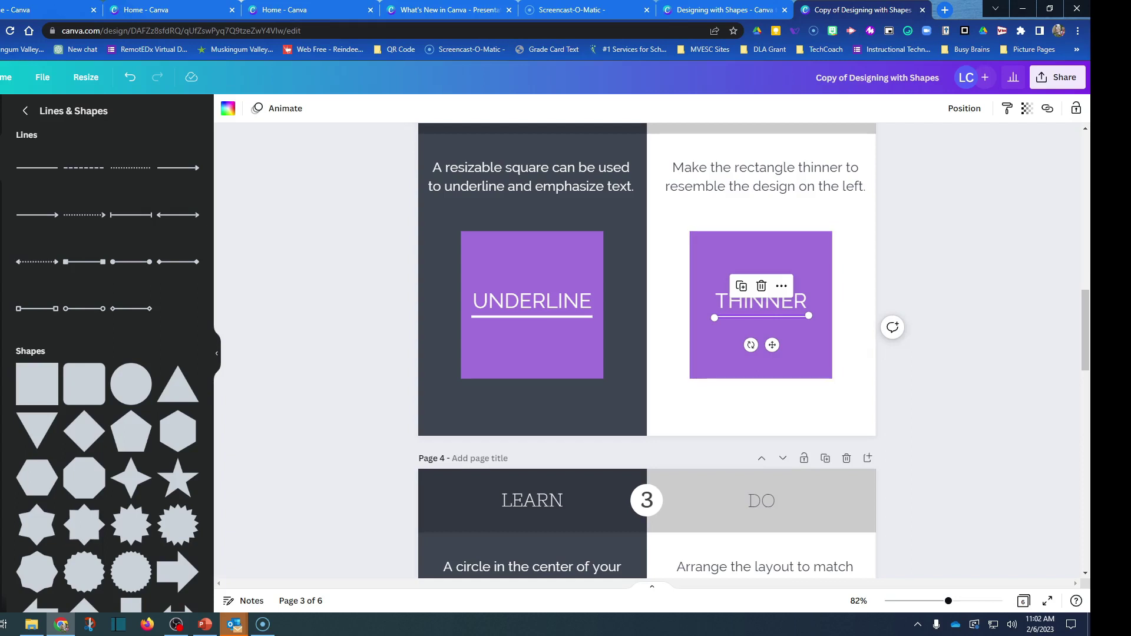
key("Escape")
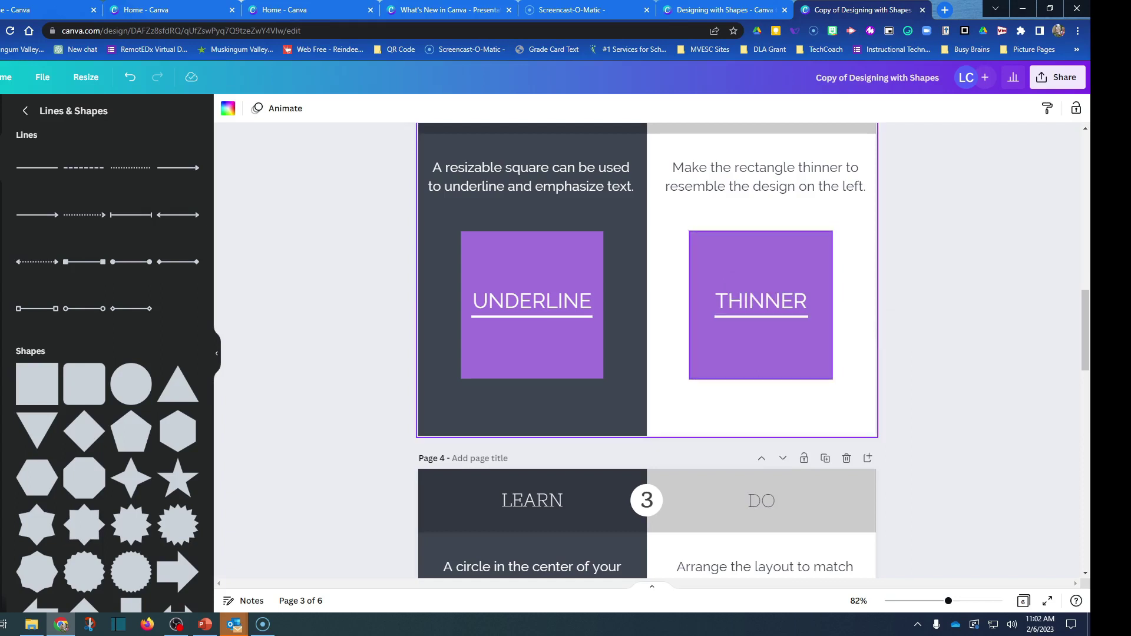
Change the color of the underline beneath "THINNER" to black
left_click(761, 317)
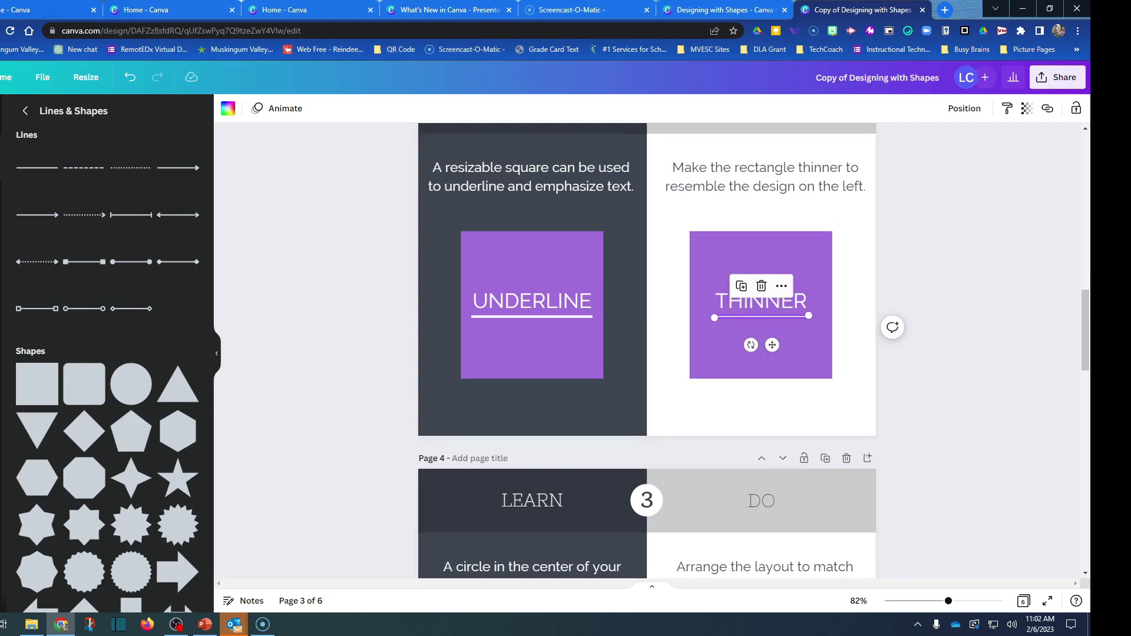
left_click(228, 108)
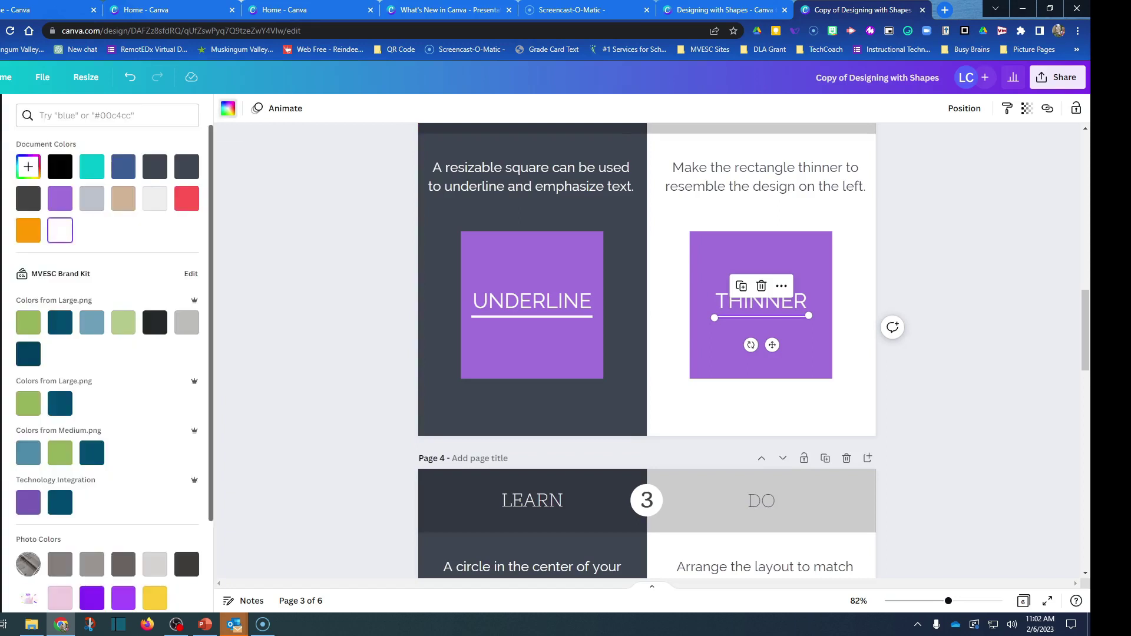
left_click(60, 167)
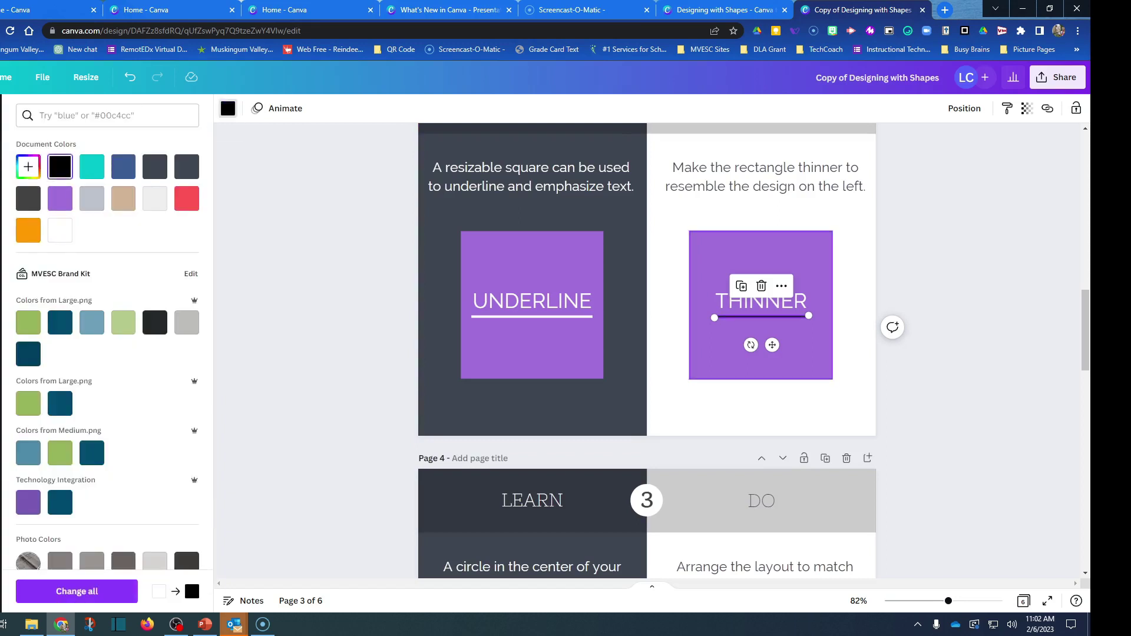
key("Escape")
key("Escape")
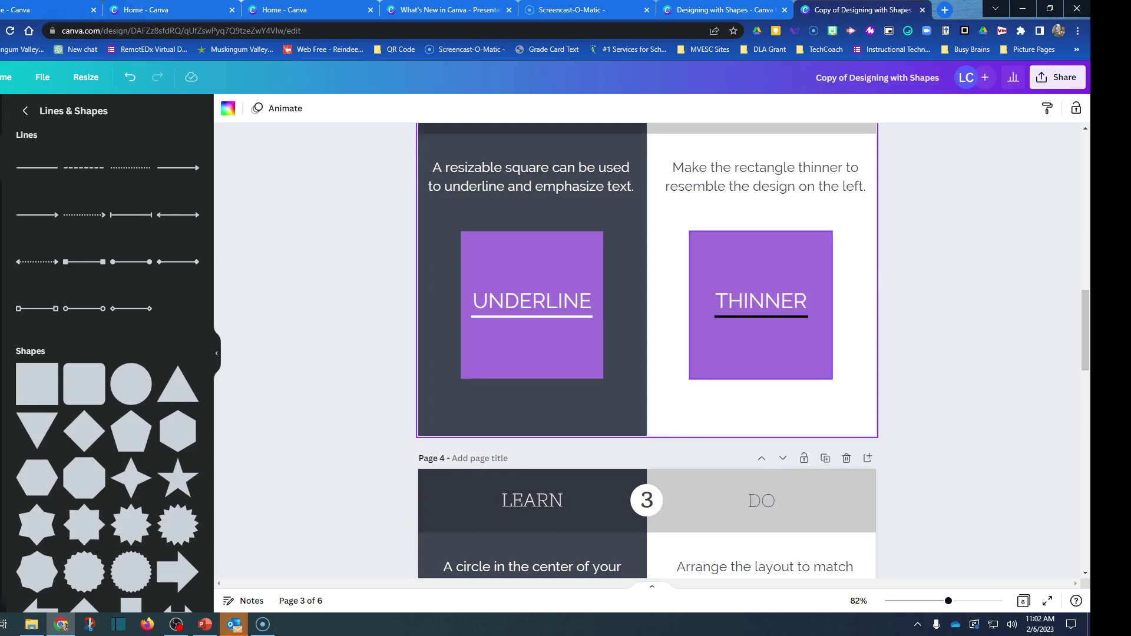
Add a double-headed arrow line to page 3 and stretch it horizontally below both purple squares
scroll(764, 401, "down", 3)
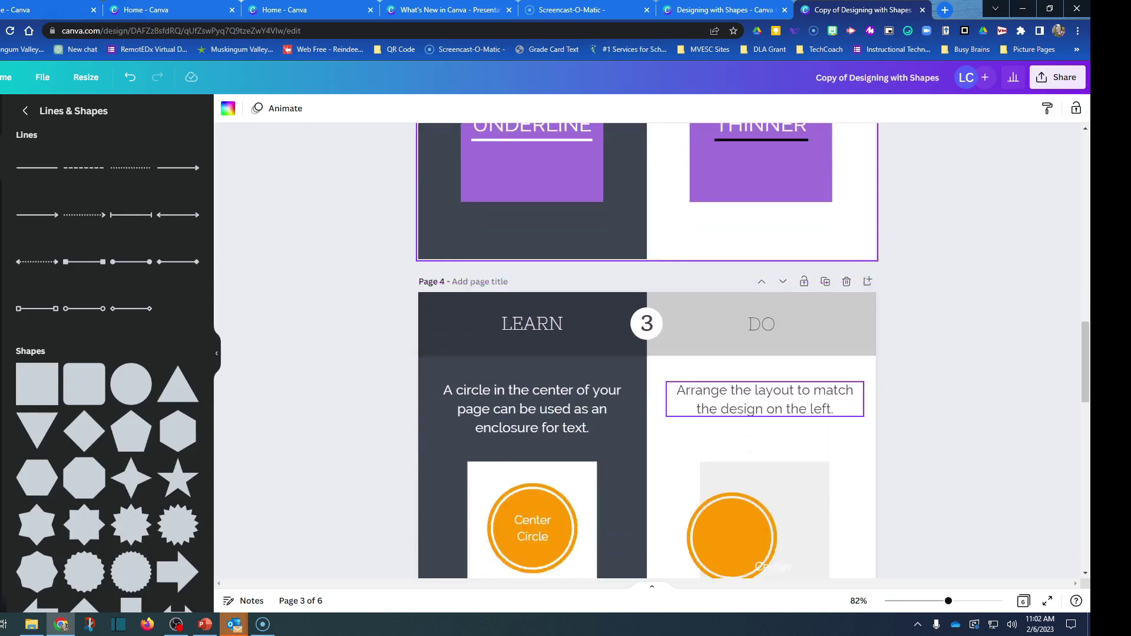
scroll(764, 400, "up", 2)
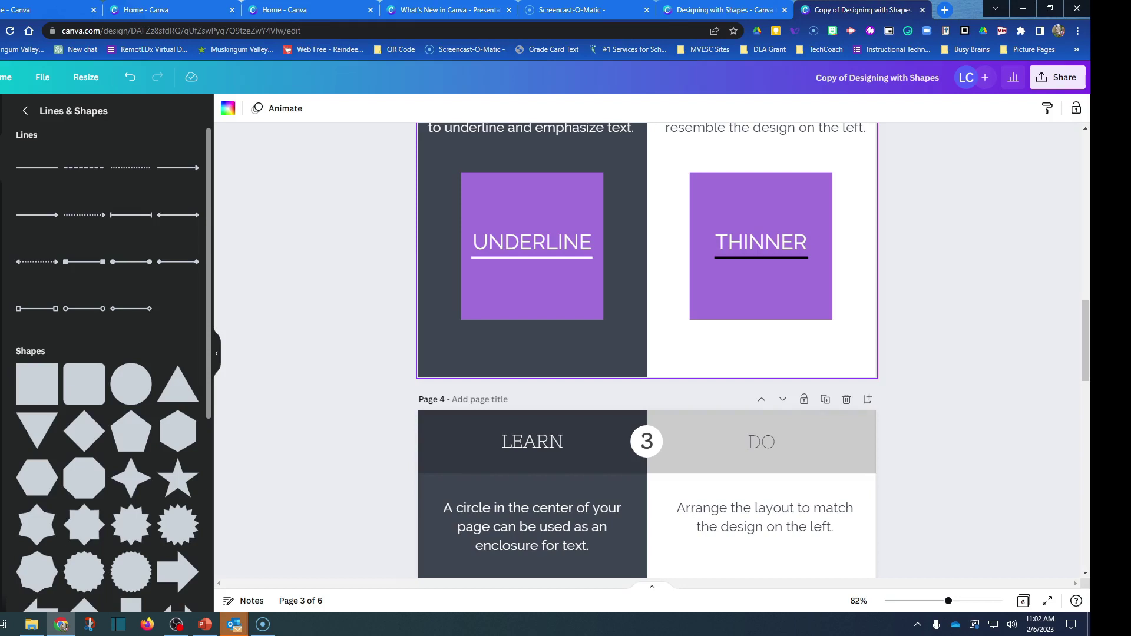
key("l")
left_click_drag(647, 193, 614, 355)
left_click_drag(690, 355, 839, 355)
left_click_drag(535, 356, 471, 355)
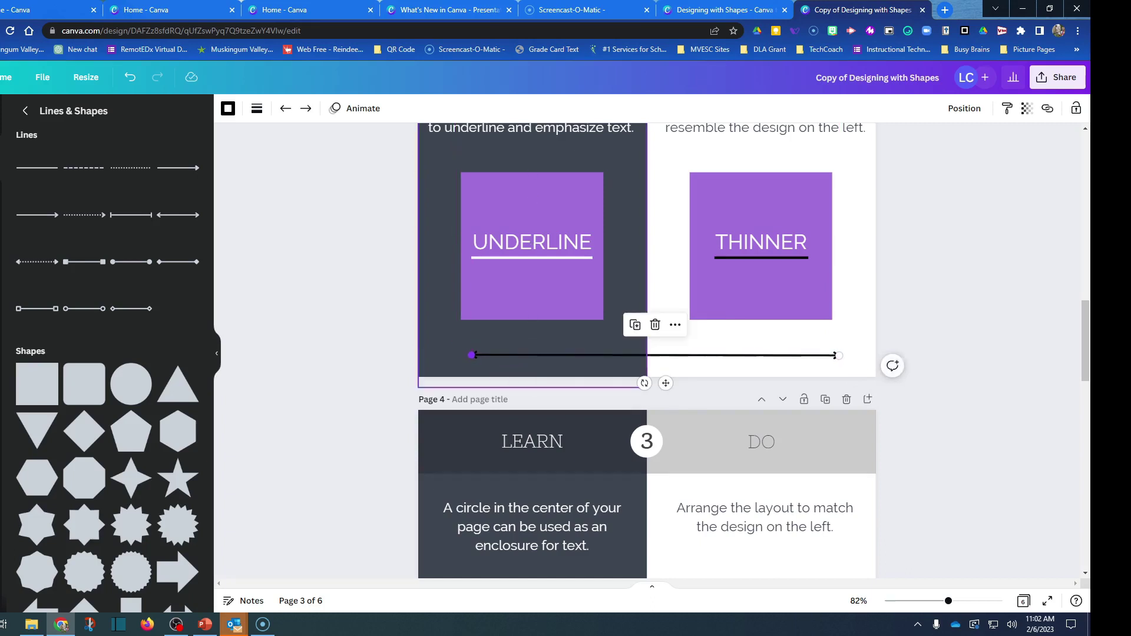
Give the double-headed arrow on page 3 a dotted line style and the purple document color
left_click(257, 109)
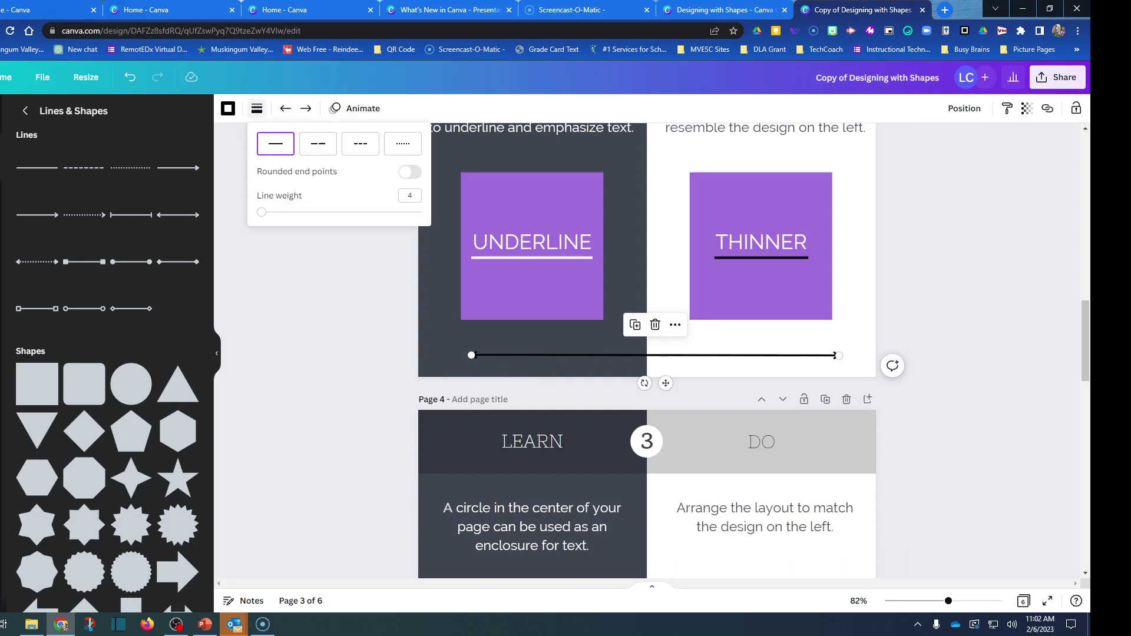
left_click(403, 144)
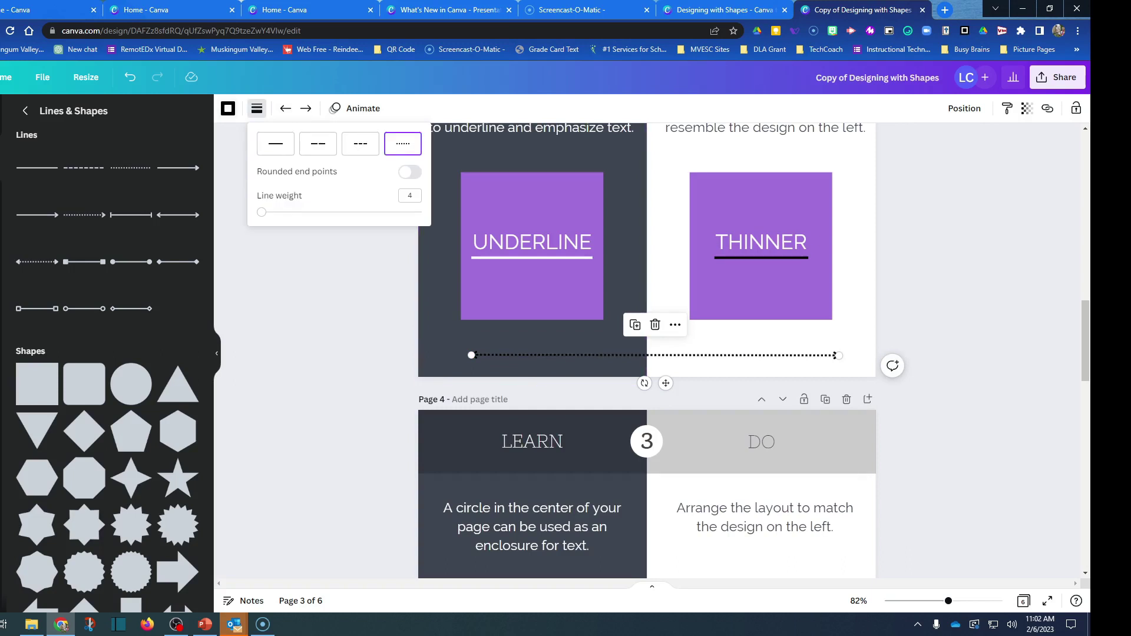
left_click(228, 109)
left_click(60, 199)
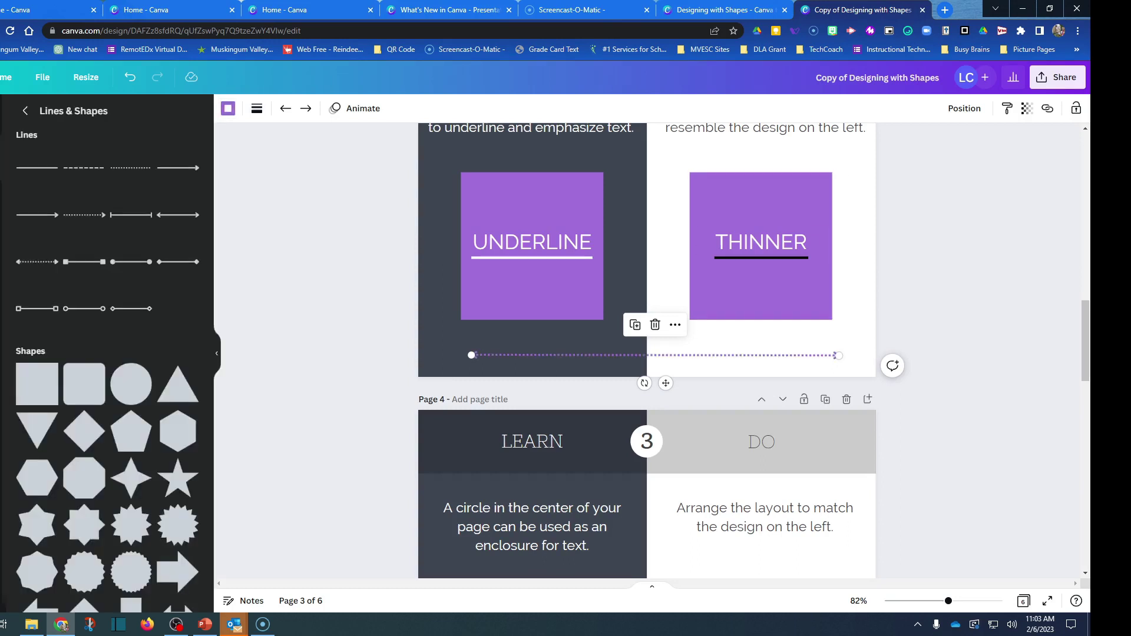
key("Escape")
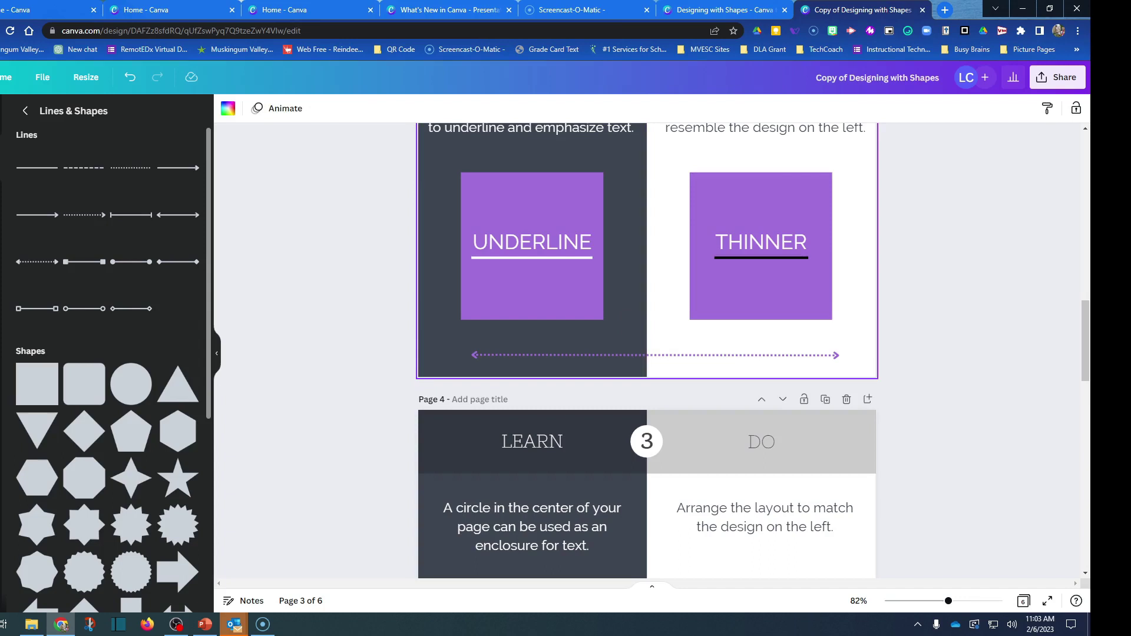
Add a circle from the Lines & Shapes elements to page 3 and fill it with the light gray document color
left_click(24, 111)
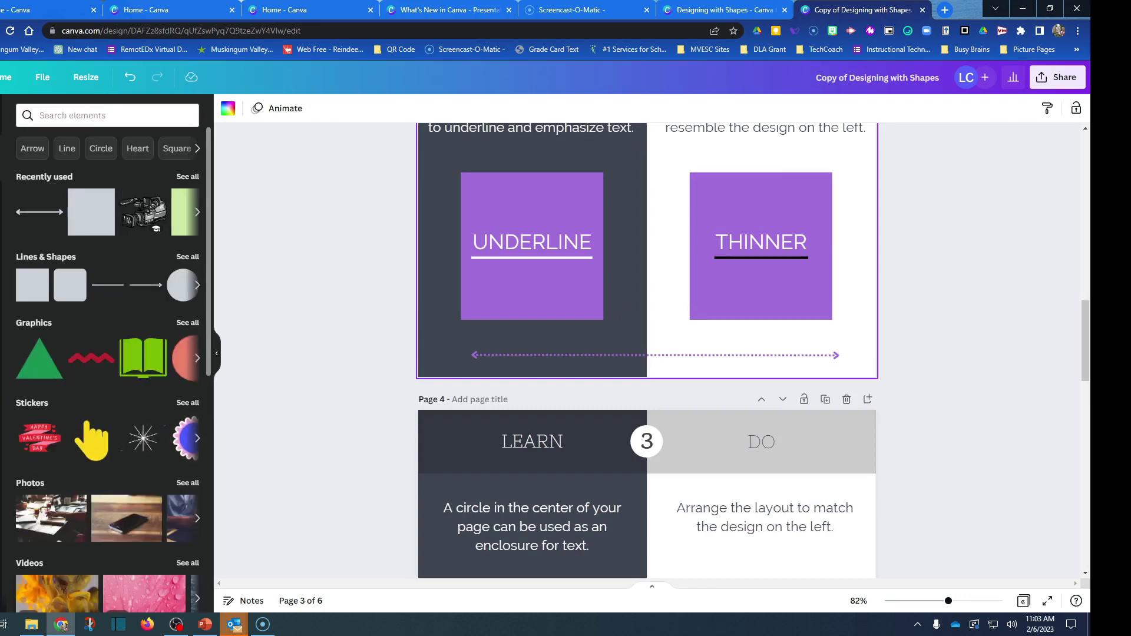
left_click(198, 284)
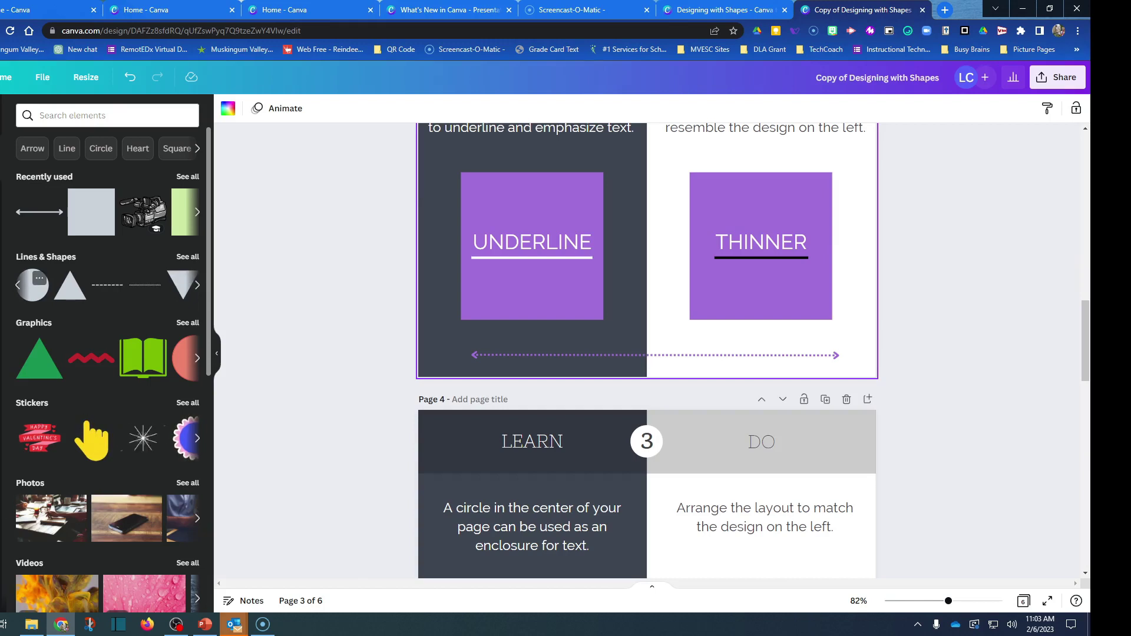
left_click(33, 285)
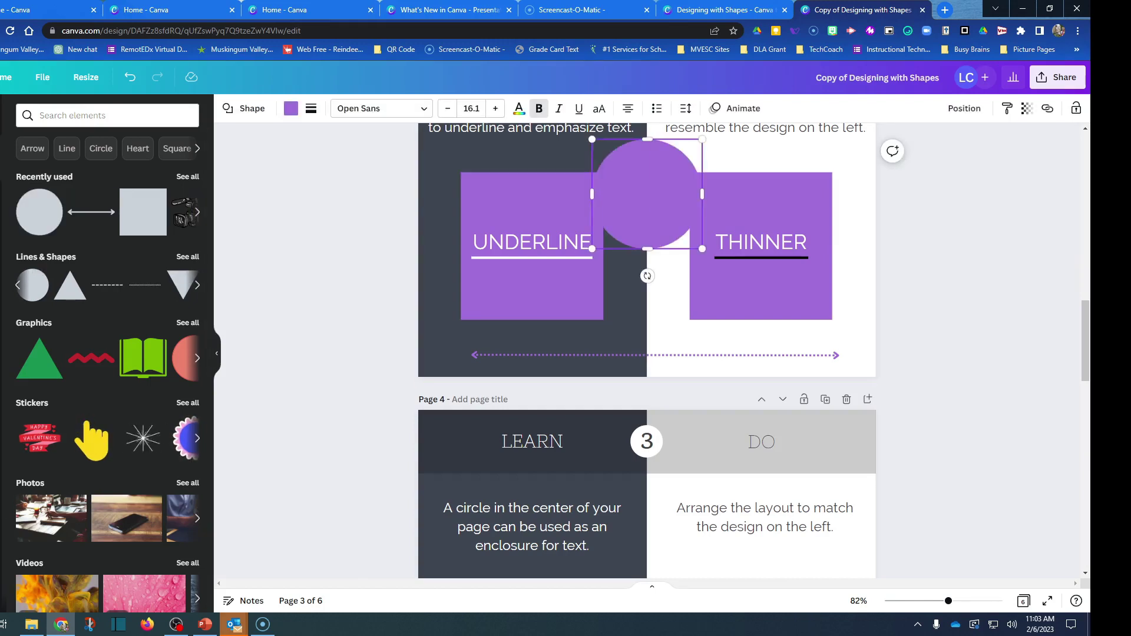
left_click(291, 108)
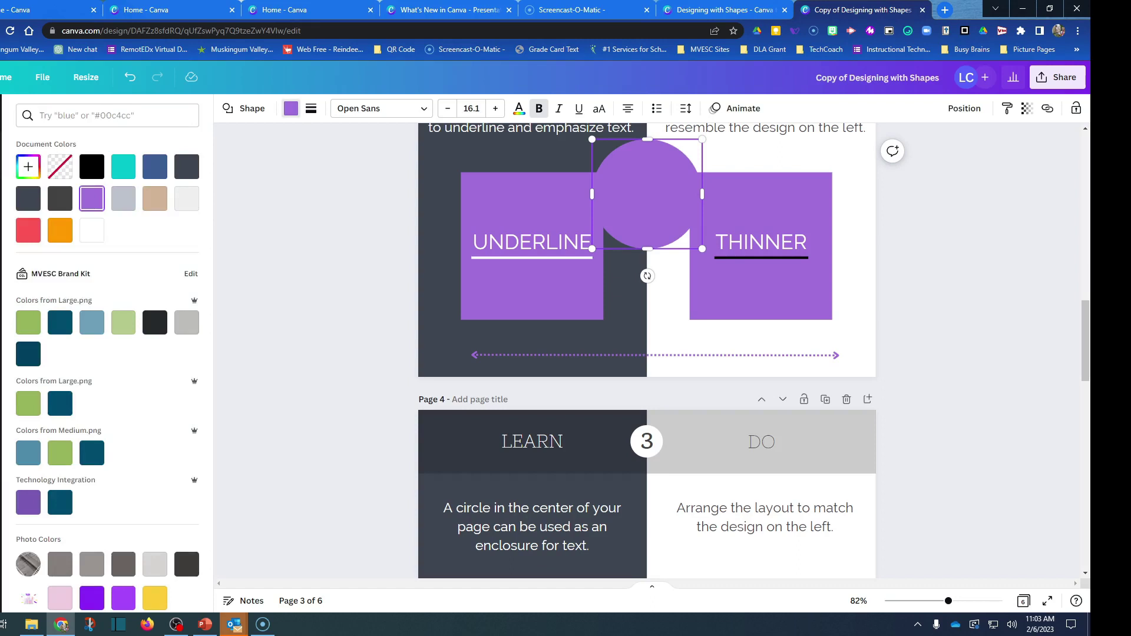
left_click(123, 199)
Move the gray circle down over the middle of the dotted arrow and enter the text "adadasddad" inside it
left_click_drag(647, 194, 646, 309)
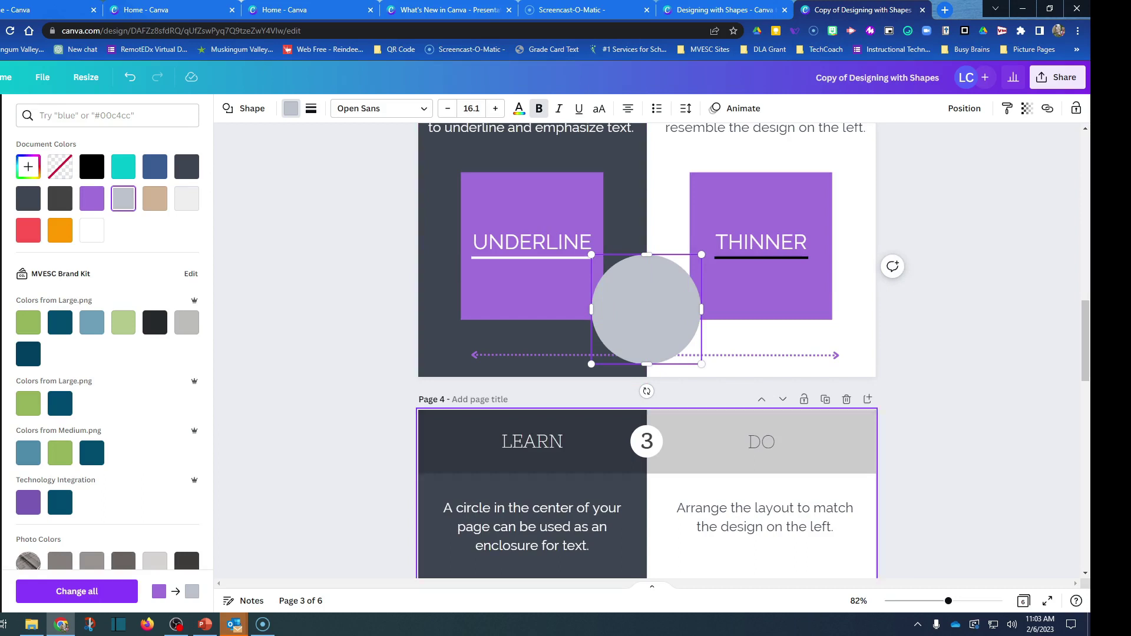
type("adadasddad")
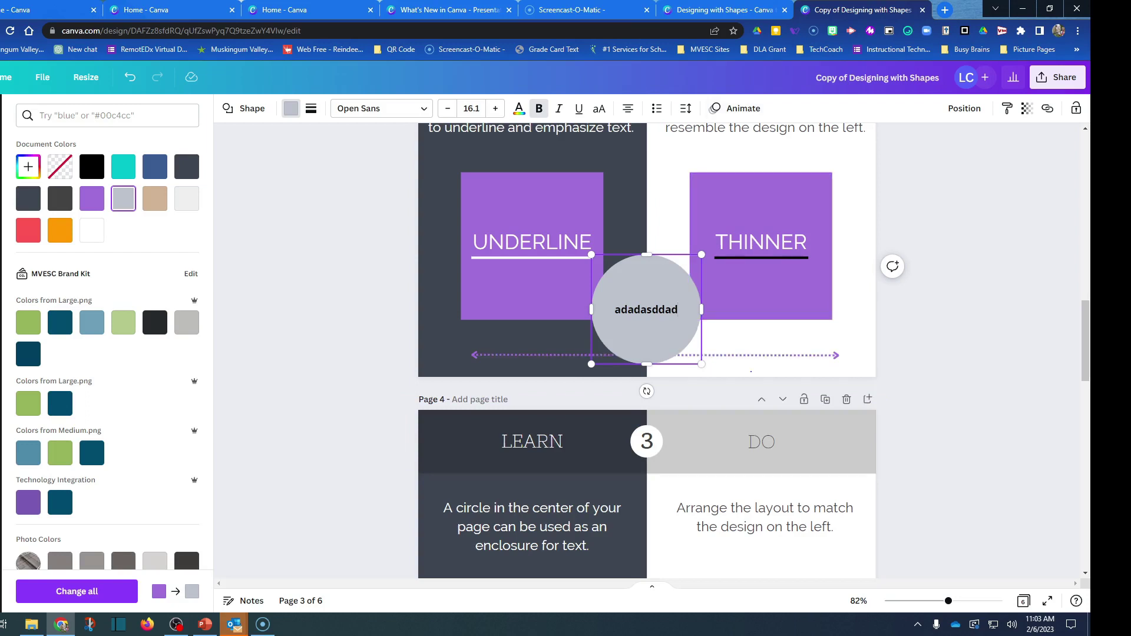
key("Escape")
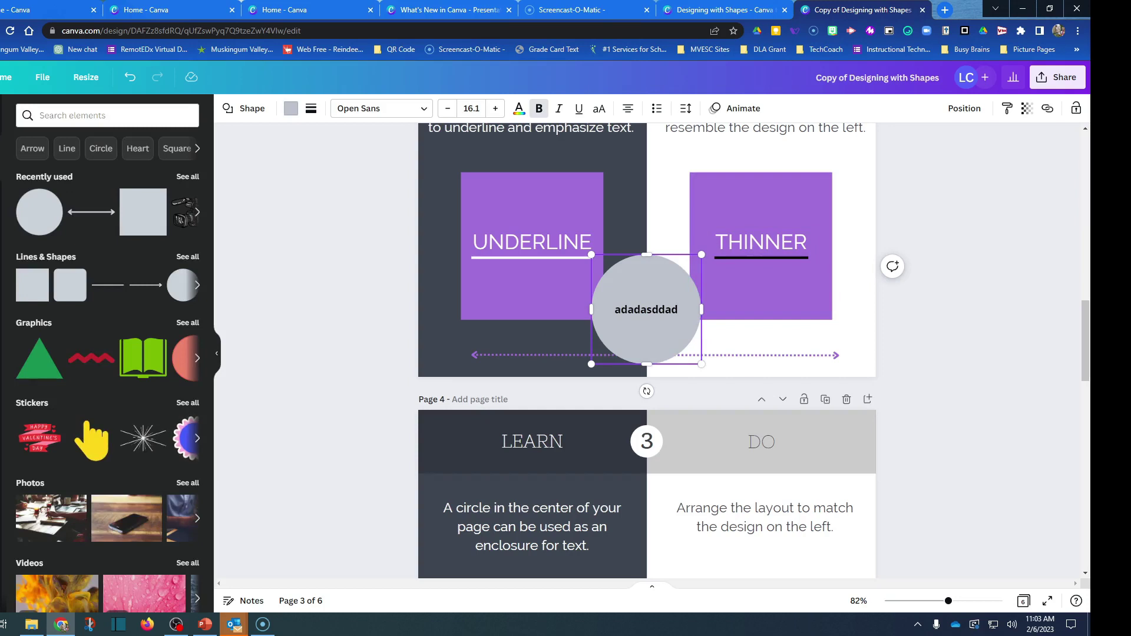
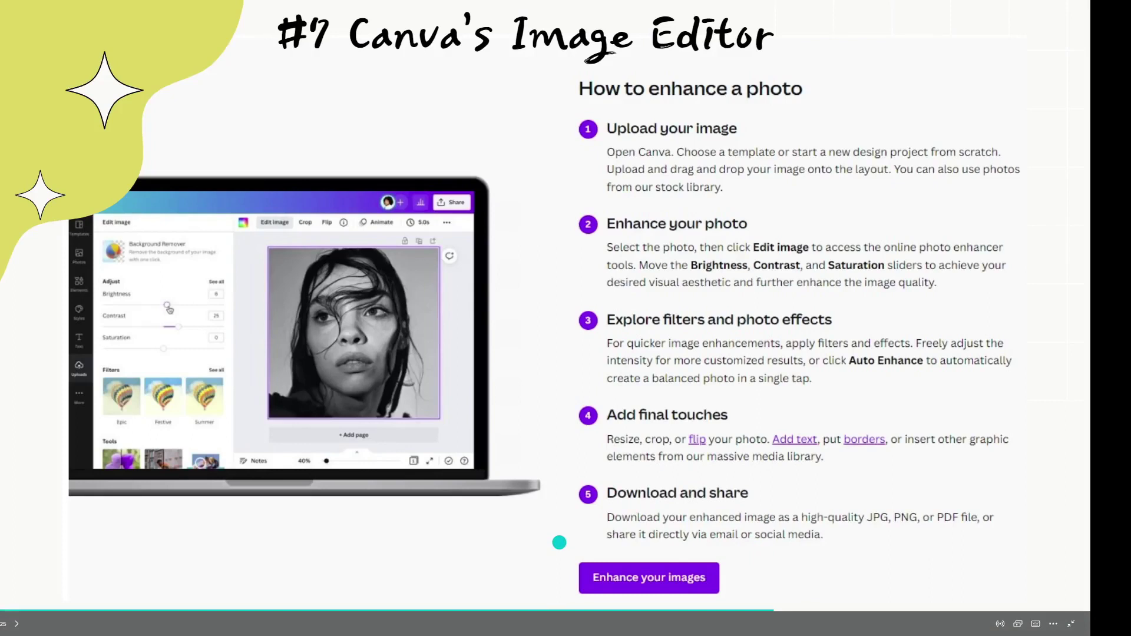
Exit the full-screen presentation and move the "What's New in Canva" tab into its own browser window
key("Escape")
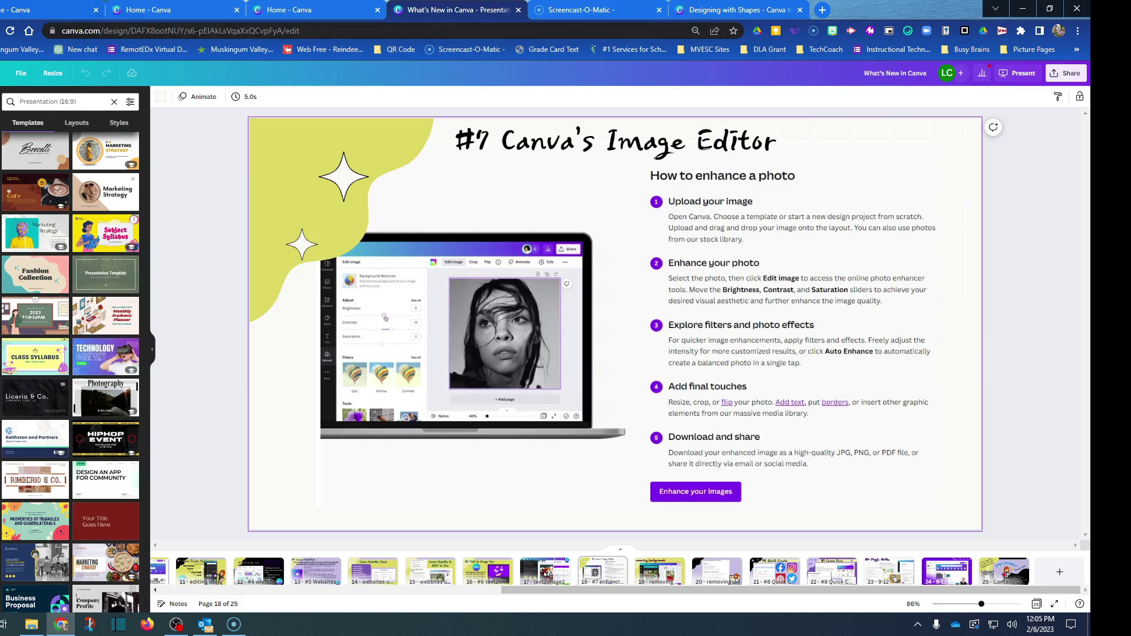
left_click_drag(420, 10, 602, 44)
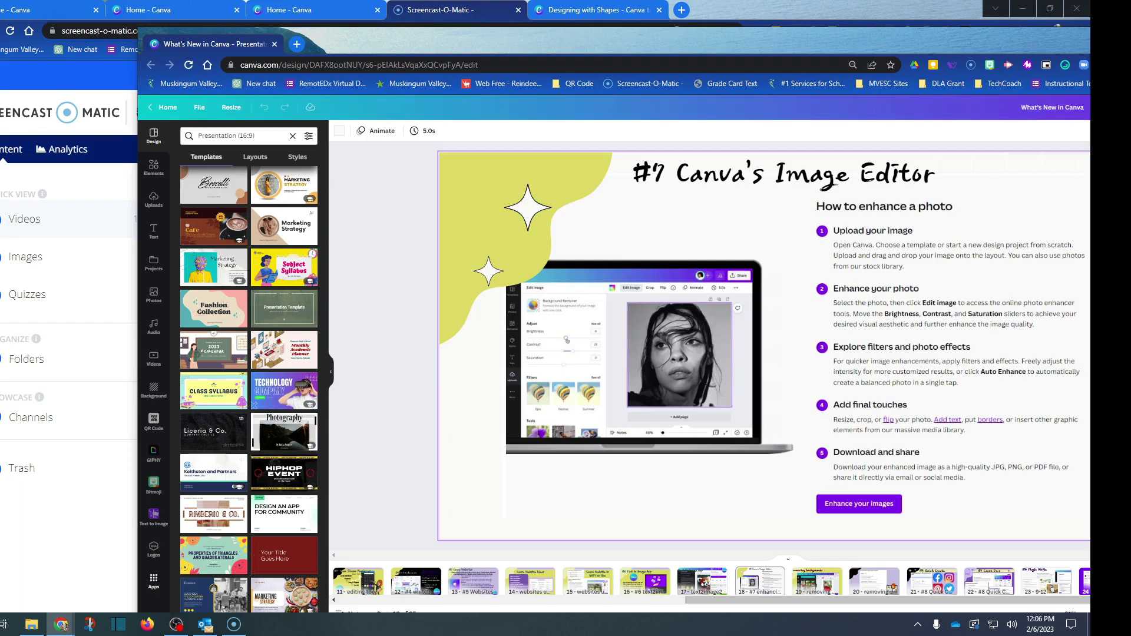
Browse the available Canva apps, including the creation, content discovery and media import categories
left_click(154, 580)
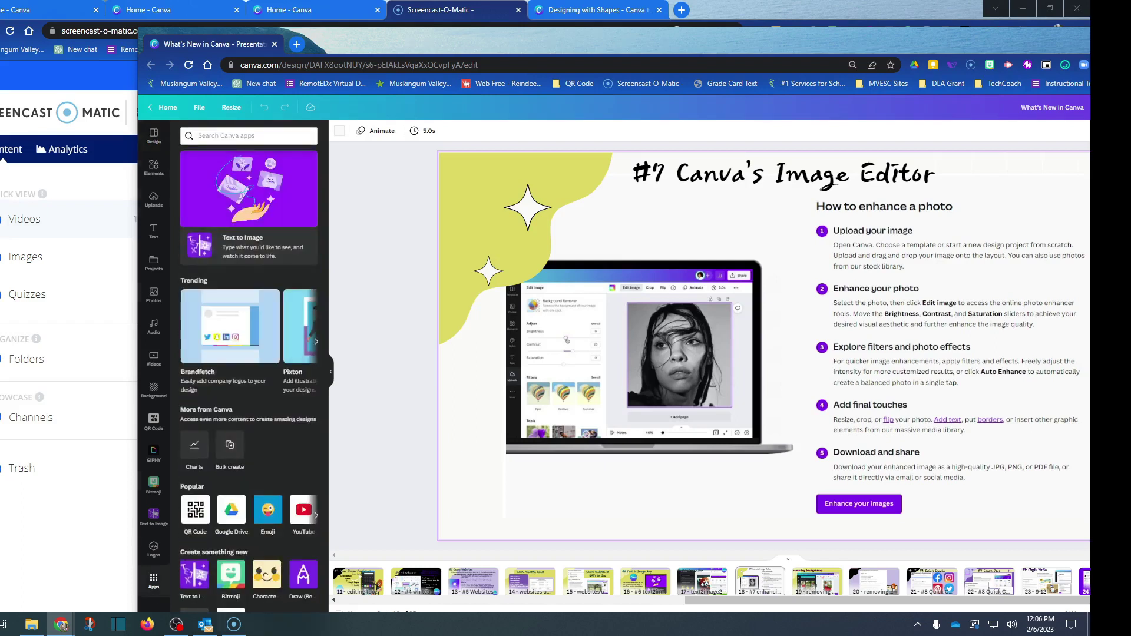
scroll(268, 353, "down", 3)
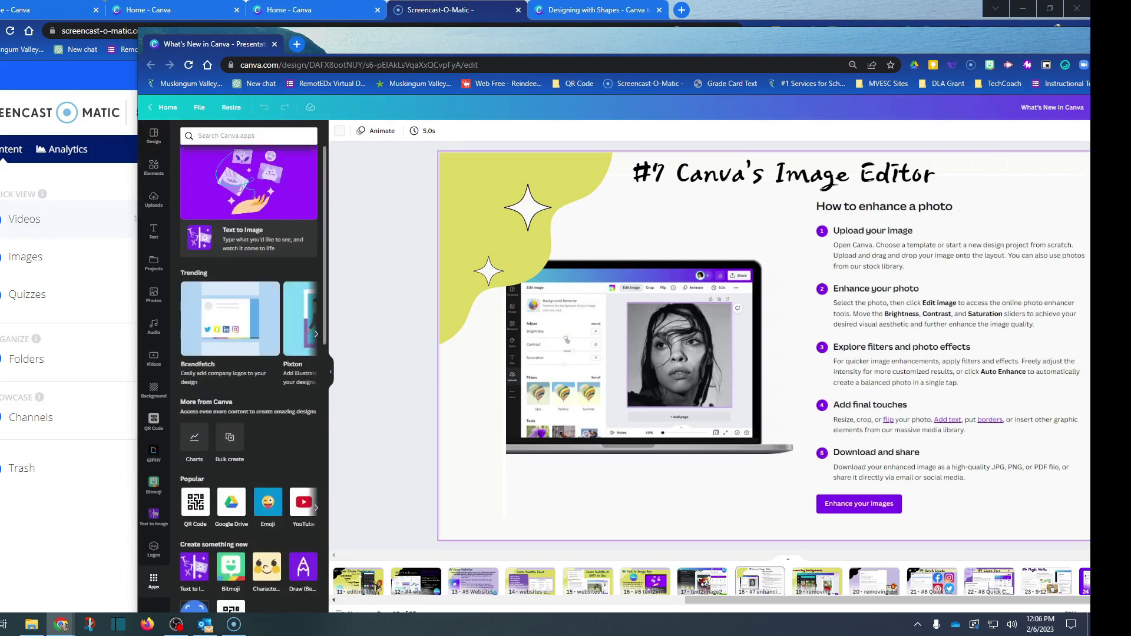
scroll(254, 377, "down", 3)
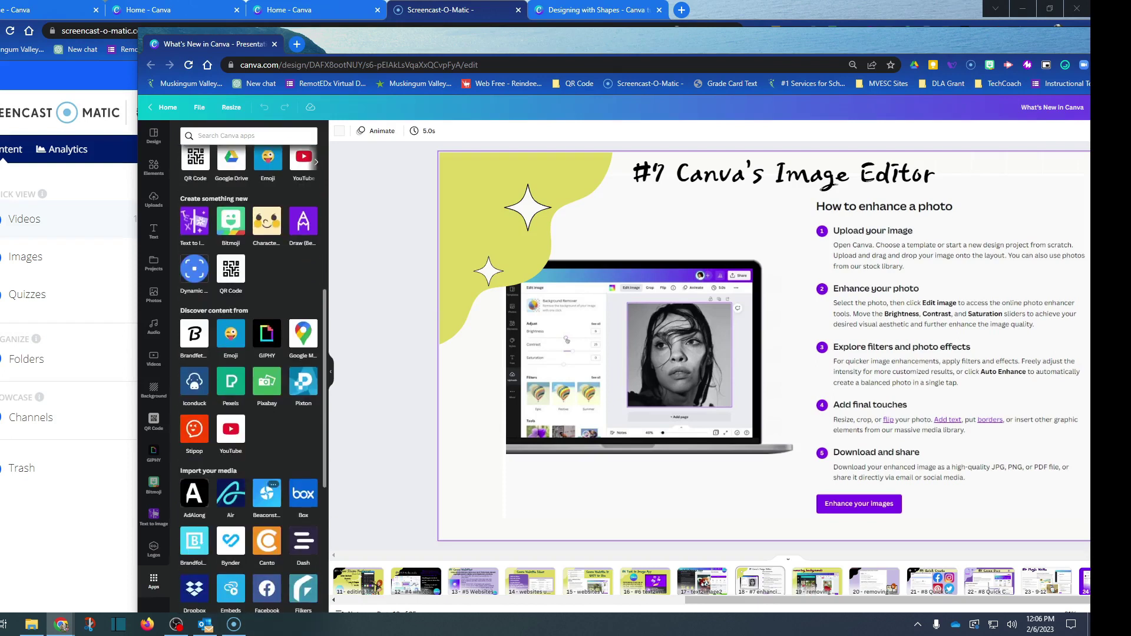
Review the apps gallery's Trending, More from Canva, Popular, Create something new and Discover content sections
scroll(253, 377, "down", 3)
scroll(272, 499, "up", 9)
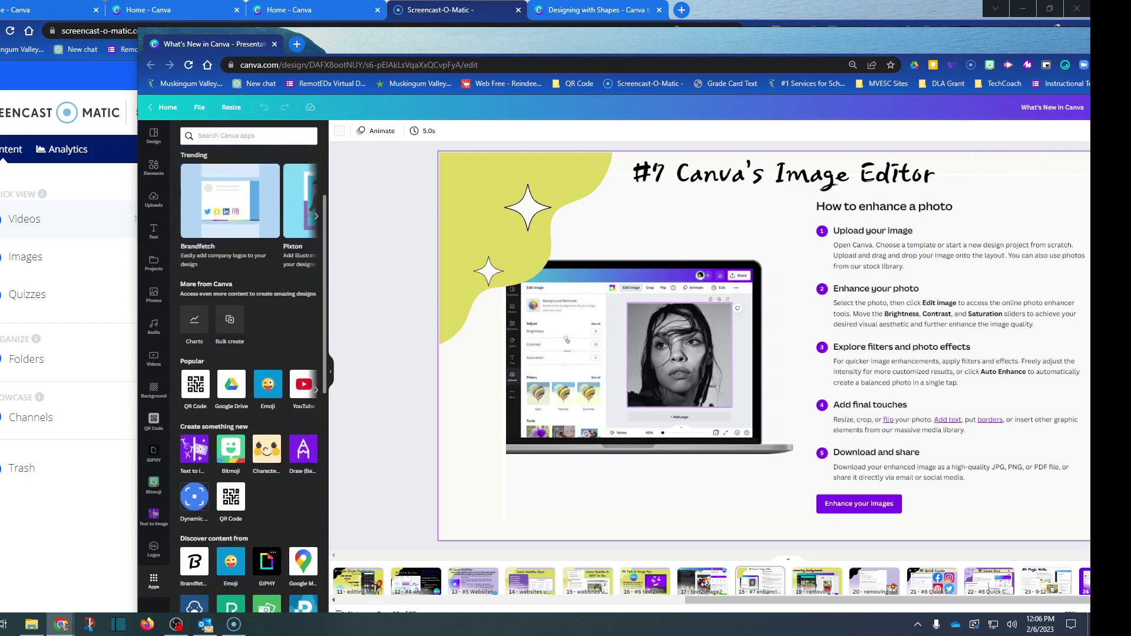
scroll(254, 365, "up", 1)
scroll(253, 365, "down", 3)
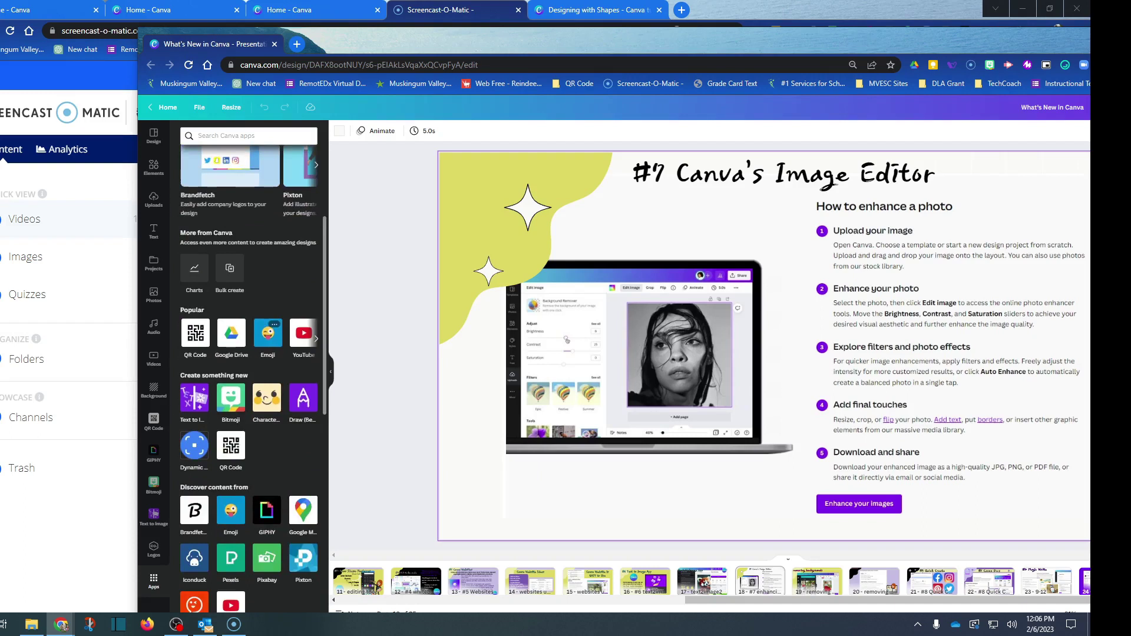
scroll(253, 377, "down", 1)
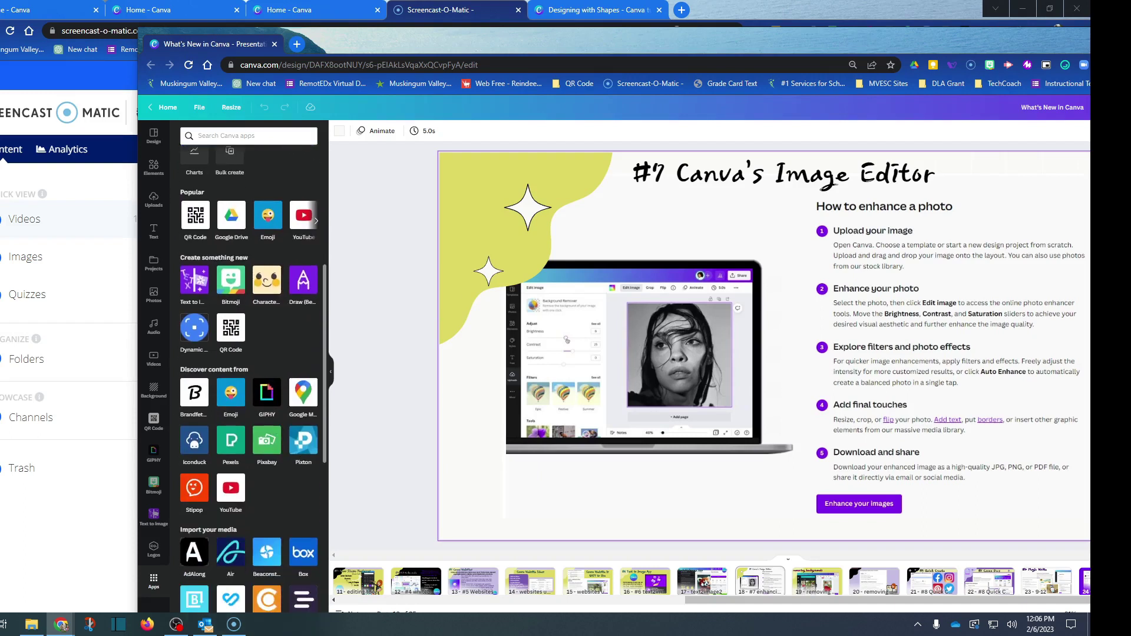
scroll(253, 376, "down", 2)
scroll(254, 377, "up", 2)
scroll(267, 389, "up", 2)
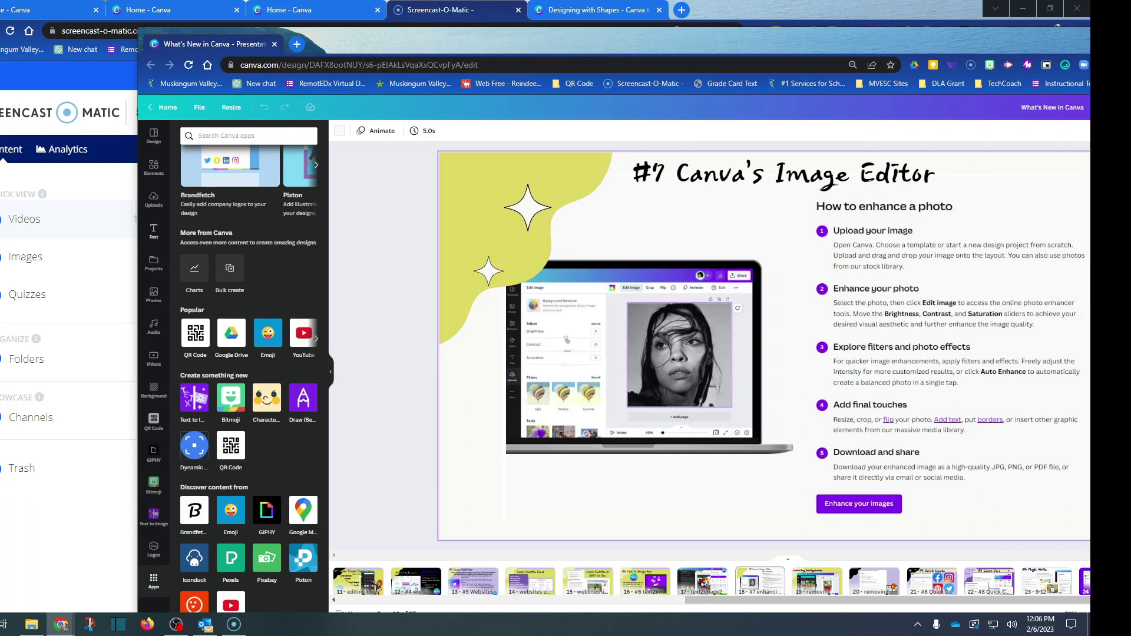
scroll(249, 377, "up", 3)
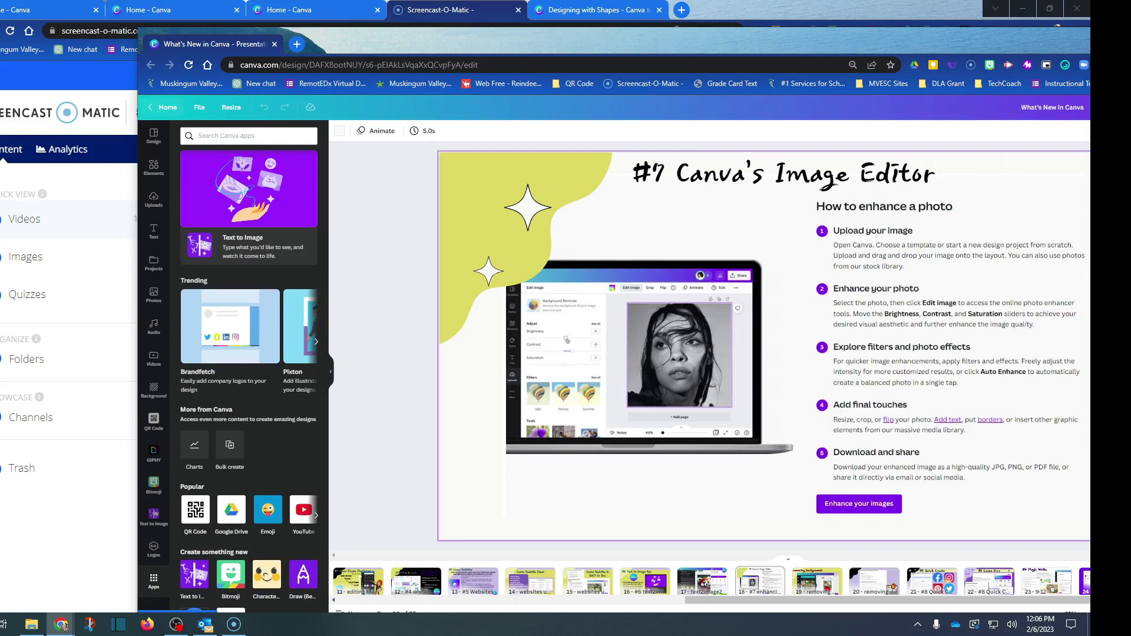
Return to the home page and open the blank untitled Instagram Post from the recent designs
left_click(163, 107)
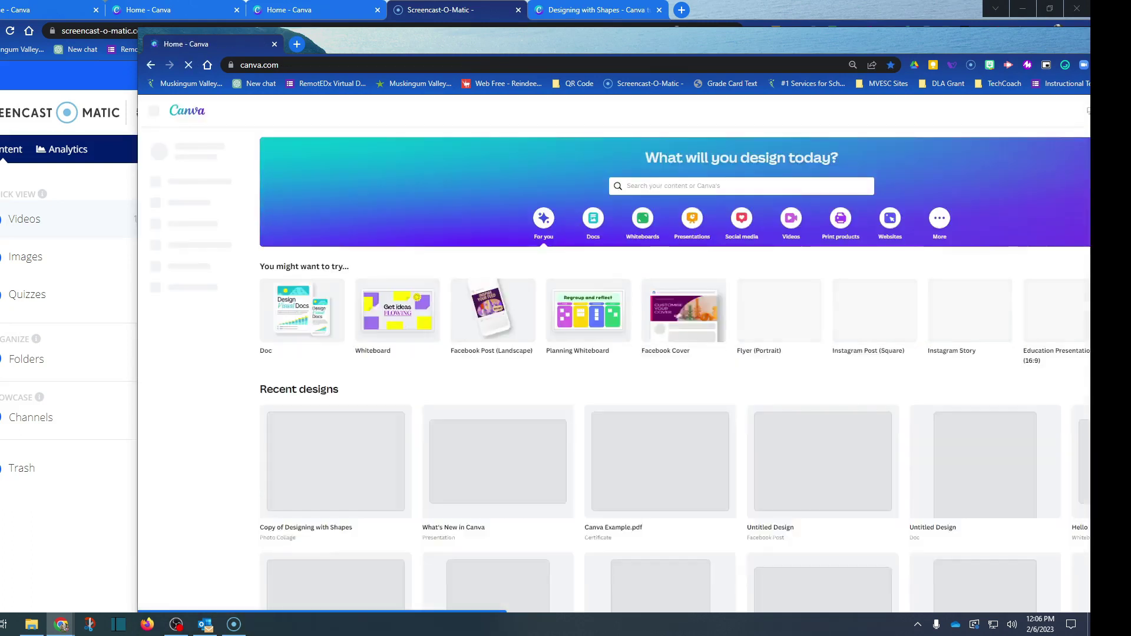
scroll(497, 359, "down", 4)
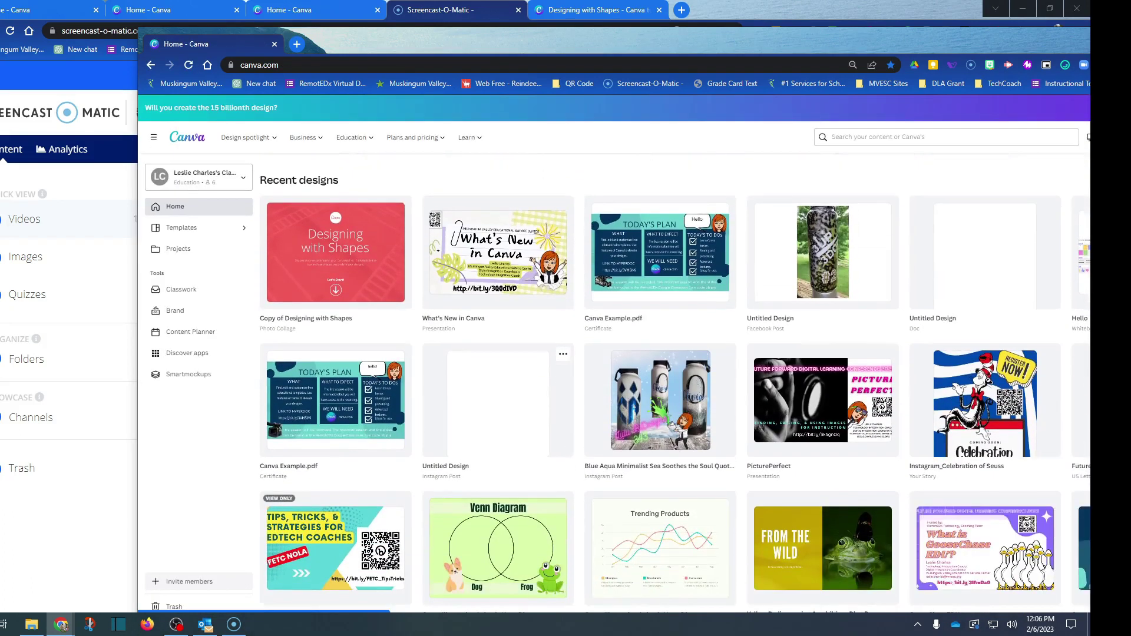
left_click(498, 386)
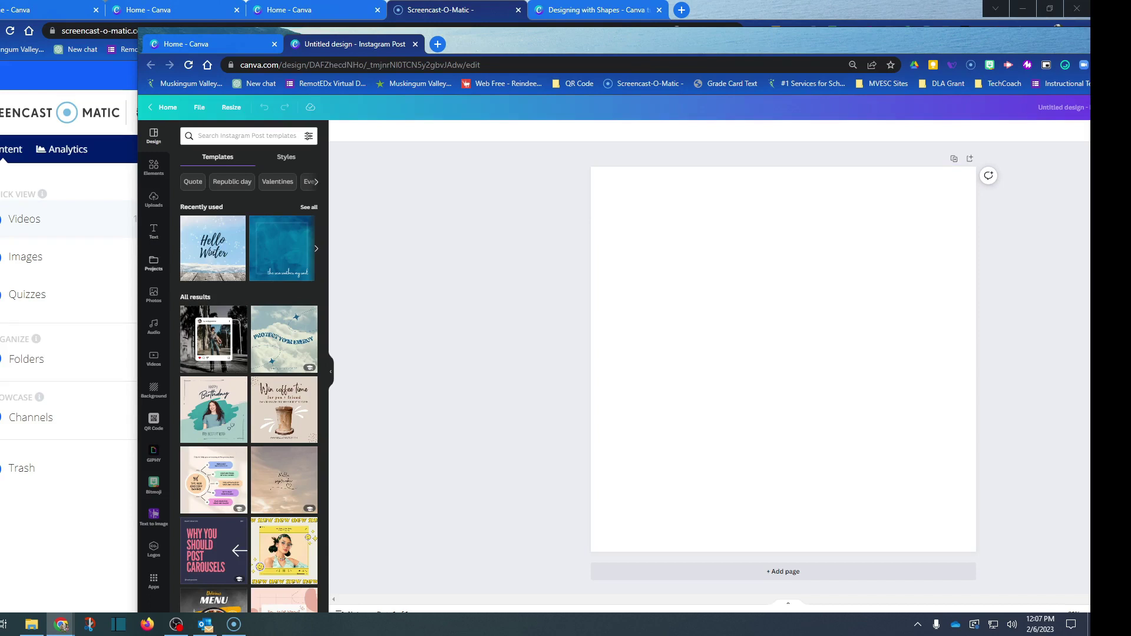
Generate Text to Image pictures from the prompt "little girl, blonde hair, pigtail, blowing bubbles"
left_click(153, 515)
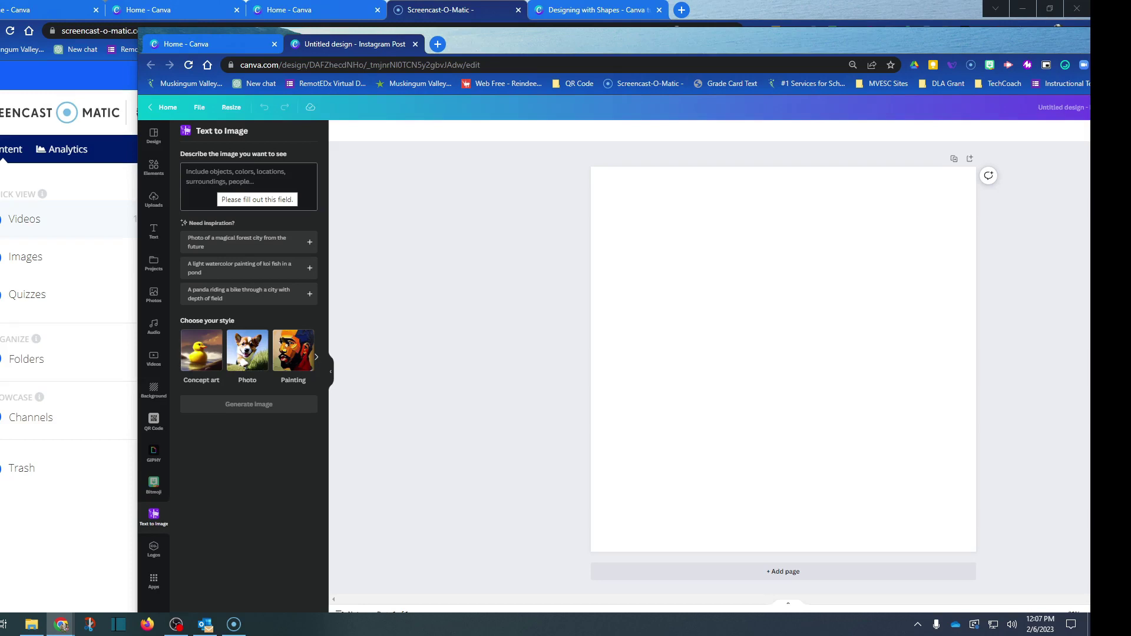
left_click(187, 171)
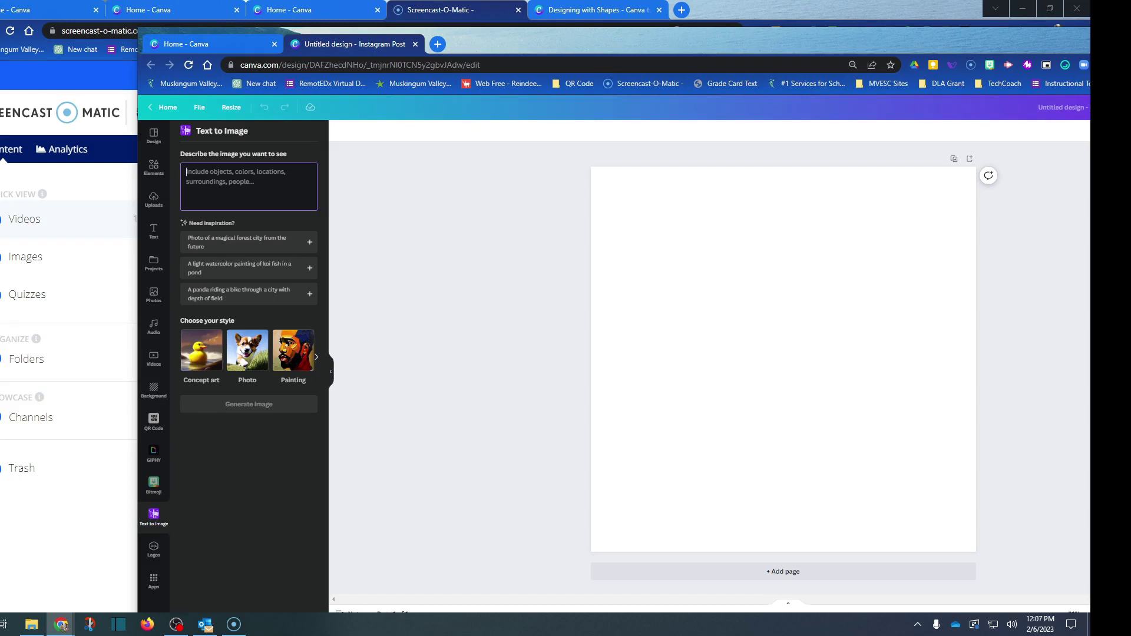
type("Iitte")
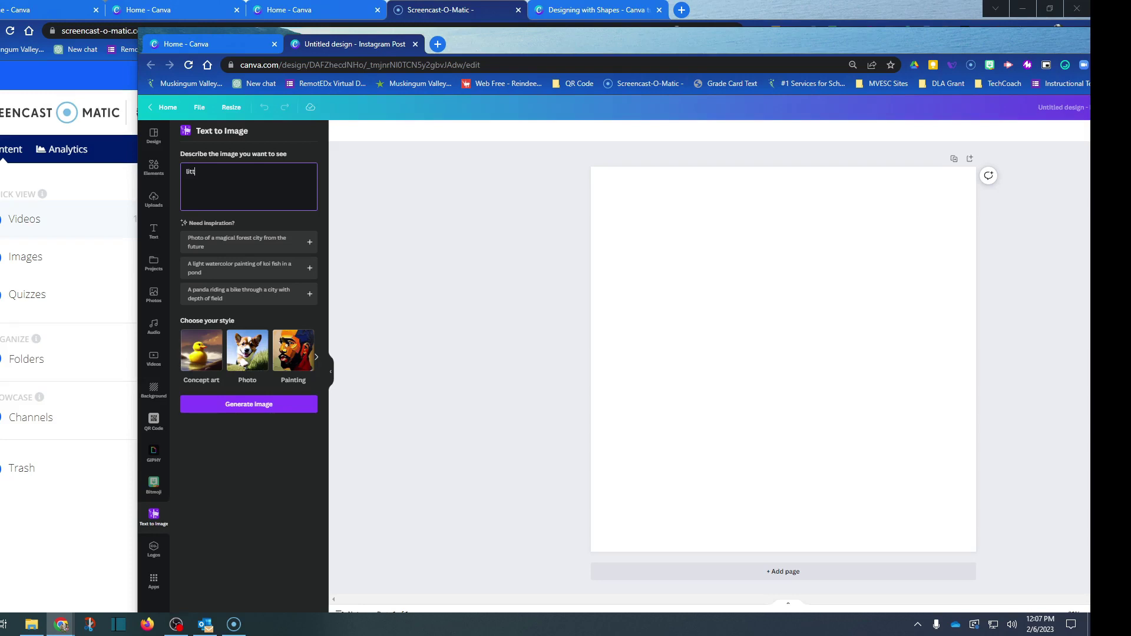
type("le girl, blonde hair, pigtail, blowing bubbles")
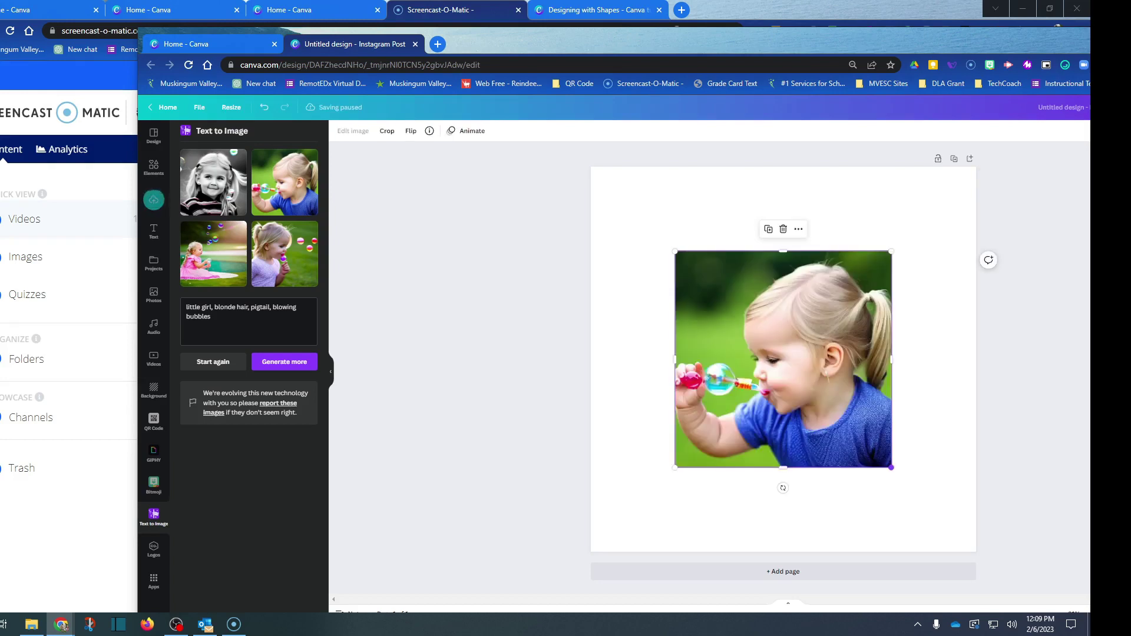
Resize the generated picture of the girl in blue and place it in the page's upper-left corner
left_click_drag(891, 467, 922, 497)
left_click_drag(798, 373, 732, 306)
left_click_drag(853, 426, 808, 380)
left_click(819, 394)
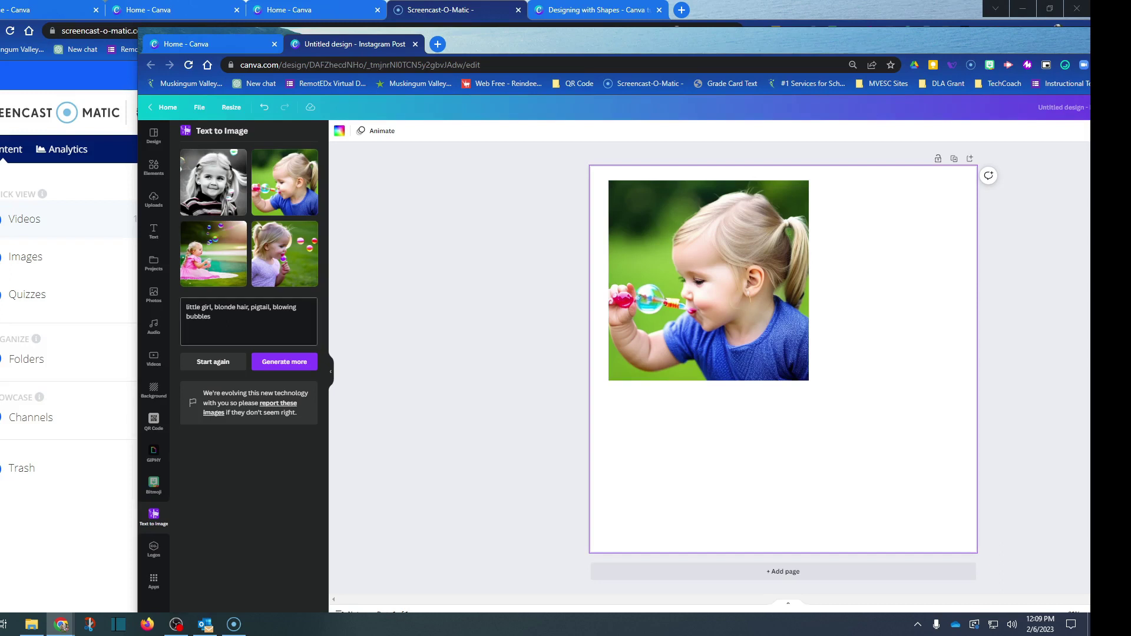
Generate more pictures from the same prompt and place the girl in the pink dress, reduced, in the page's lower-right corner
left_click(285, 361)
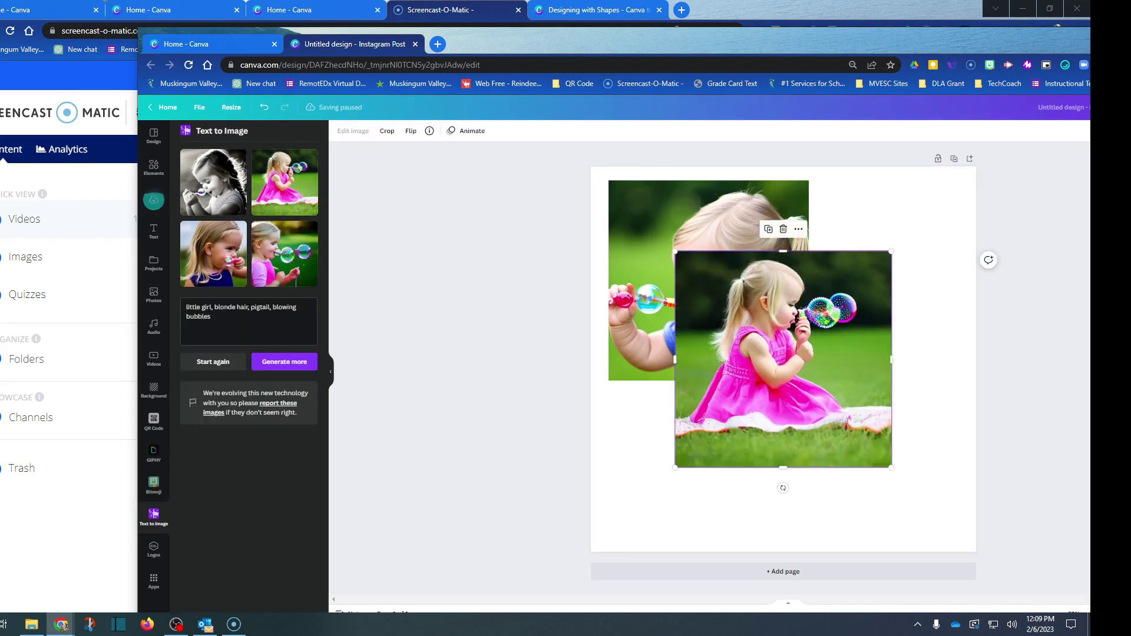
left_click_drag(891, 467, 942, 518)
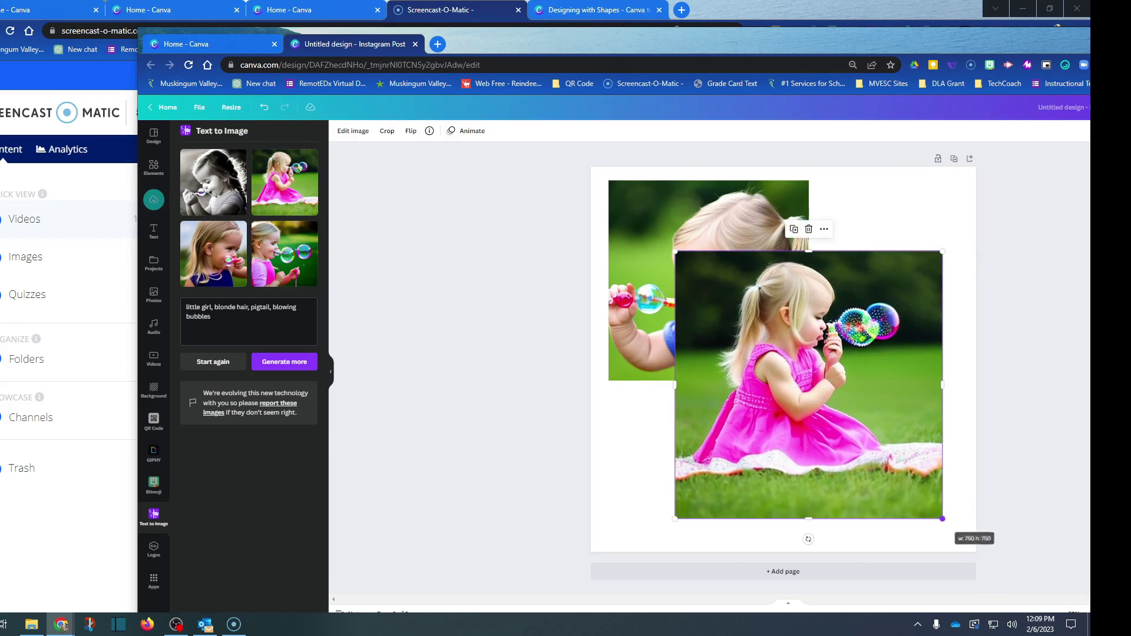
left_click_drag(809, 384, 794, 373)
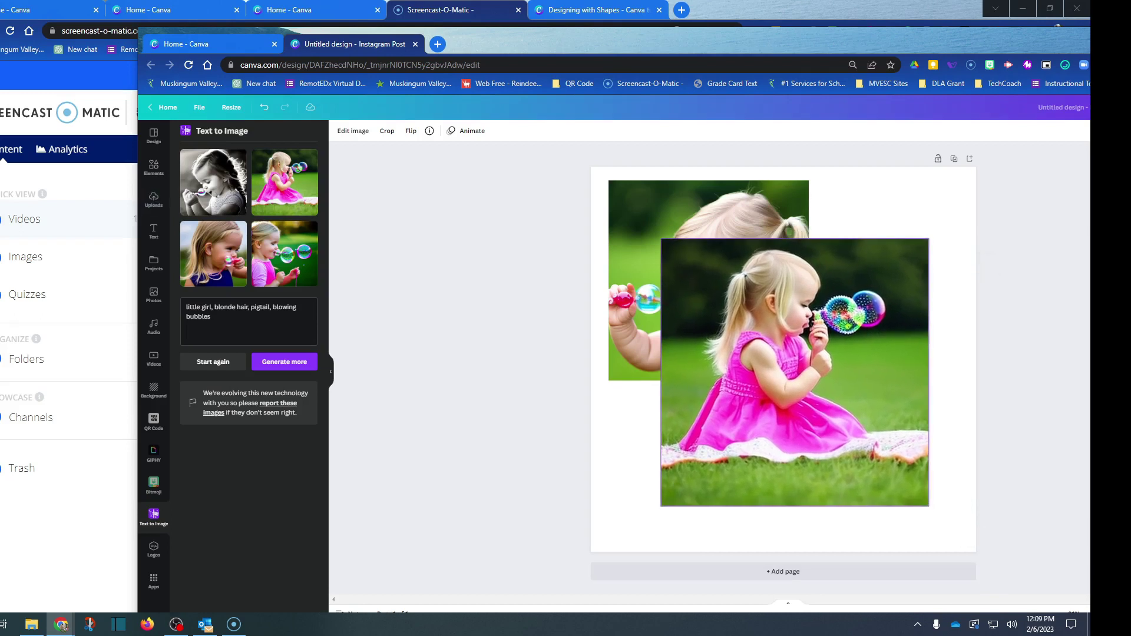
left_click_drag(661, 239, 758, 337)
left_click(678, 471)
left_click_drag(843, 421, 851, 443)
left_click(677, 471)
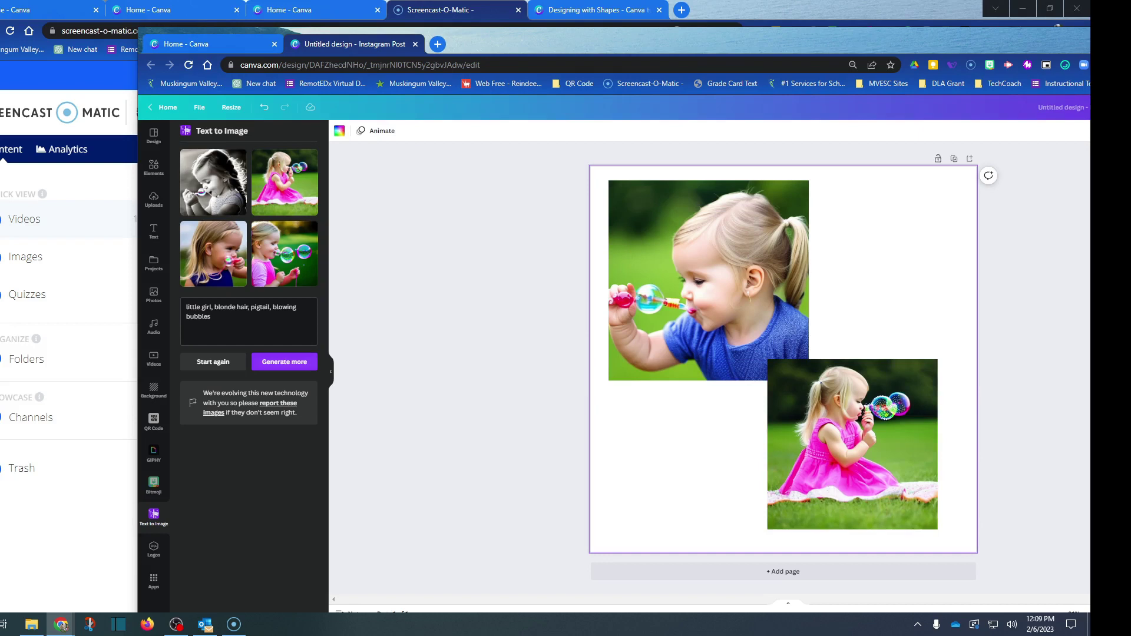
Generate new images from the suggested prompt "A panda riding a bike through a city with depth of field" and add one to the page
left_click(212, 361)
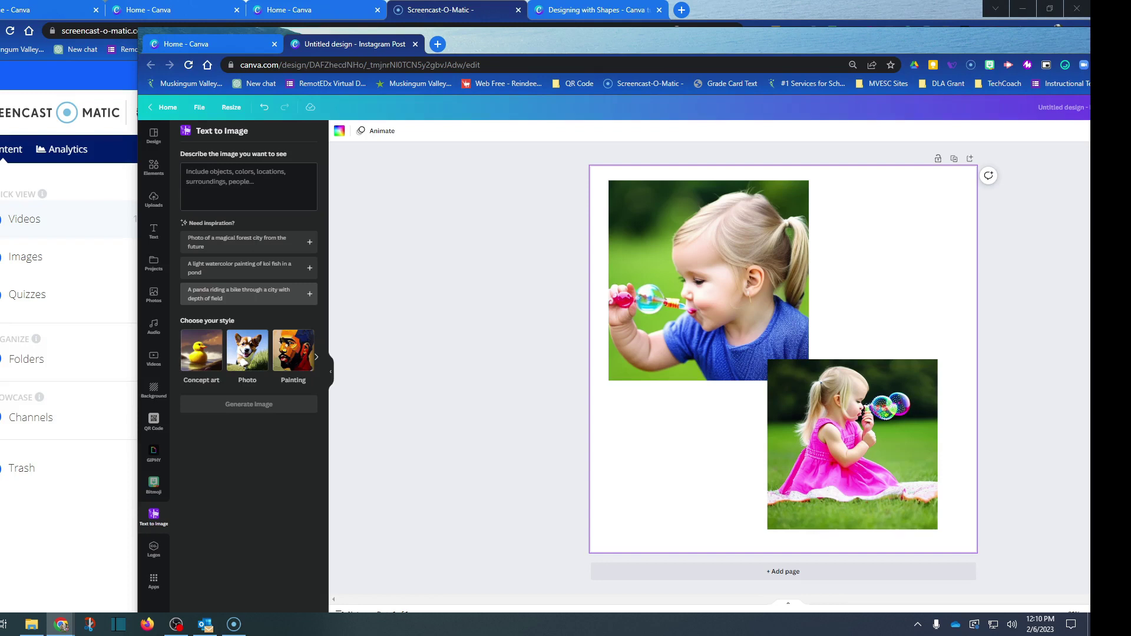
left_click(309, 294)
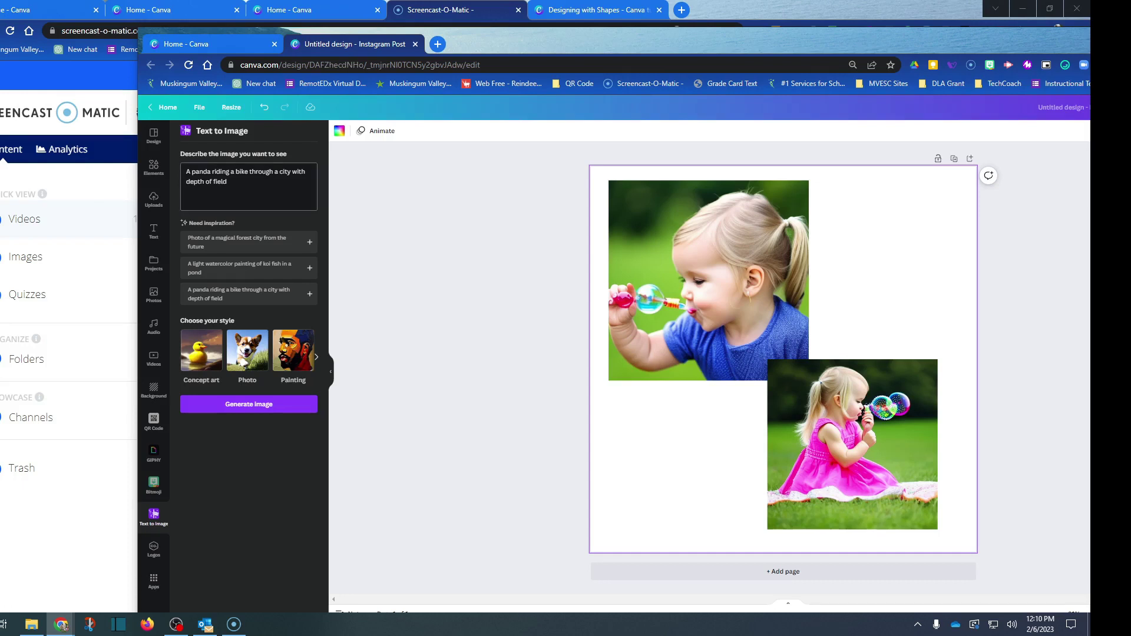
left_click(248, 404)
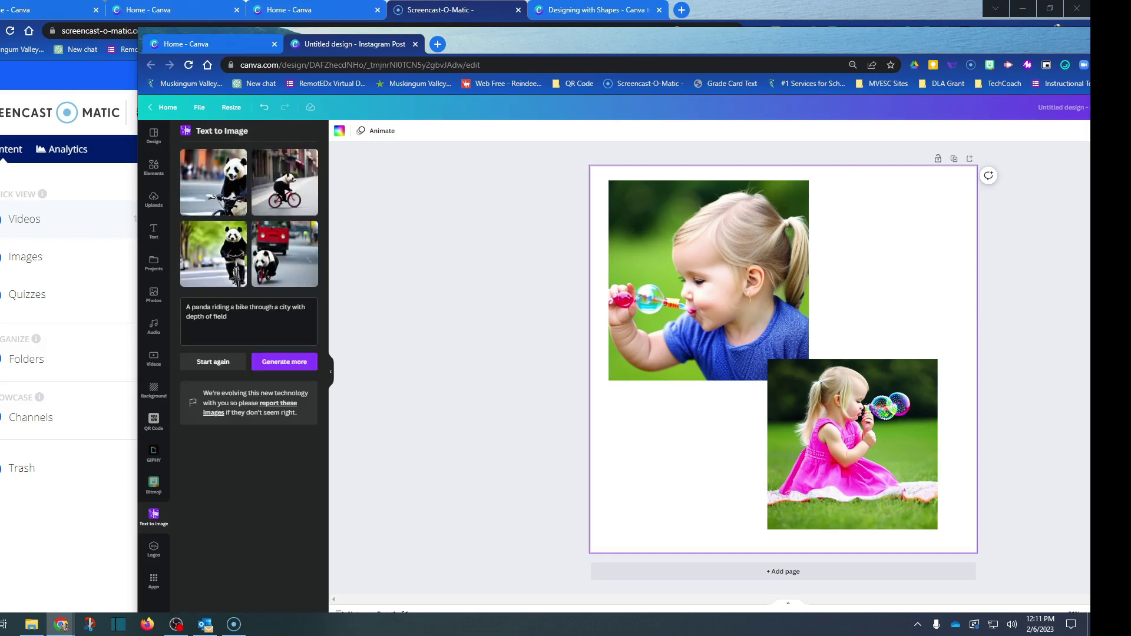
left_click(213, 253)
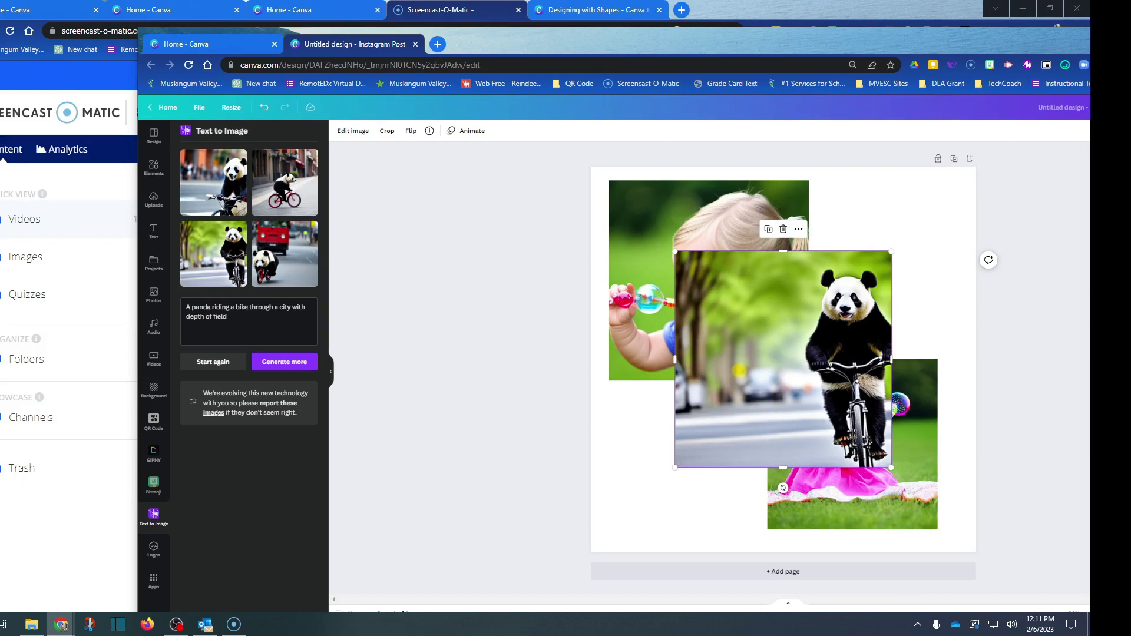
Generate more panda images, add a front-facing one, reduce it at the page's lower left, and reposition both pandas
left_click(283, 361)
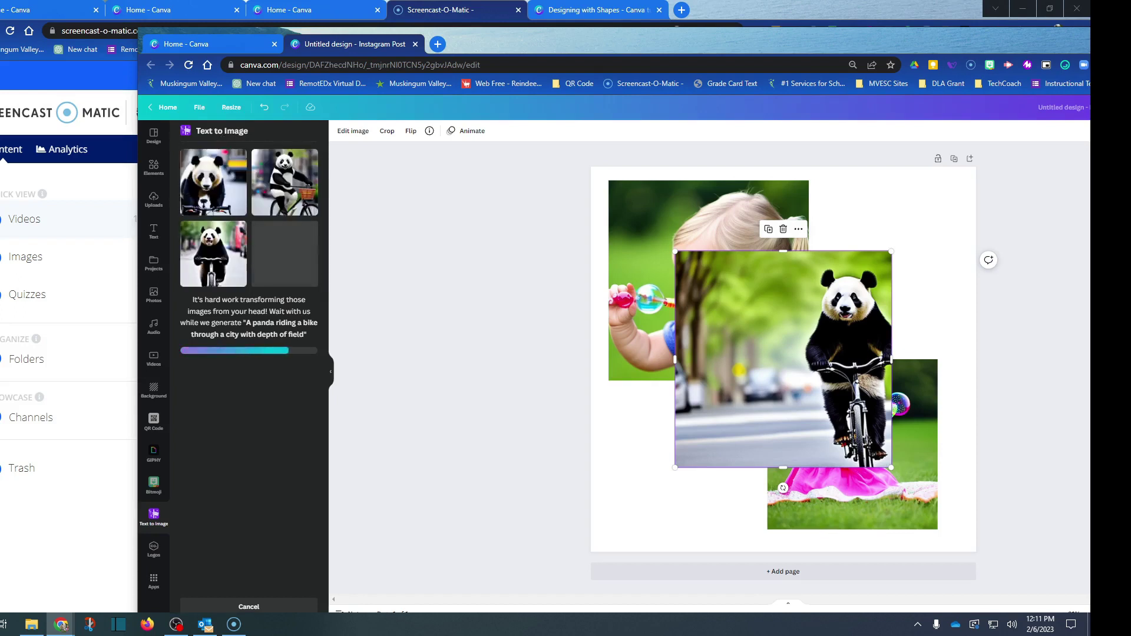
left_click(213, 254)
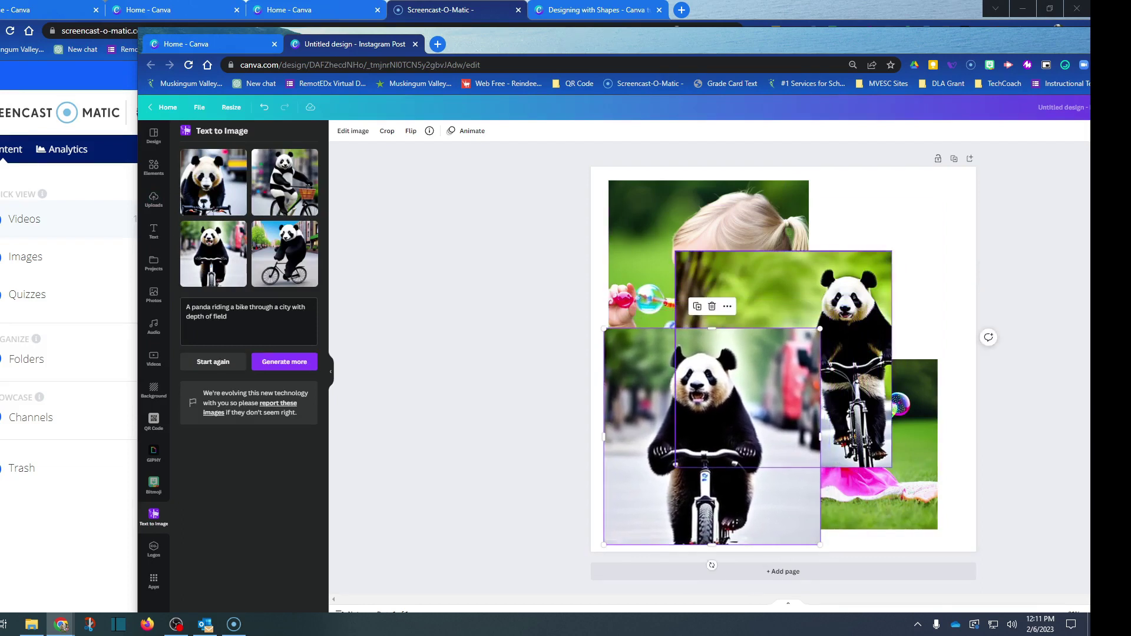
left_click_drag(820, 328, 766, 381)
left_click_drag(683, 359, 743, 340)
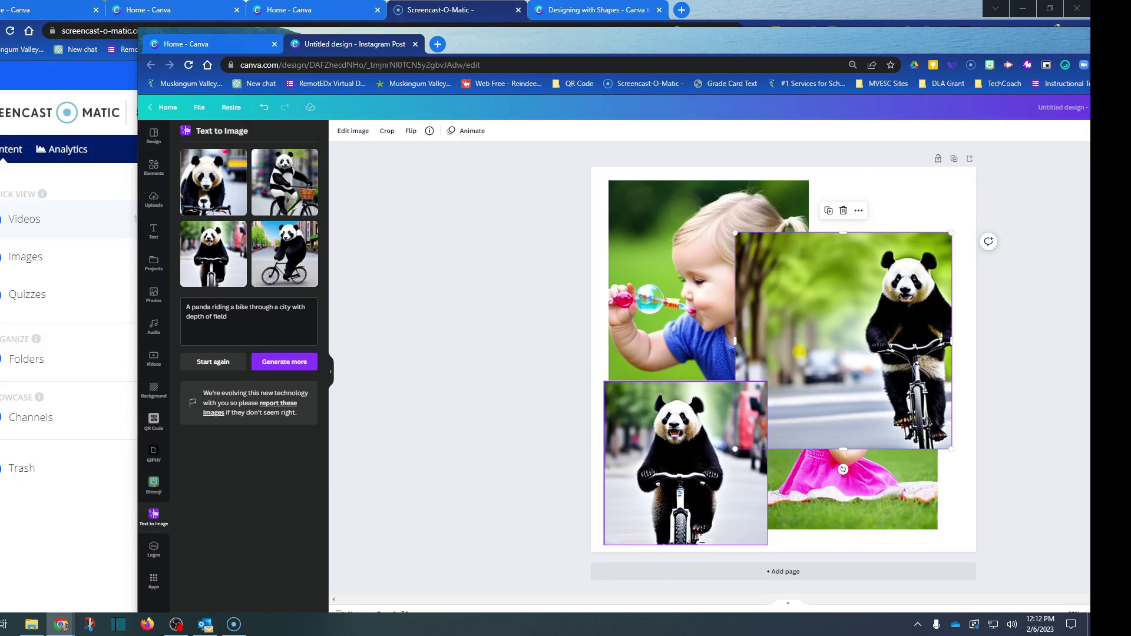
left_click_drag(684, 412, 711, 361)
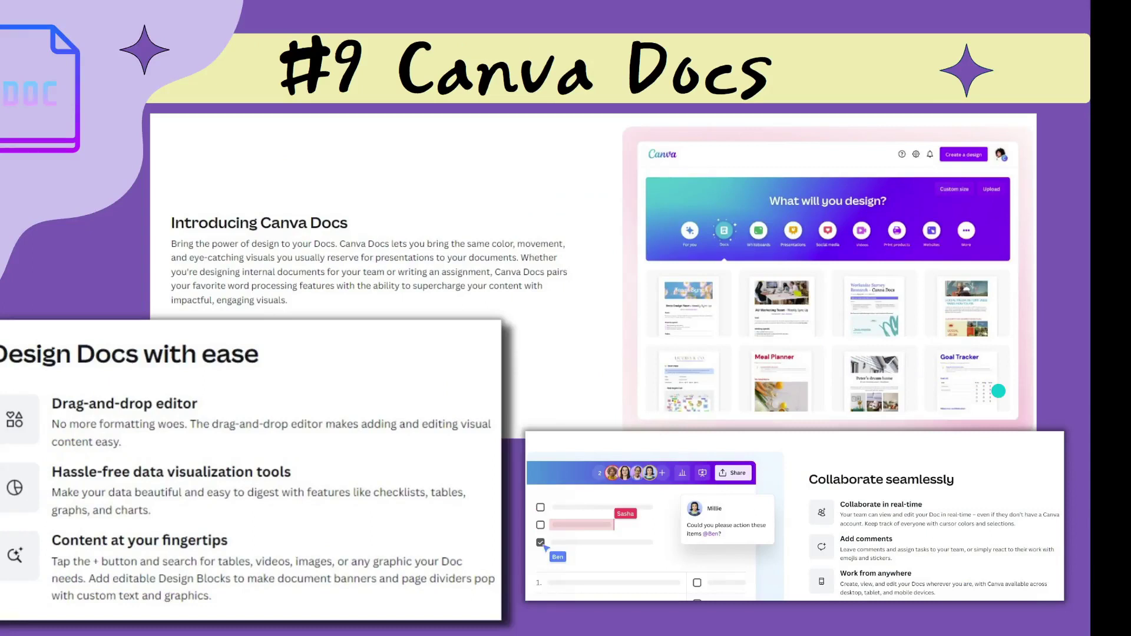
Exit the full-screen presentation at the Canva Docs slide and return to the home page to browse the recent designs
key("Escape")
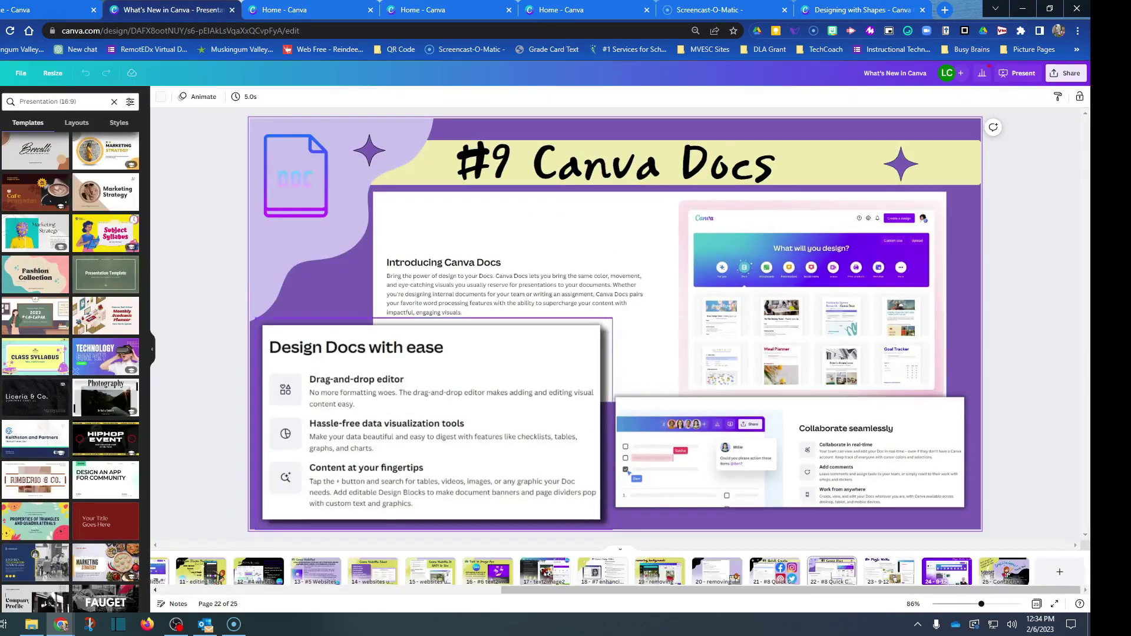
left_click(2, 73)
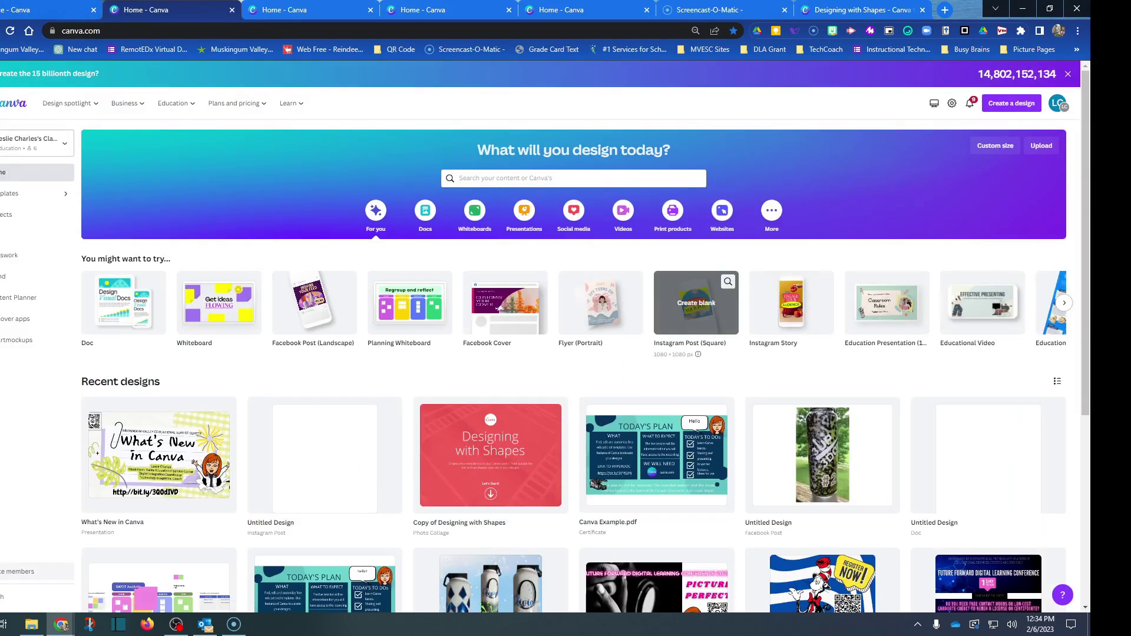
scroll(565, 342, "down", 1)
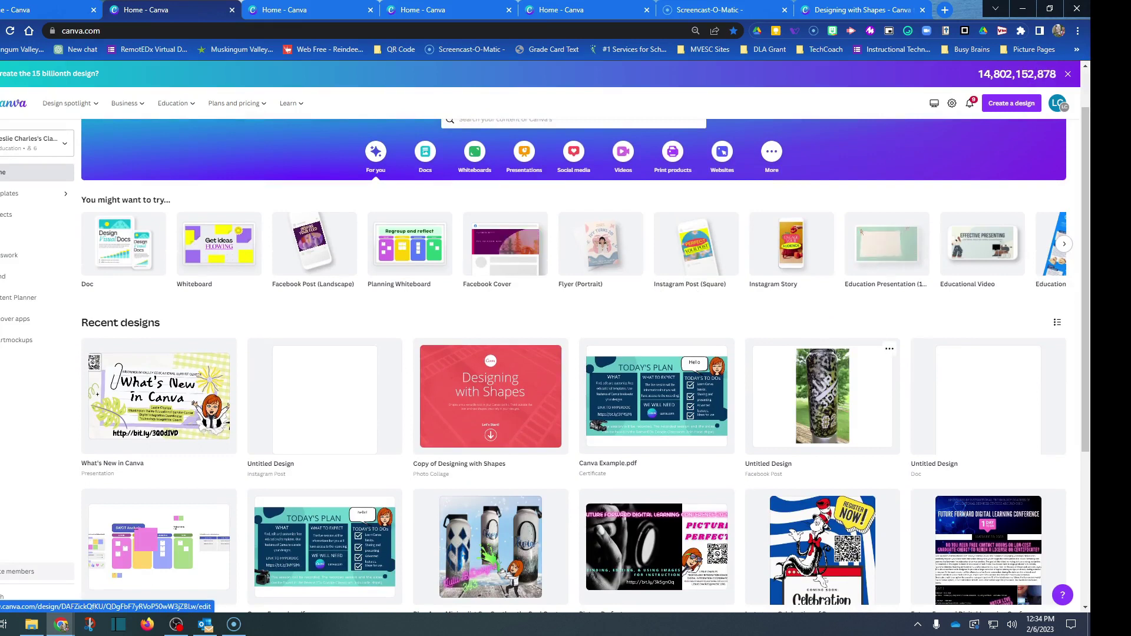
scroll(822, 291, "down", 2)
scroll(822, 353, "down", 5)
scroll(822, 354, "up", 6)
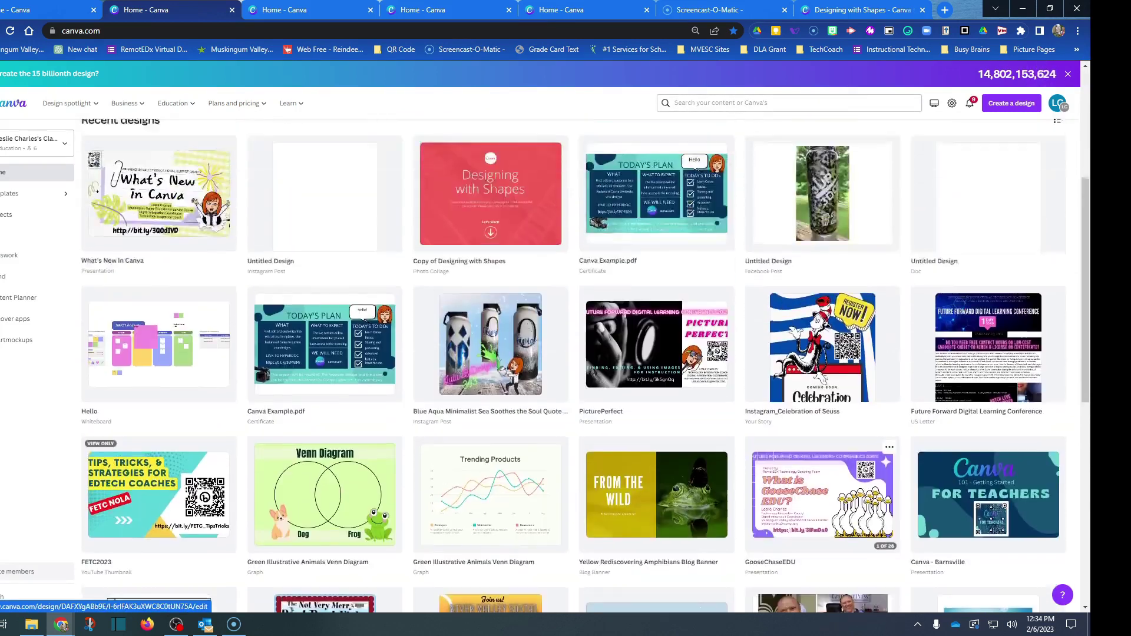
scroll(574, 353, "up", 1)
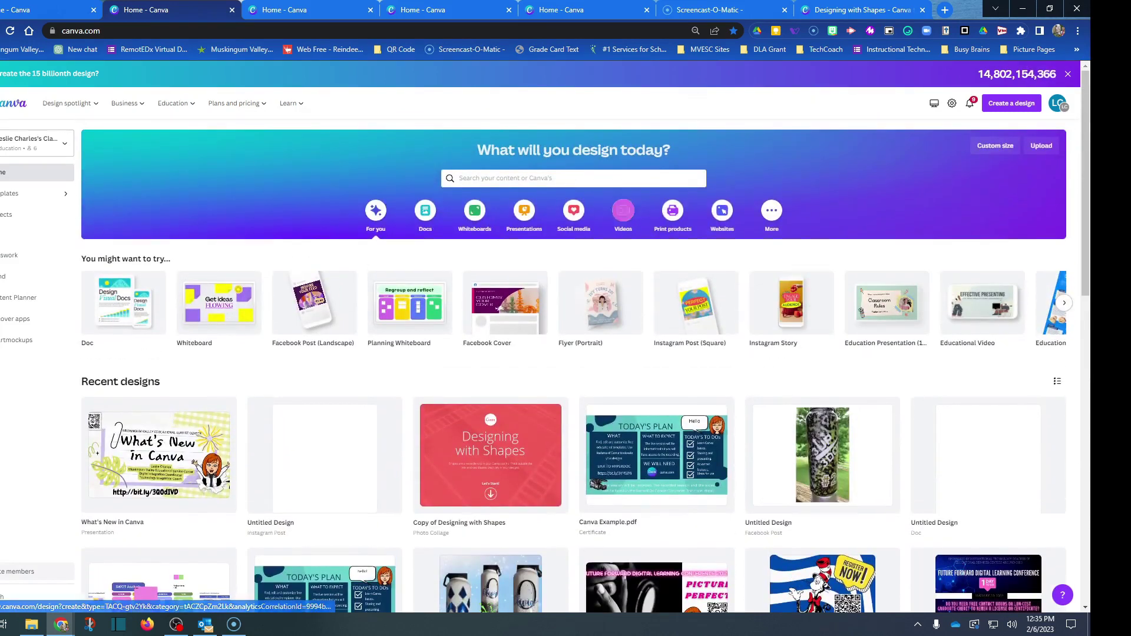
Start a Quick Create collection from the social media designs and select the Instagram Post format
left_click(573, 211)
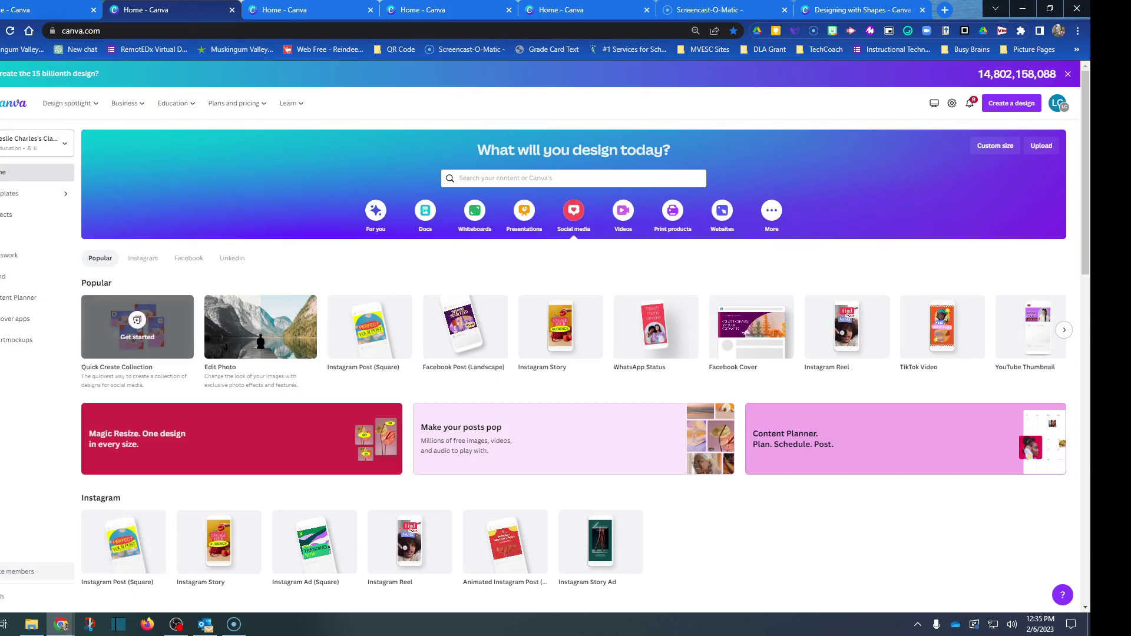
mouse_move(137, 326)
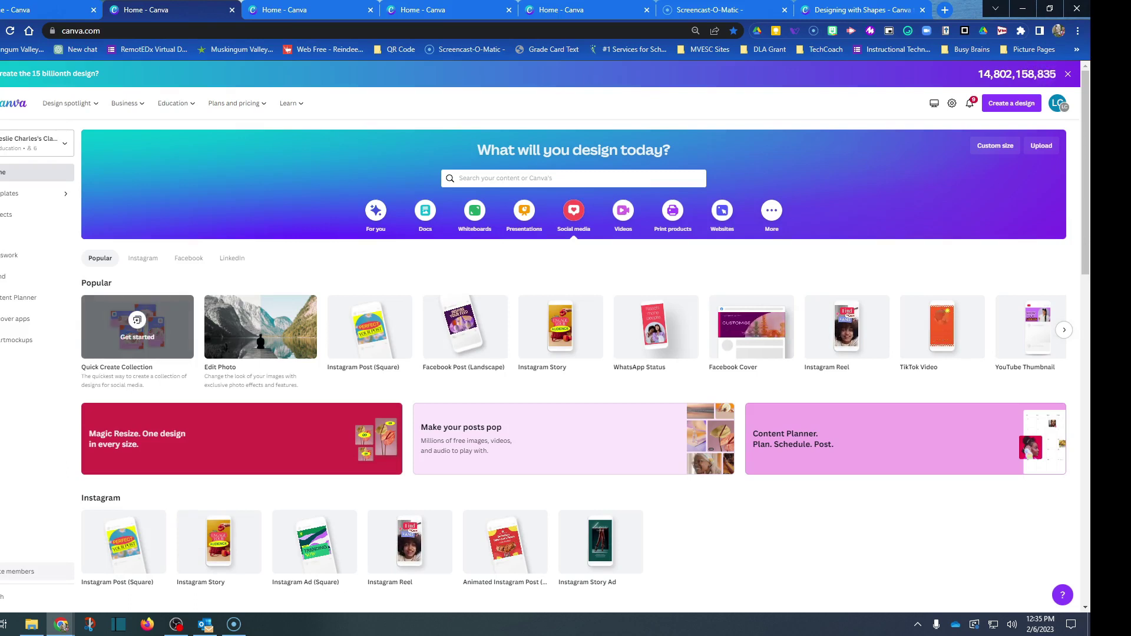
left_click(137, 333)
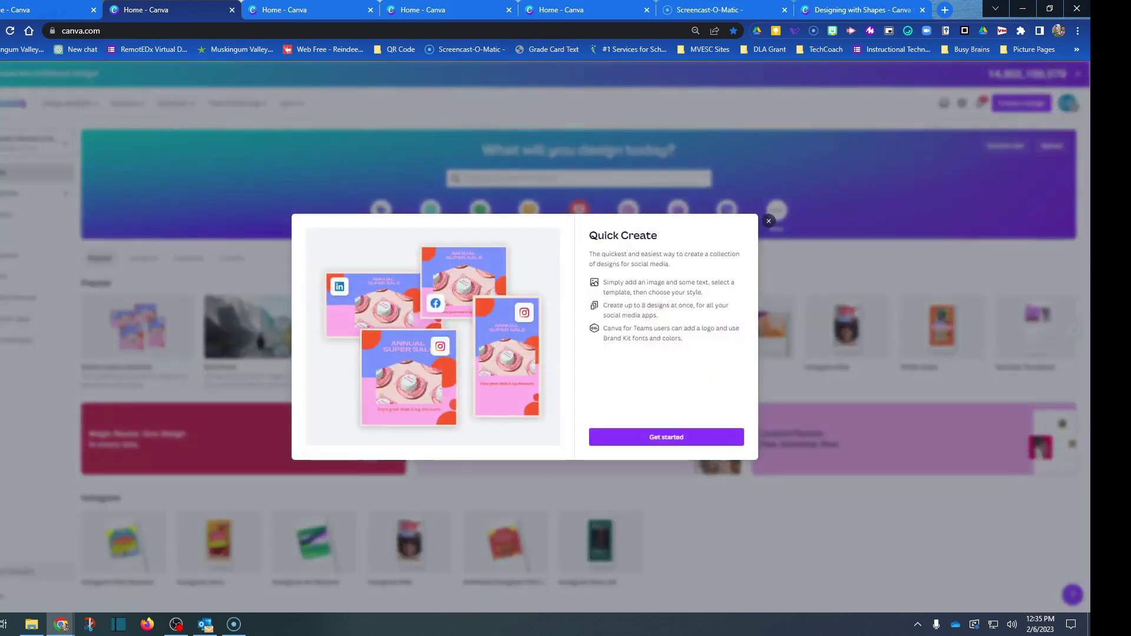
left_click(667, 437)
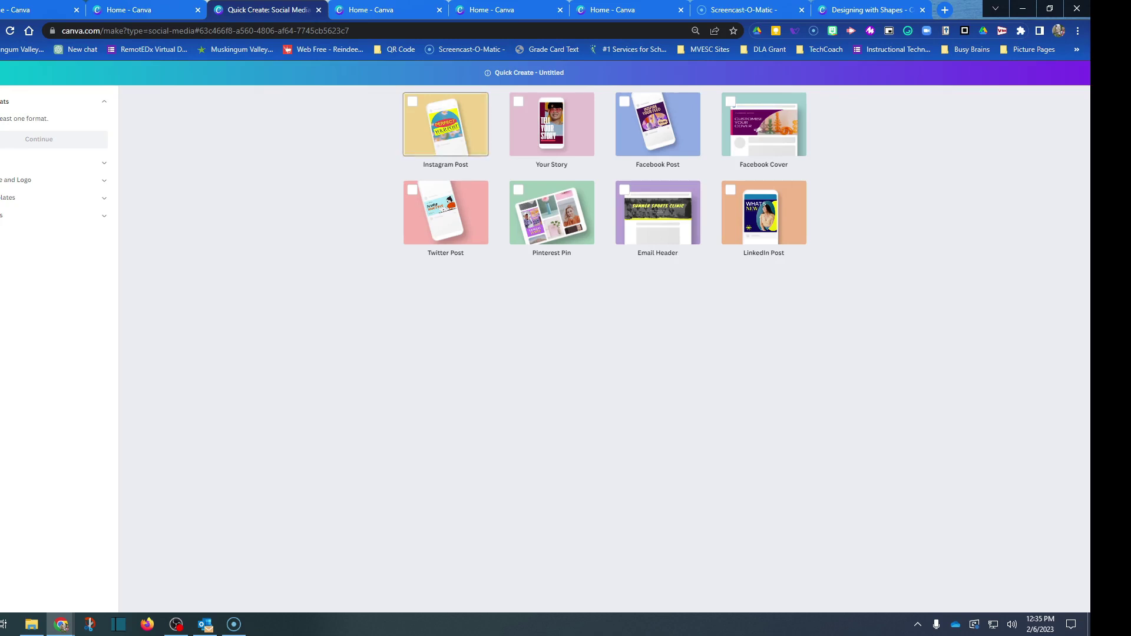
left_click(413, 101)
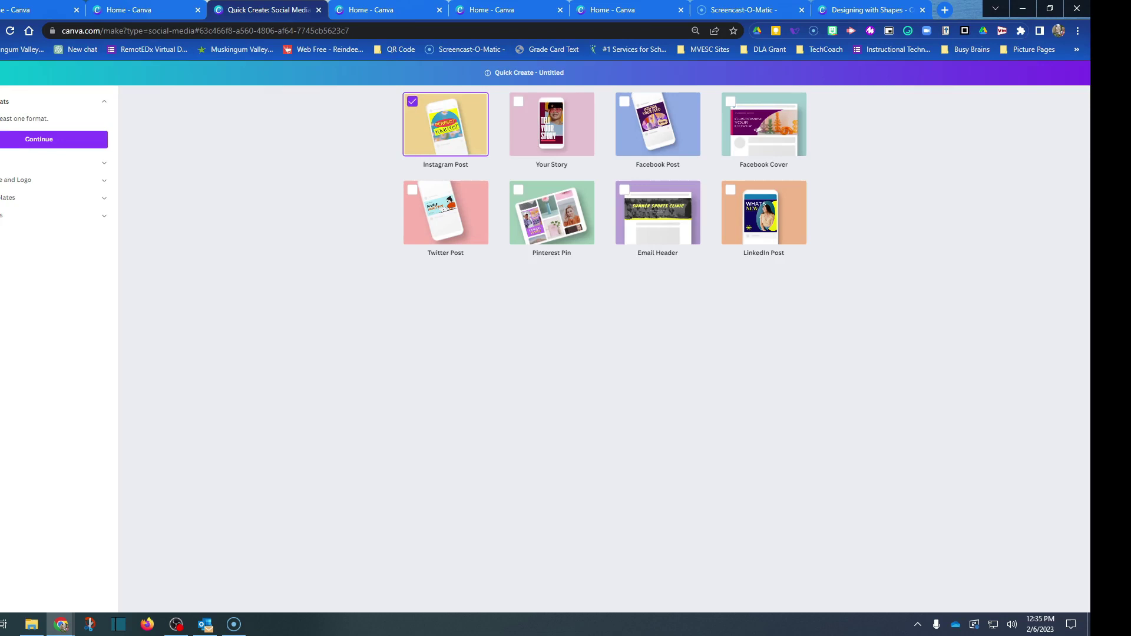
Add the Facebook Post, Twitter Post and Pinterest Pin formats to the collection and proceed to the text stage
left_click(624, 101)
left_click(412, 189)
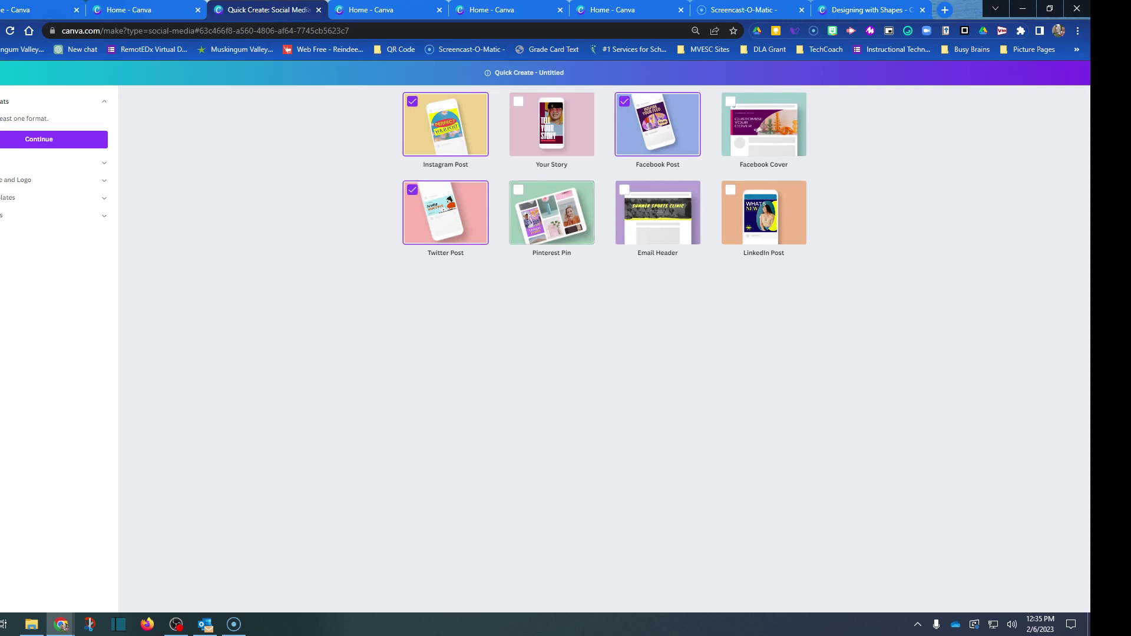
left_click(518, 190)
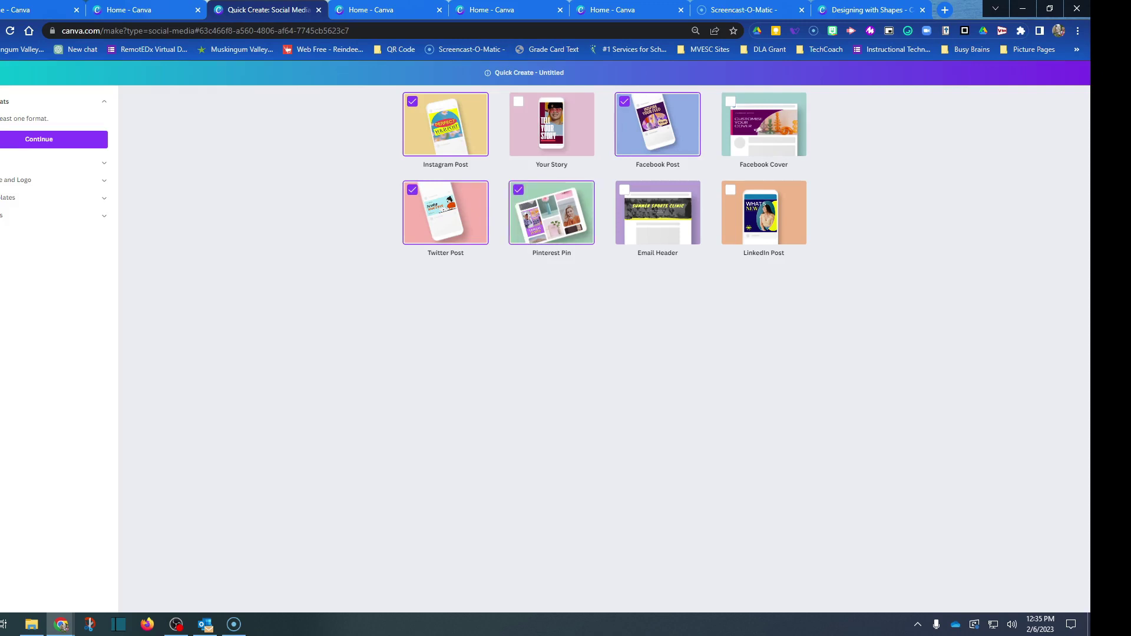
left_click(39, 139)
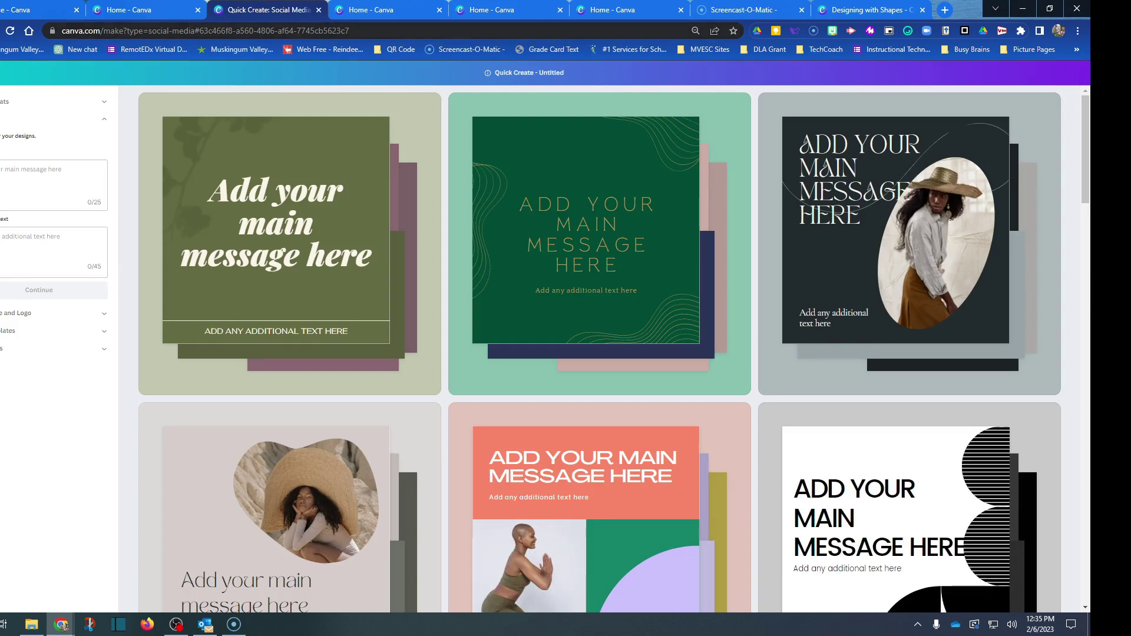
Move the Quick Create page into its own browser window and enter "Introducing Quick Create" as the main text
left_click_drag(240, 10, 391, 45)
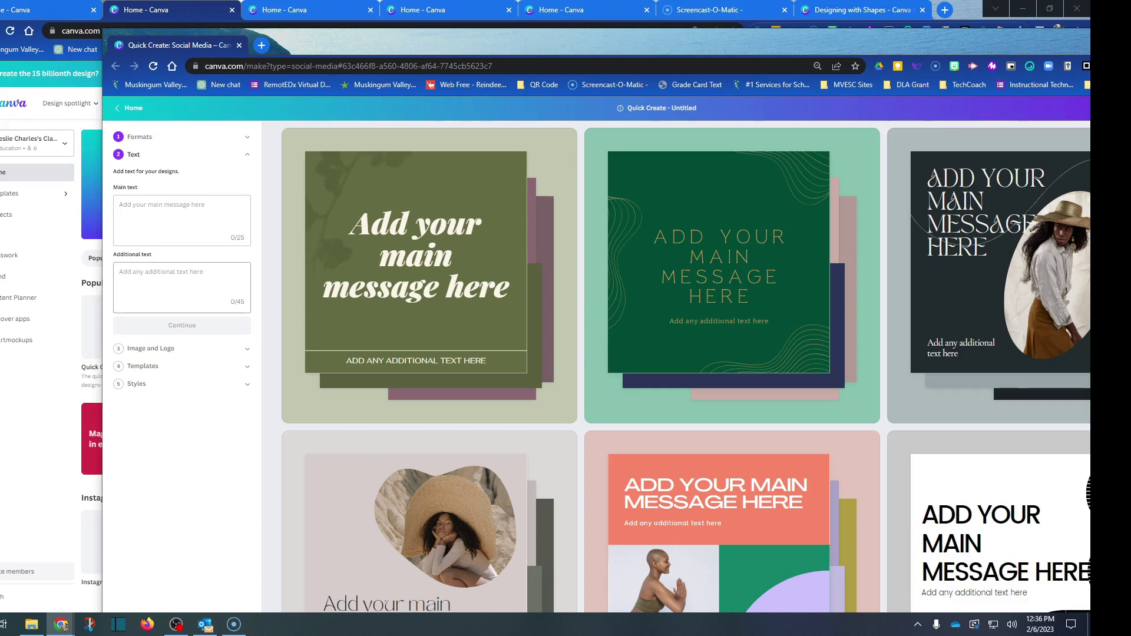
left_click(120, 204)
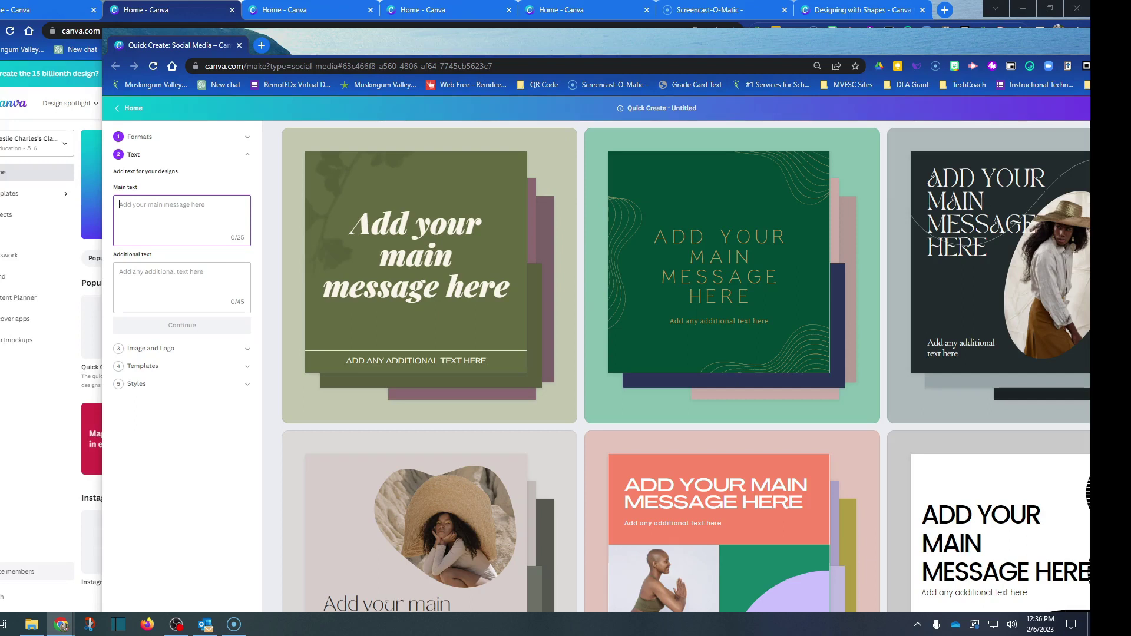
type("Intro")
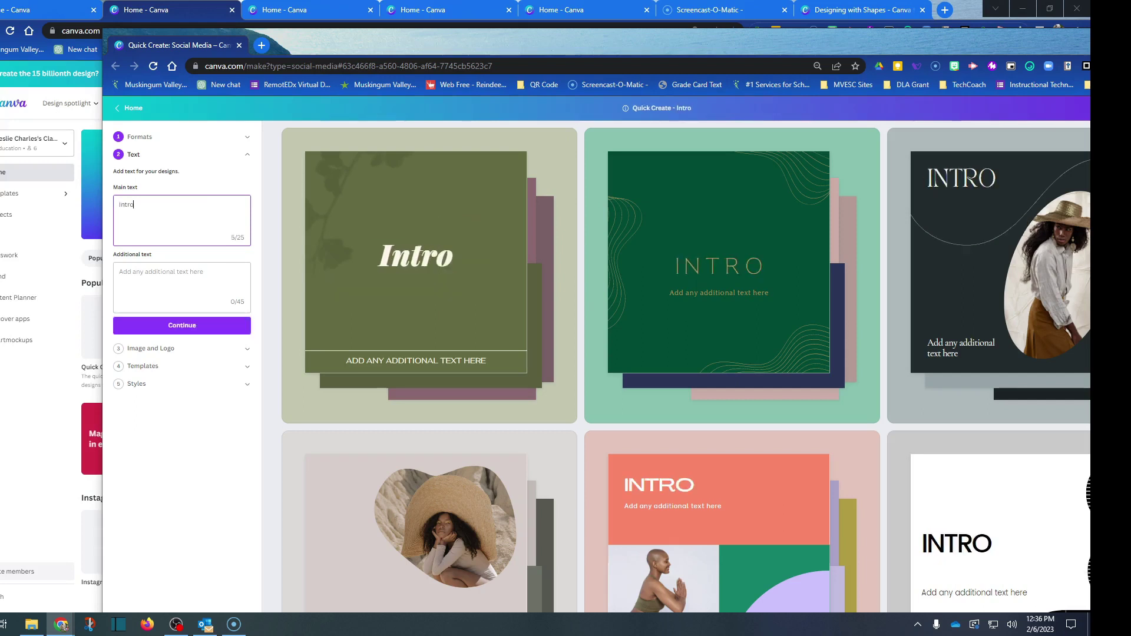
type("ducing ")
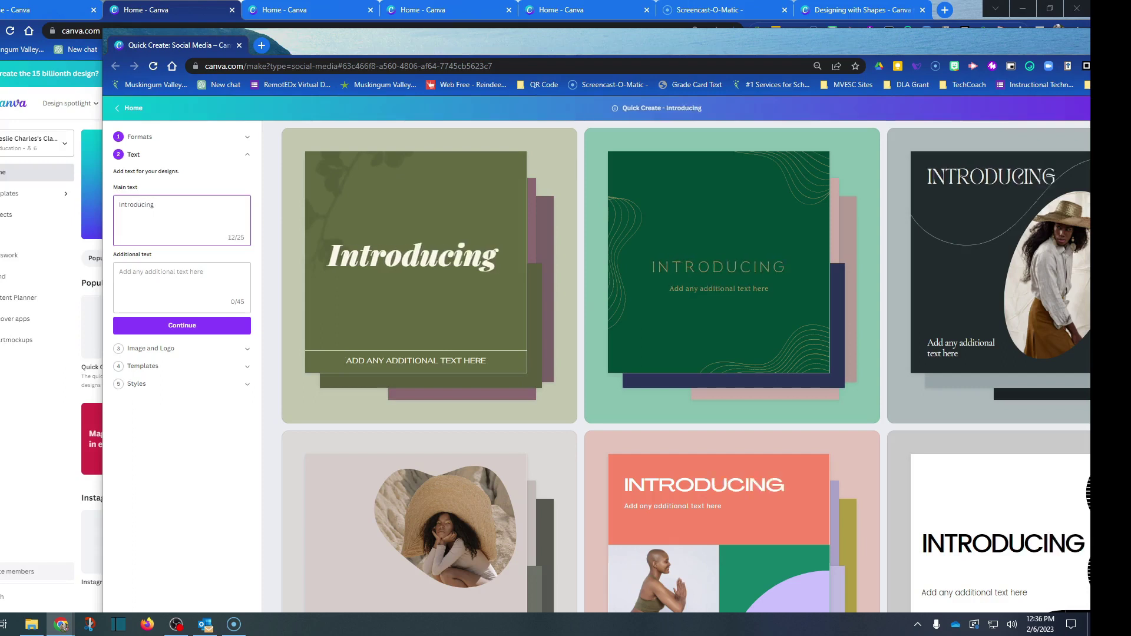
type("Quick")
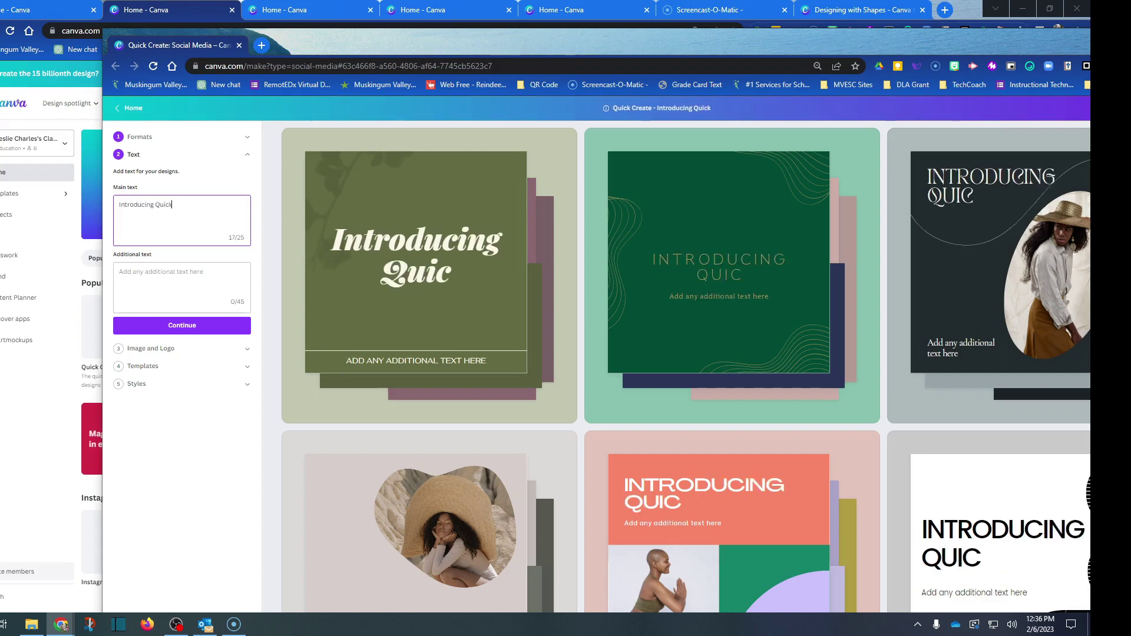
type(" Crea")
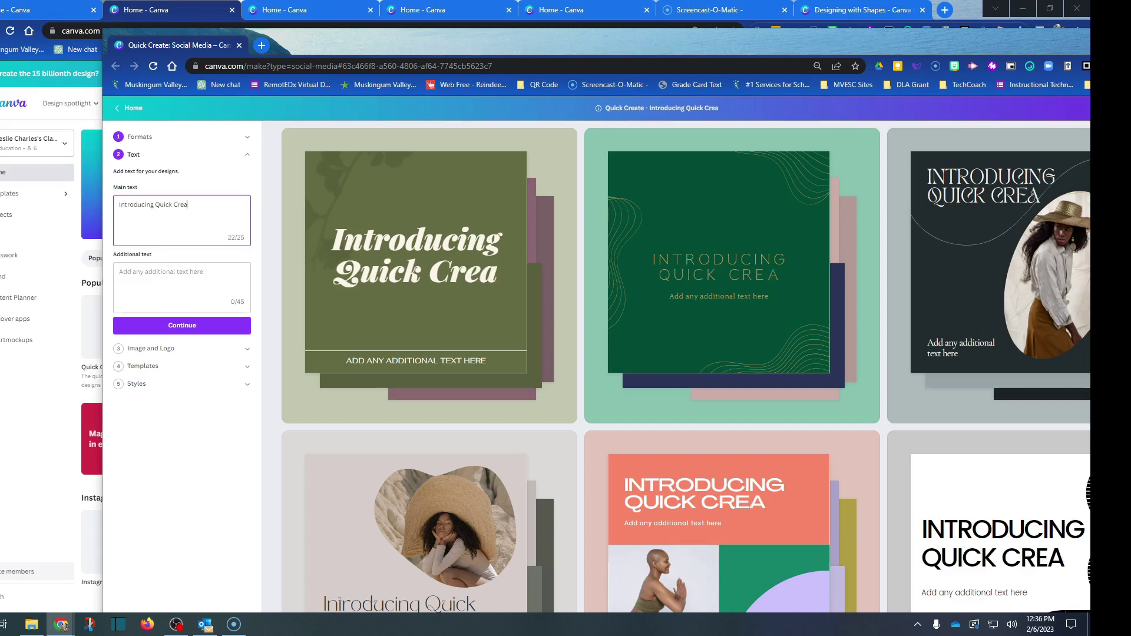
type("te")
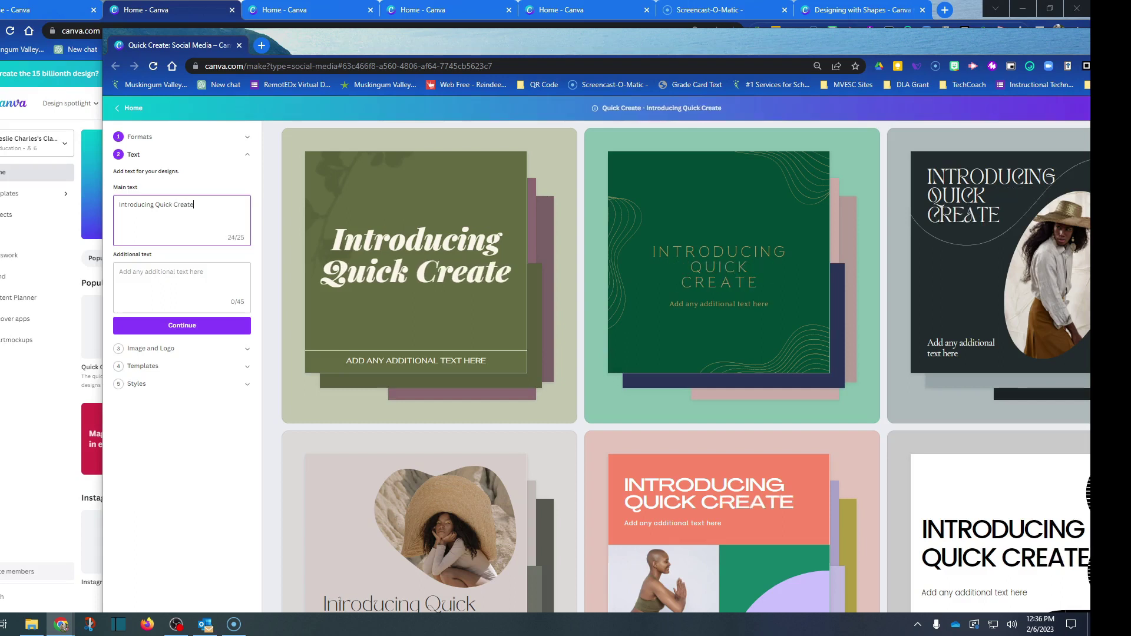
Enter "Check out this new feature that saves loads of time and effort wh" as the additional text
left_click(158, 275)
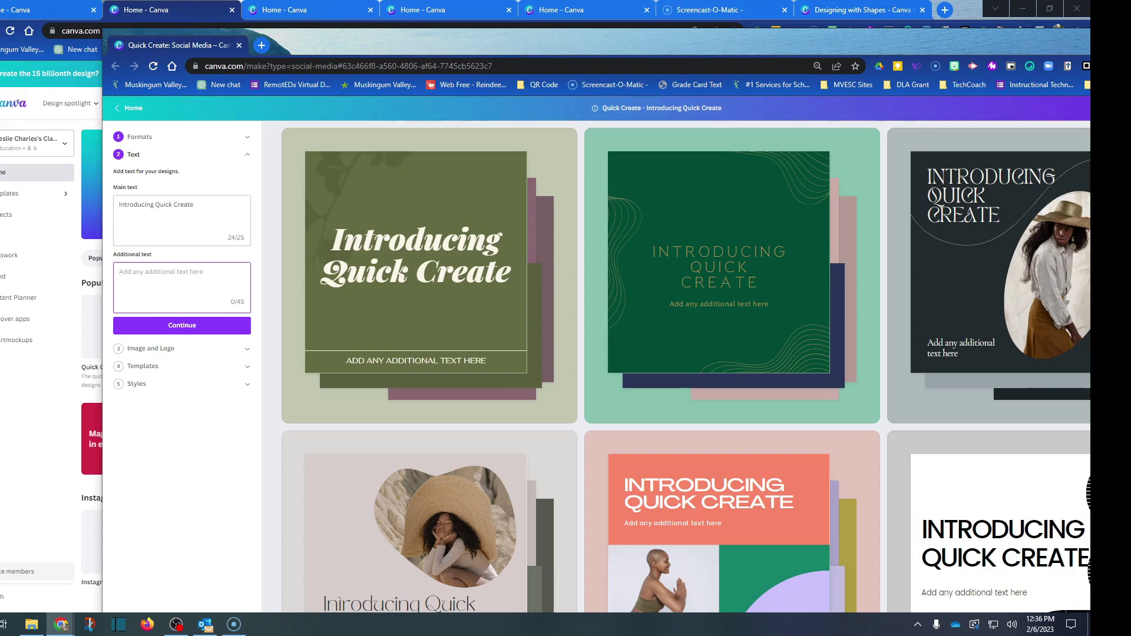
type("Check o")
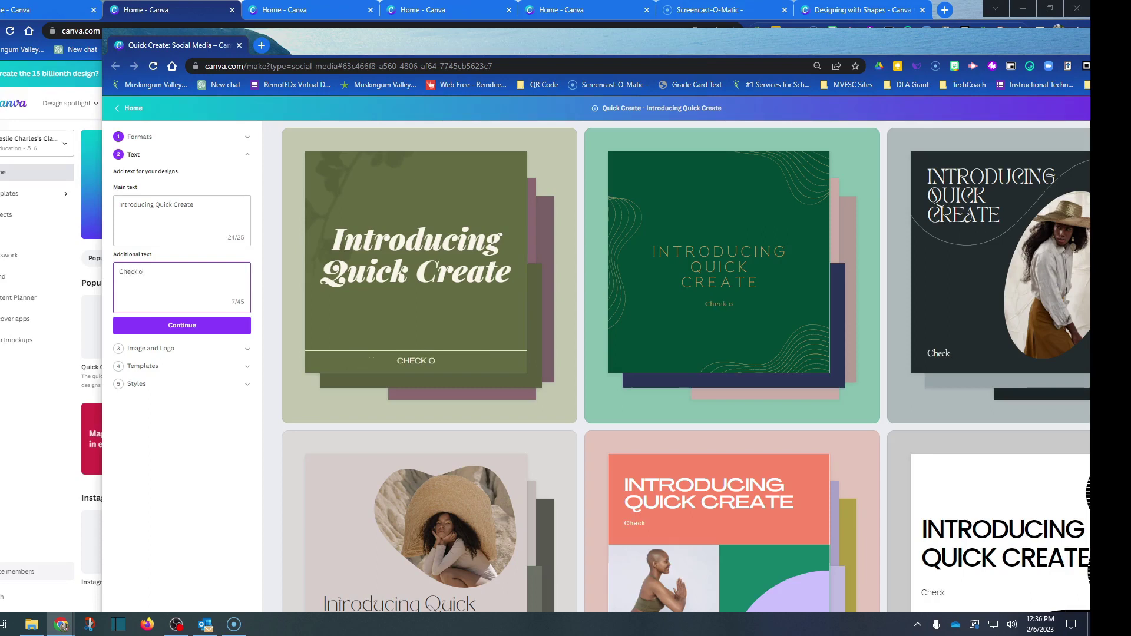
type("ut this n")
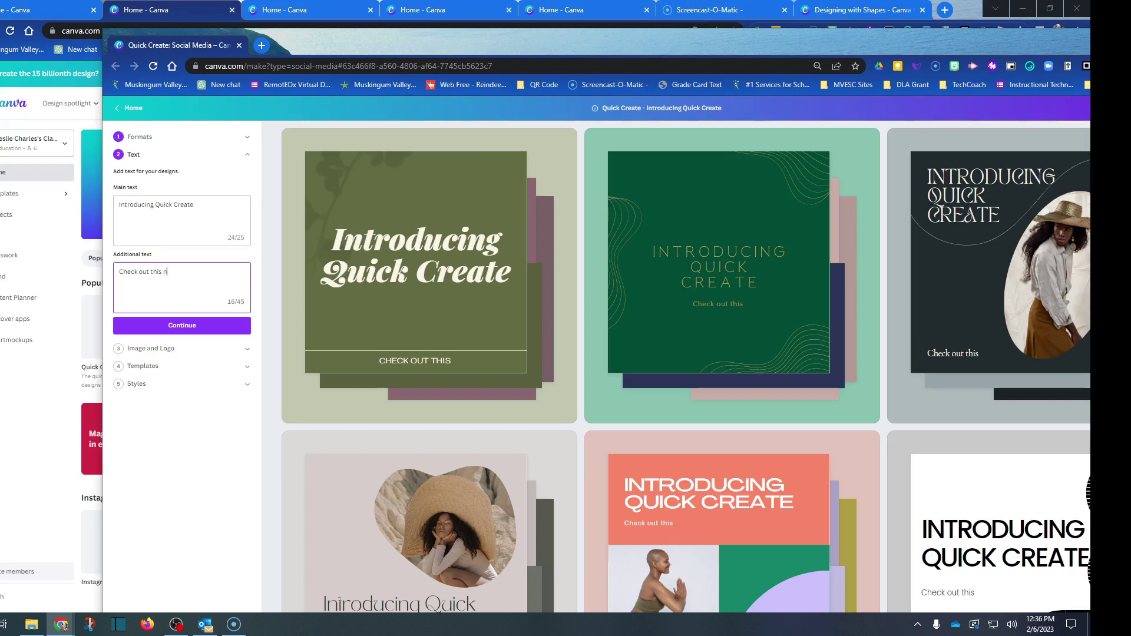
type("ew featur")
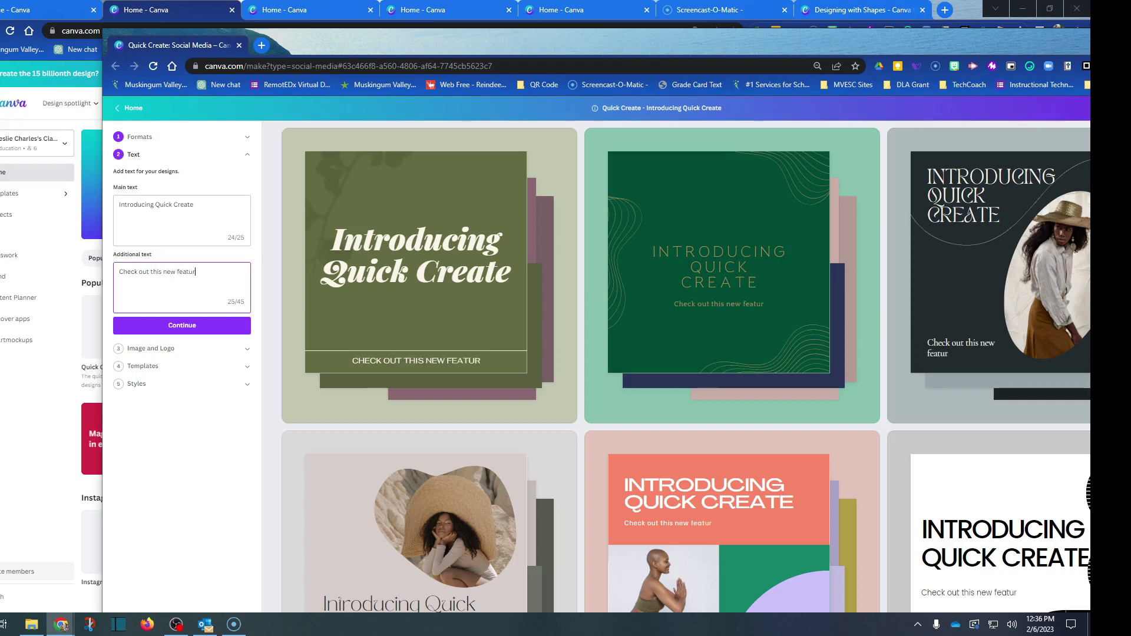
type("e that save")
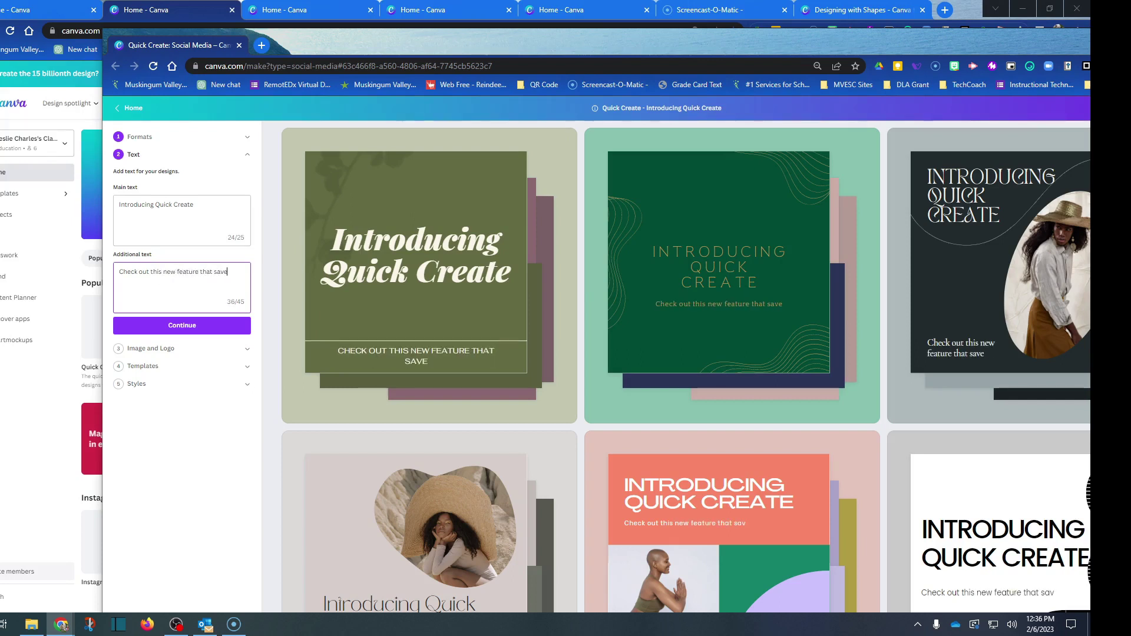
type("s loads")
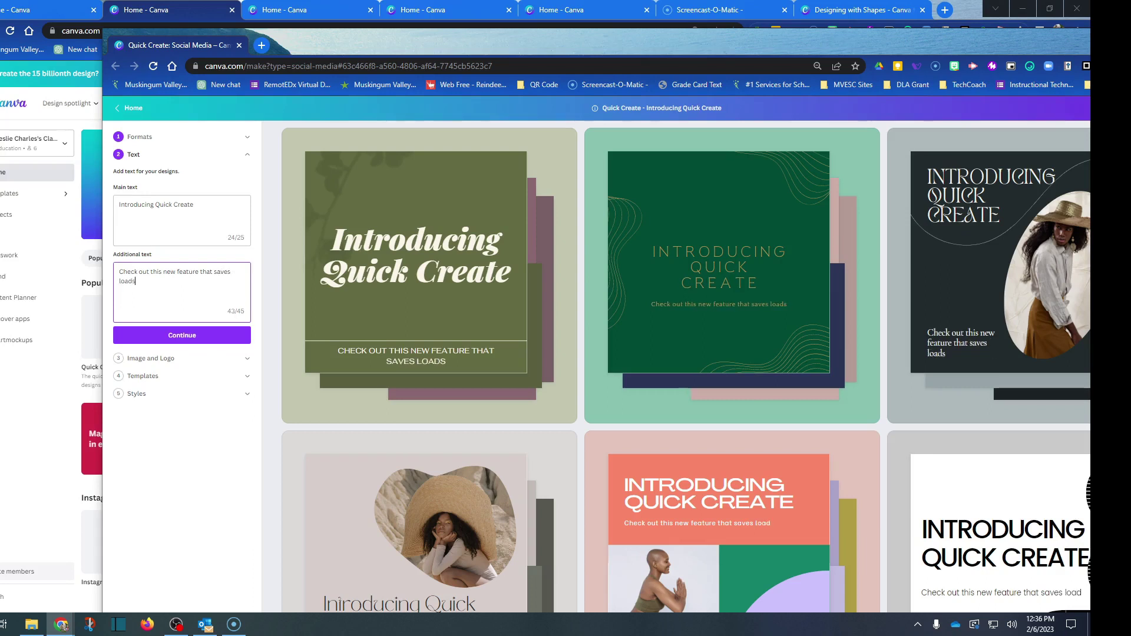
type(" of time ")
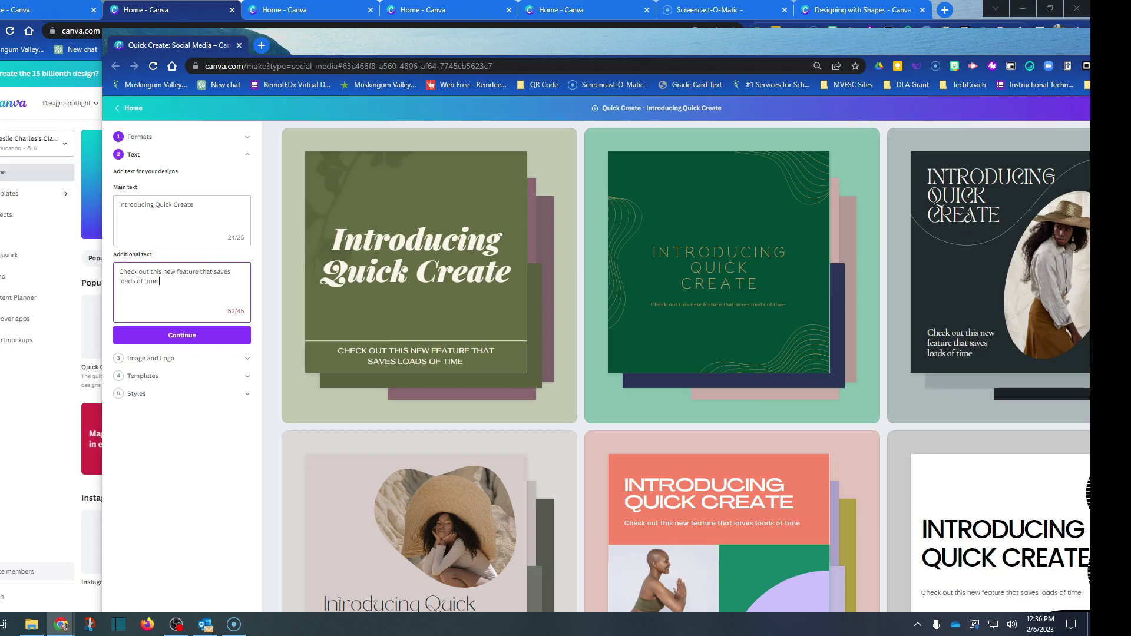
type("and effort when")
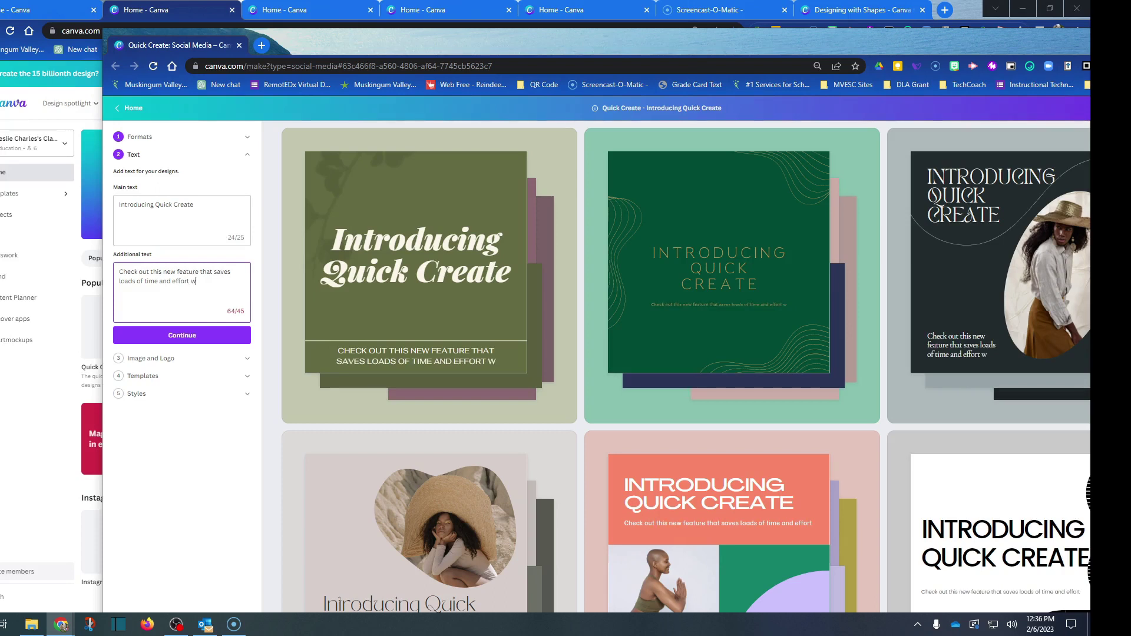
Shorten the additional text to "Check out this new feature that saves time." and proceed to the image and logo stage
key("BackSpace")
key("BackSpace")
key("BackSpace")
key("BackSpace")
key("BackSpace")
key("BackSpace")
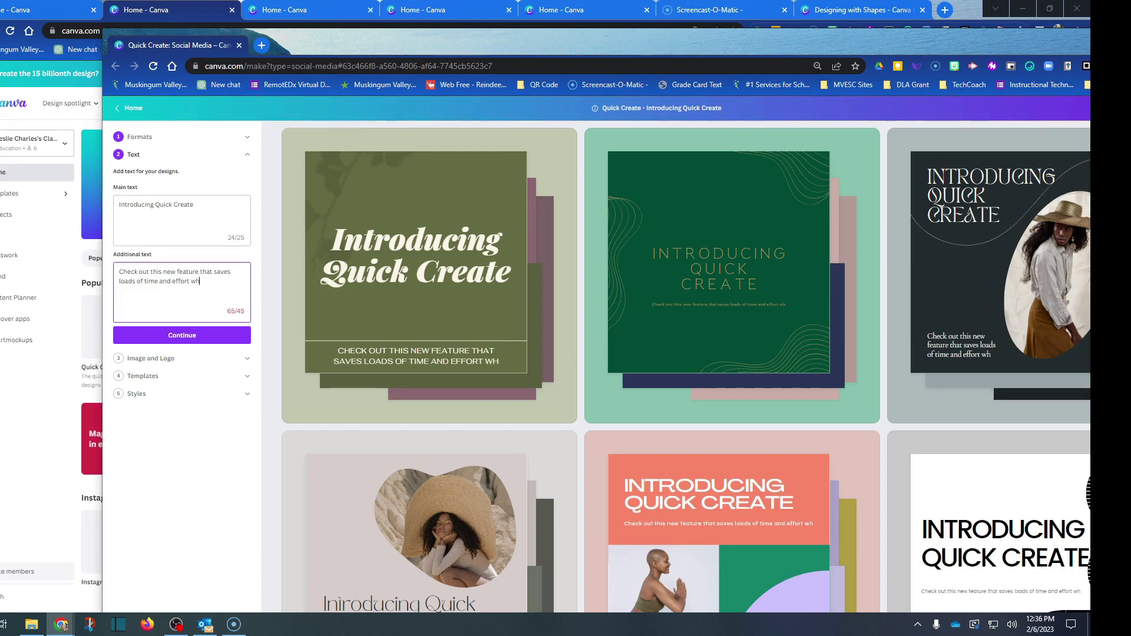
key("BackSpace")
key("BackSpace")
key("BackSpace")
key("BackSpace")
key("BackSpace")
key("BackSpace")
key("BackSpace")
key("BackSpace")
key("BackSpace")
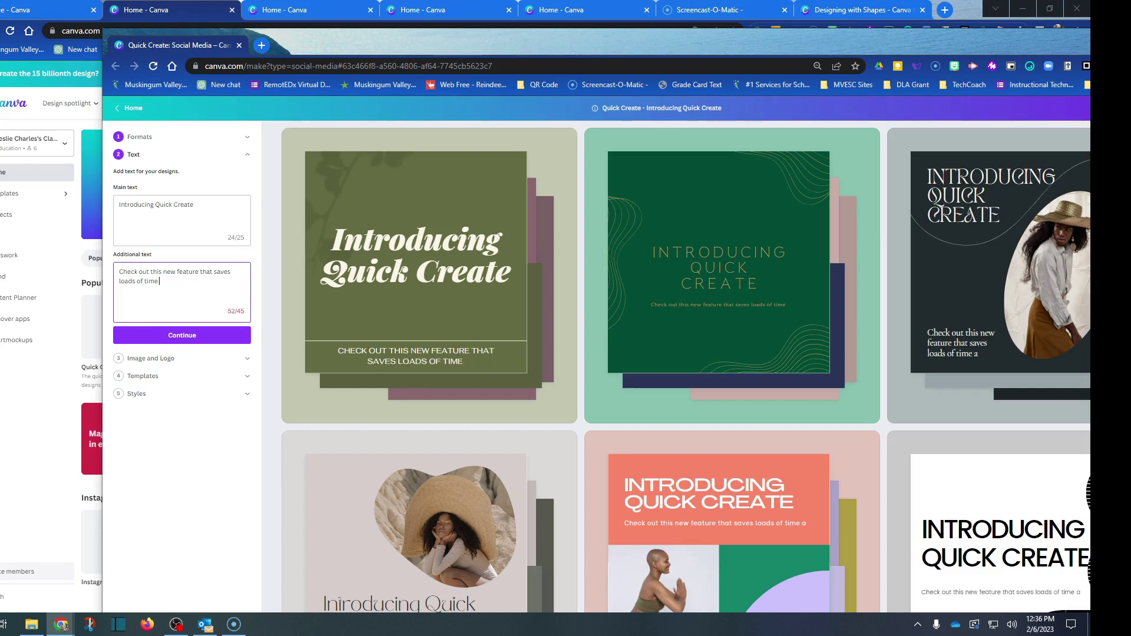
key("BackSpace")
key("BackSpace")
key("BackSpace")
key("BackSpace")
key("BackSpace")
key("BackSpace")
key("BackSpace")
key("BackSpace")
key("BackSpace")
key("BackSpace")
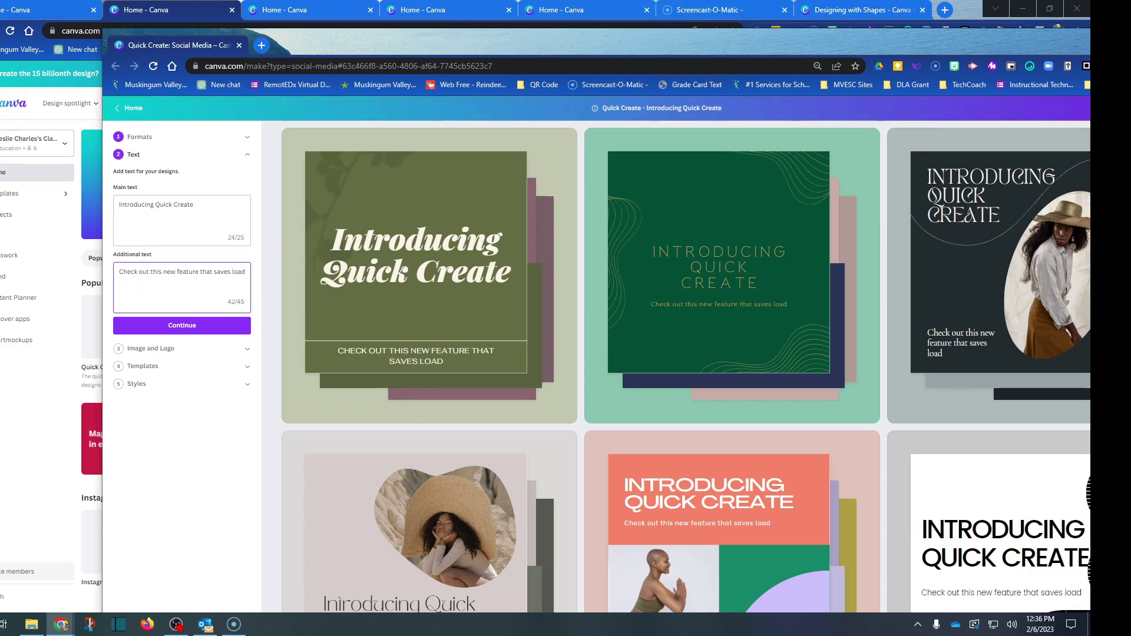
key("BackSpace")
key("BackSpace")
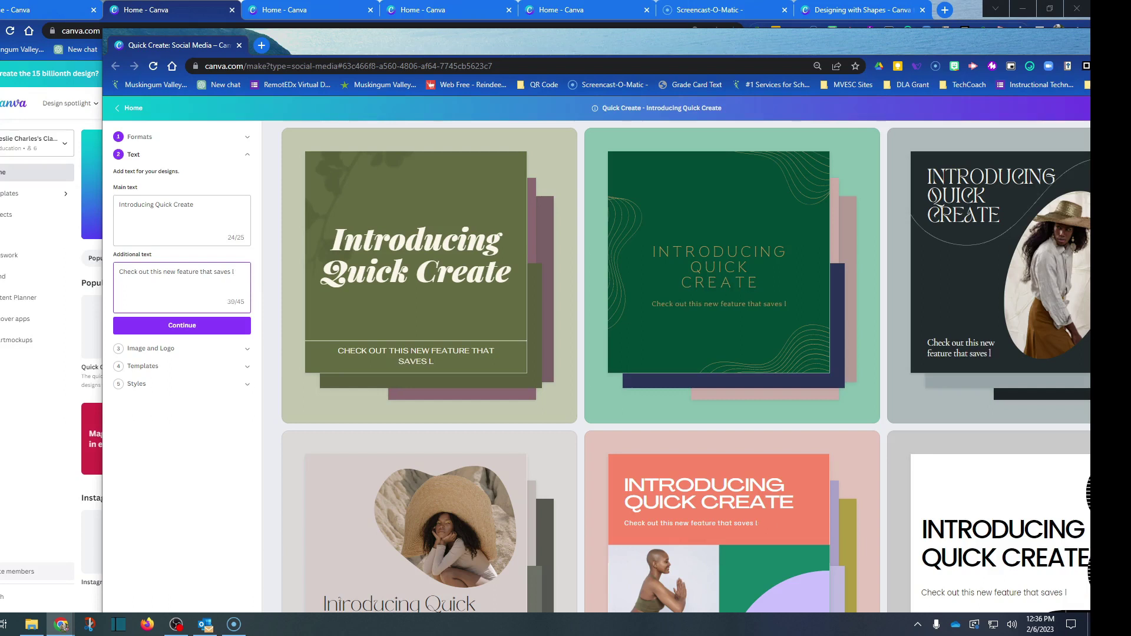
key("BackSpace")
type("time")
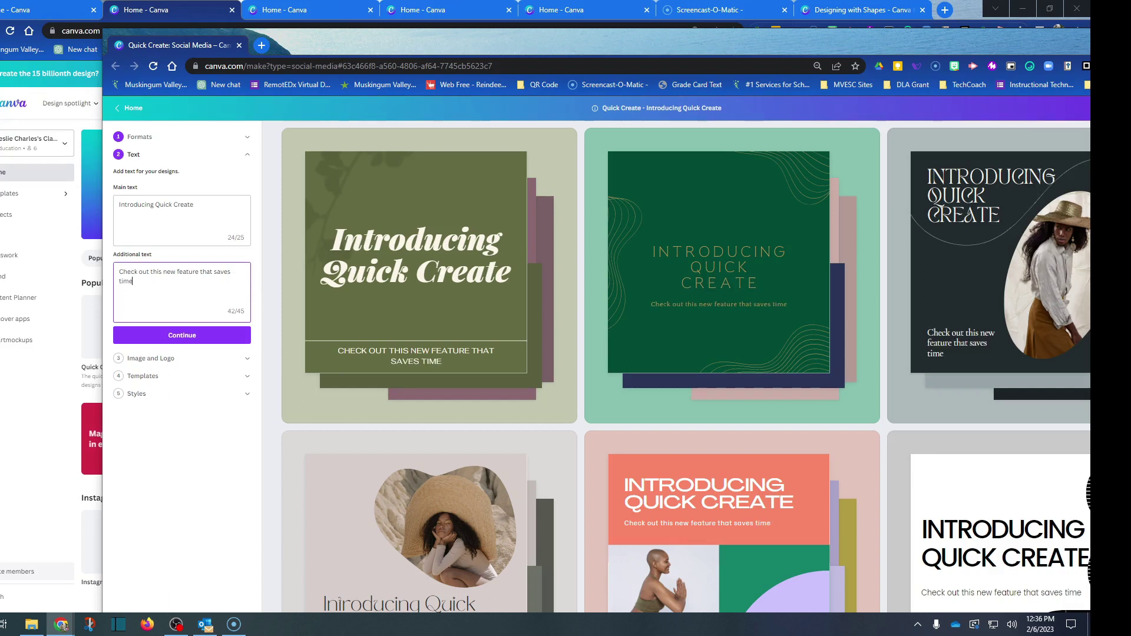
type(".")
left_click(182, 335)
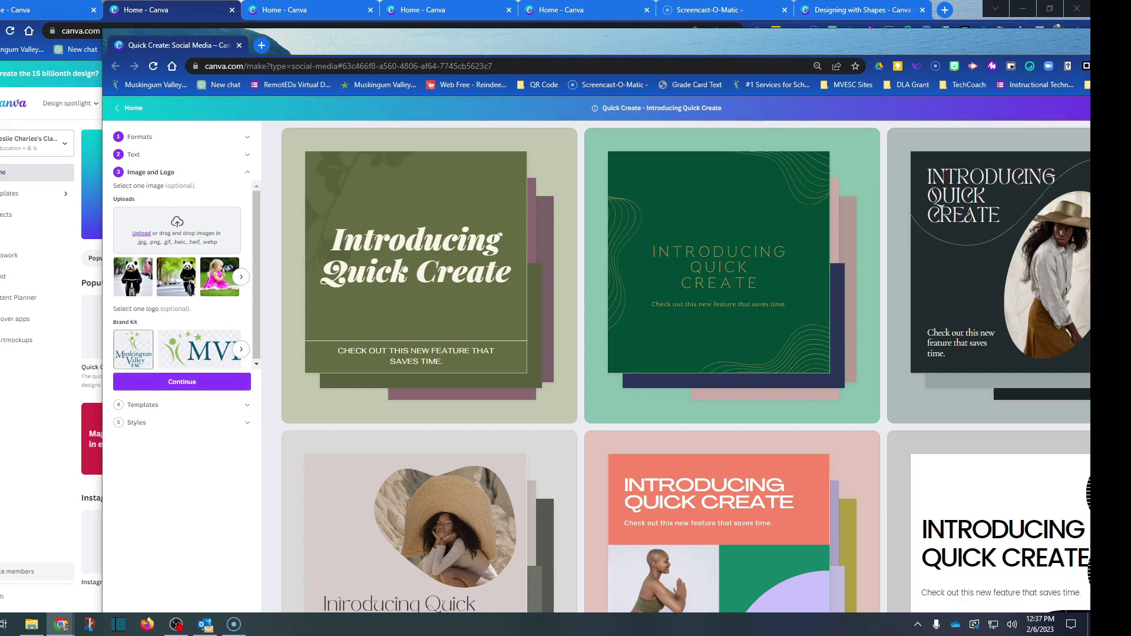
Select the first Muskingum Valley ESC brand logo and the uploaded Thing 1 and Thing 2 image for the designs
left_click(134, 350)
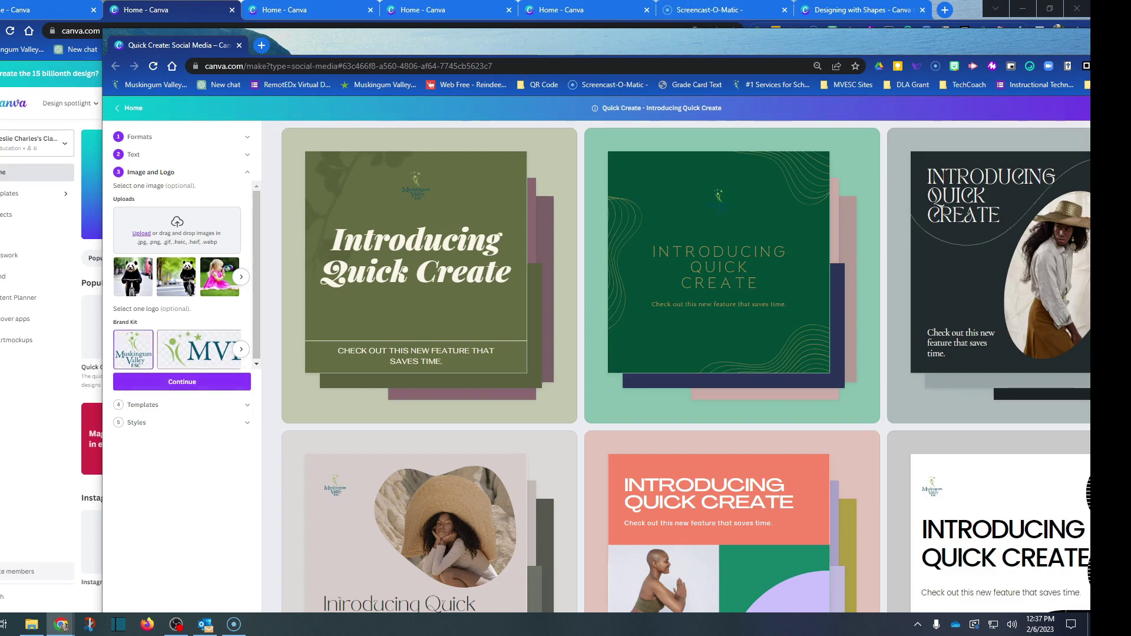
left_click(241, 276)
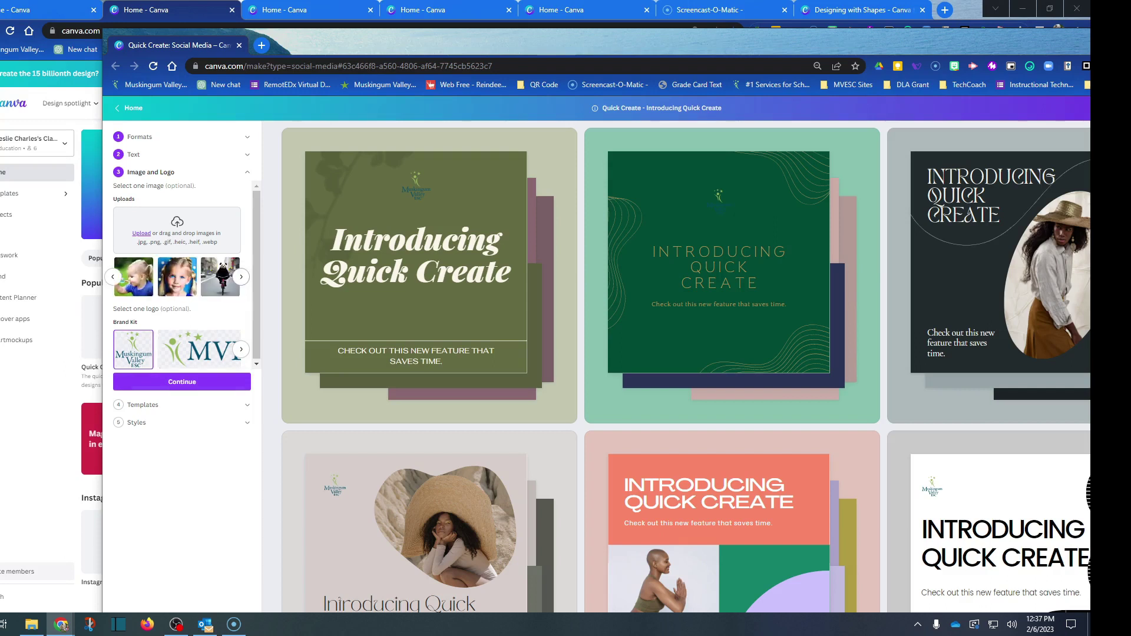
left_click(241, 277)
left_click(241, 277)
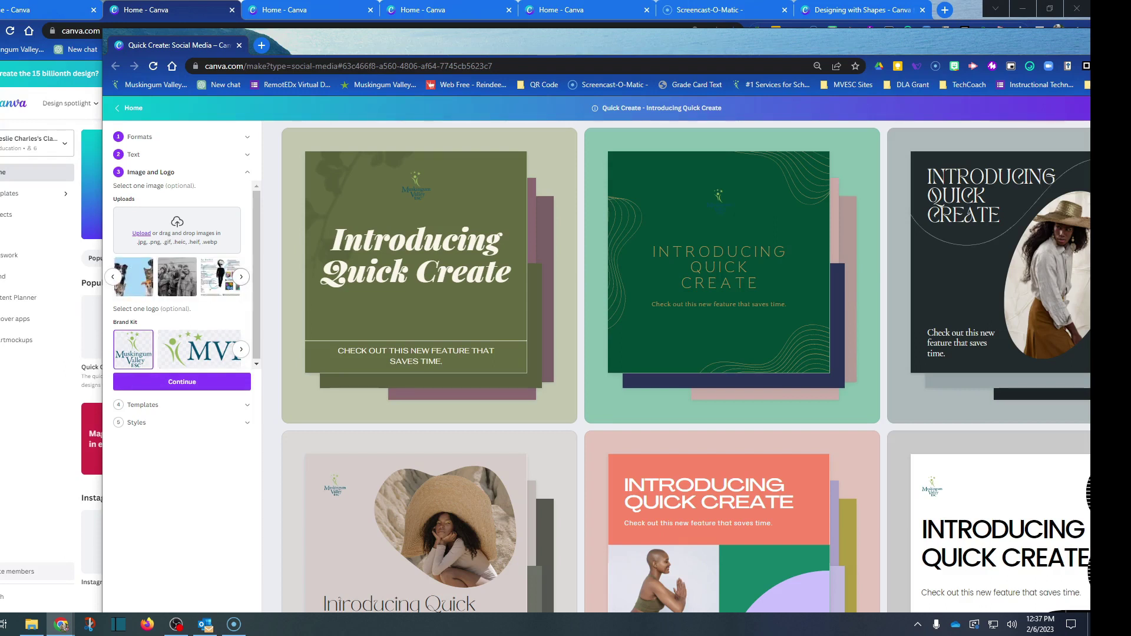
left_click(241, 277)
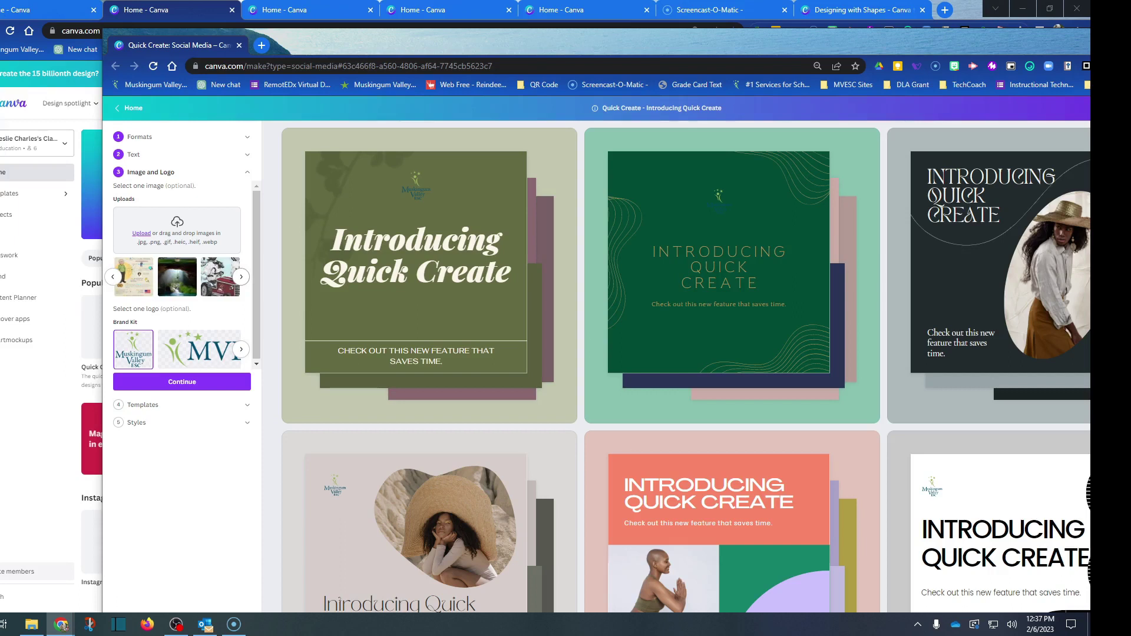
left_click(241, 277)
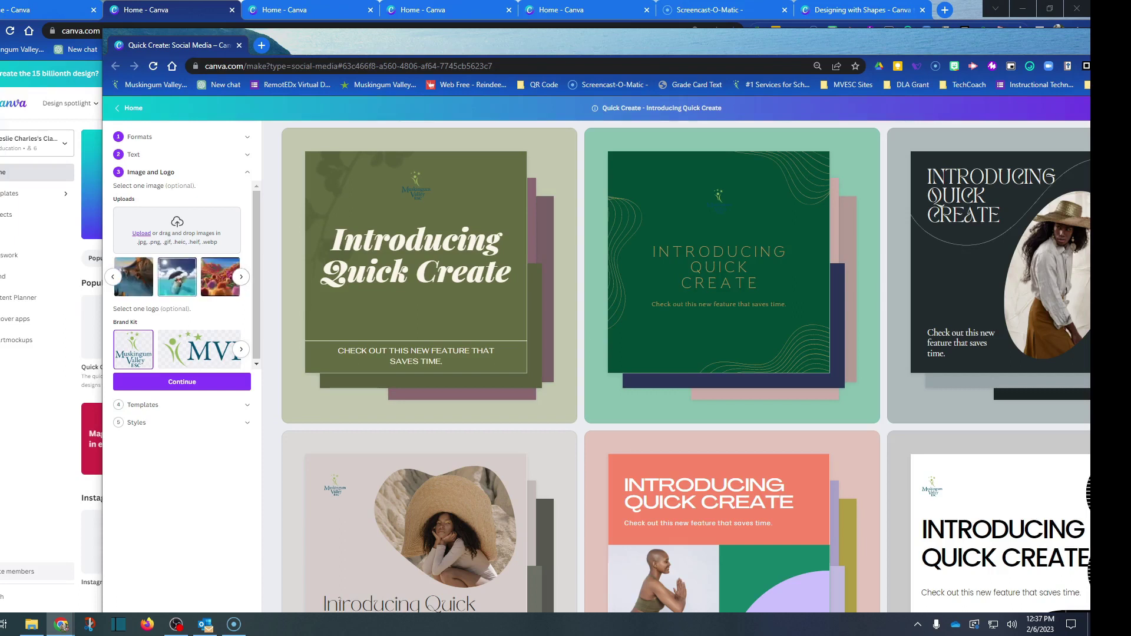
left_click(241, 277)
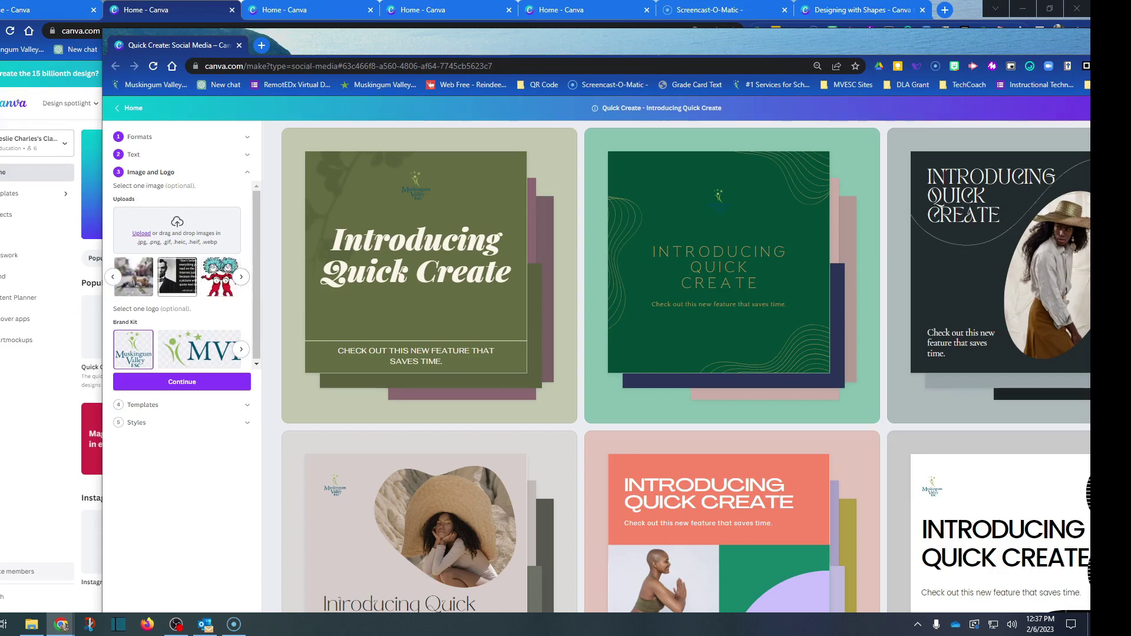
left_click(177, 276)
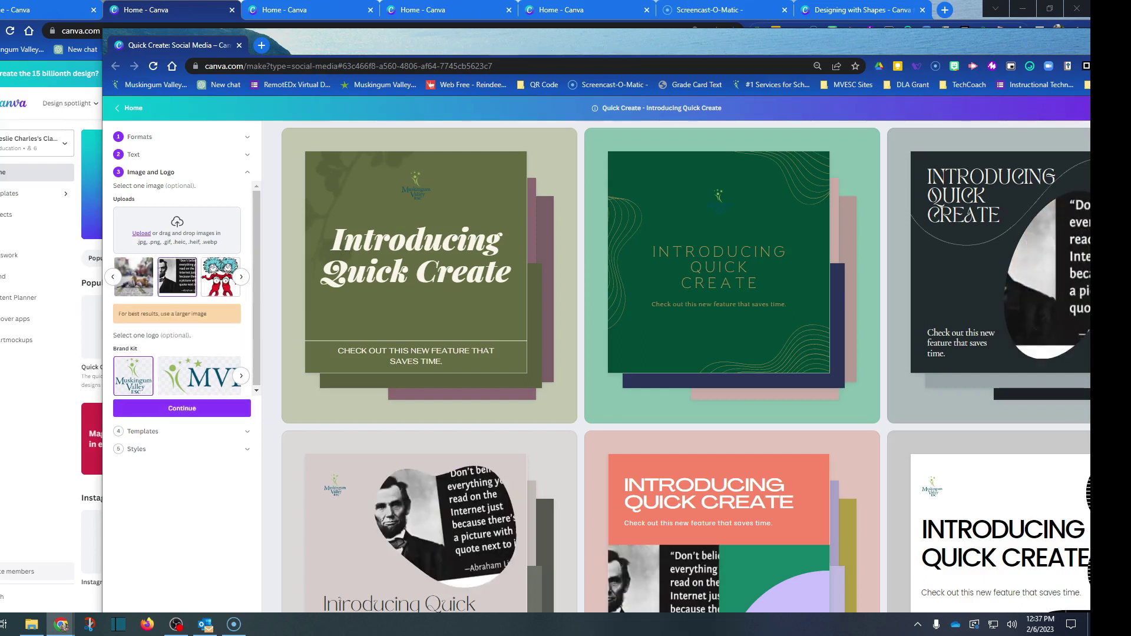
left_click(220, 276)
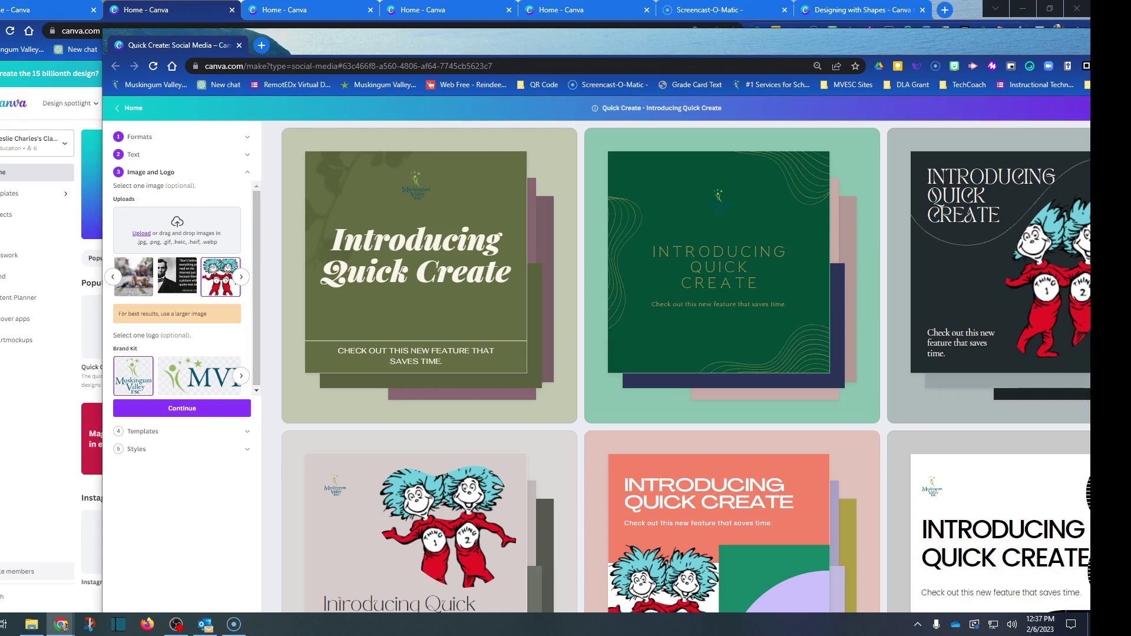
Choose the peach and orange leaf template and apply a shuffled version of the multicolour "Colors from Large.png" brand palette
left_click(182, 408)
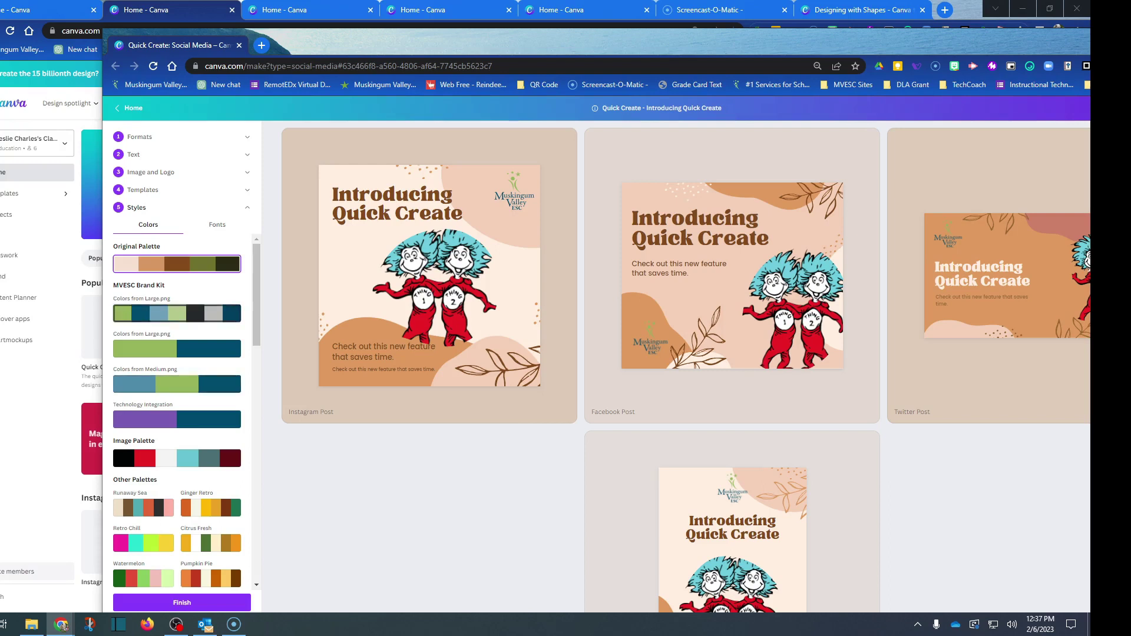
left_click(177, 313)
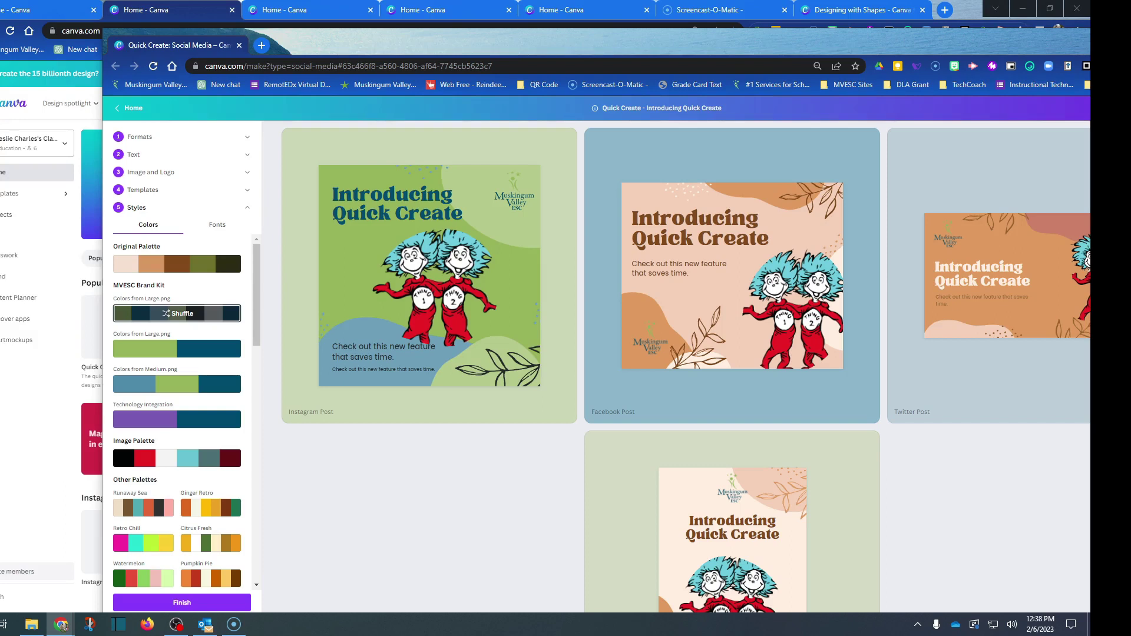
left_click(178, 313)
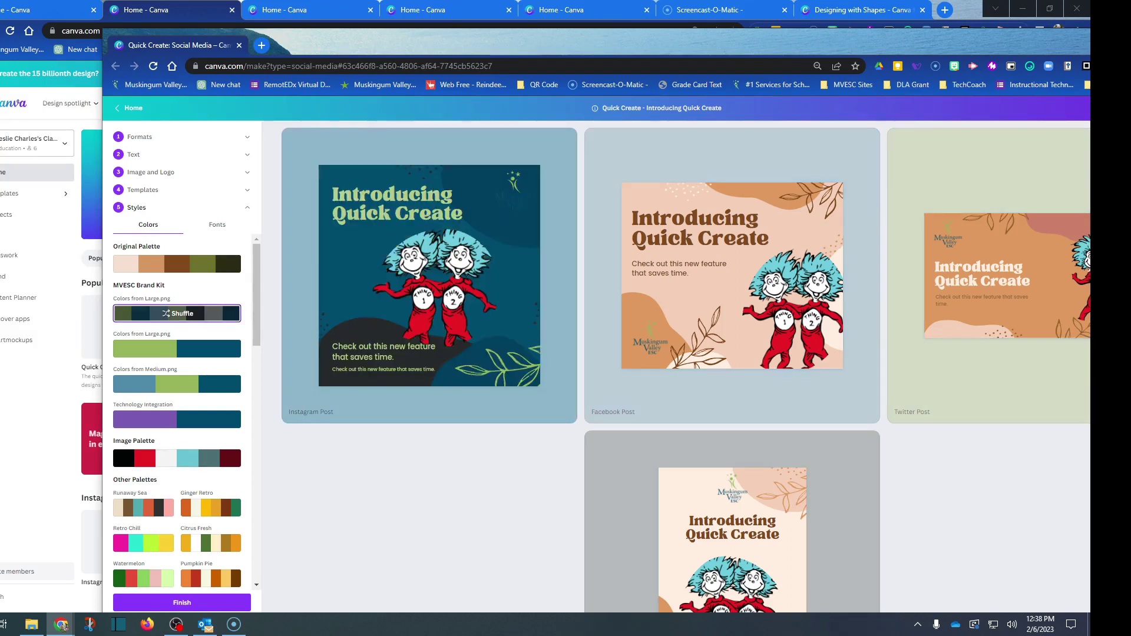
Finish and save the Quick Create social media designs, and shift the browser window fully into view
scroll(177, 412, "down", 3)
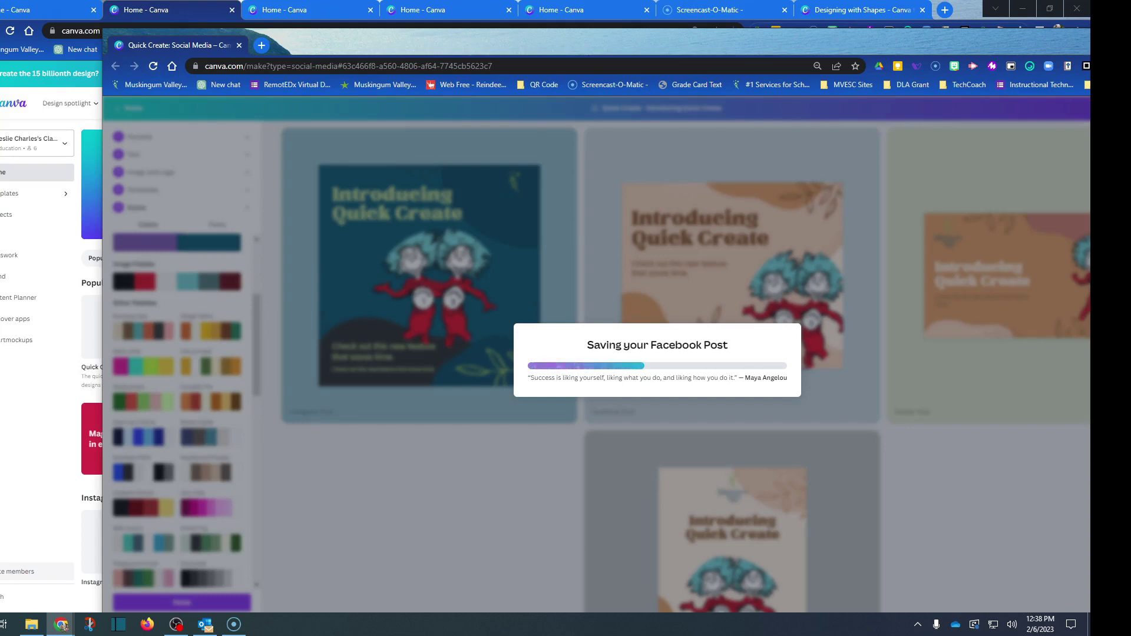
left_click_drag(194, 47, 69, 45)
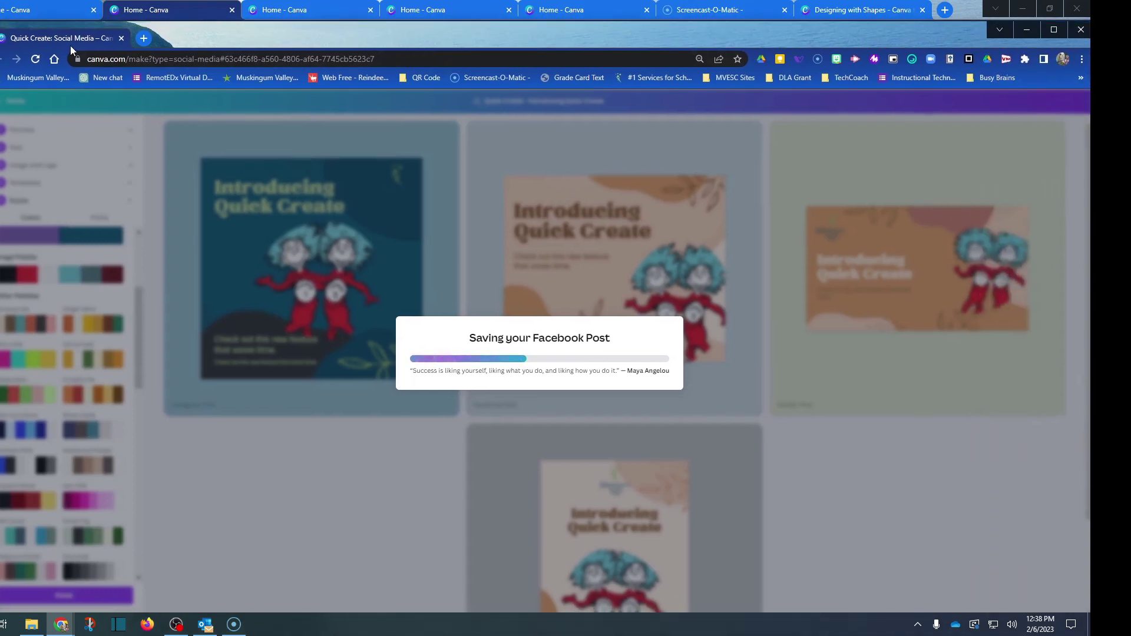
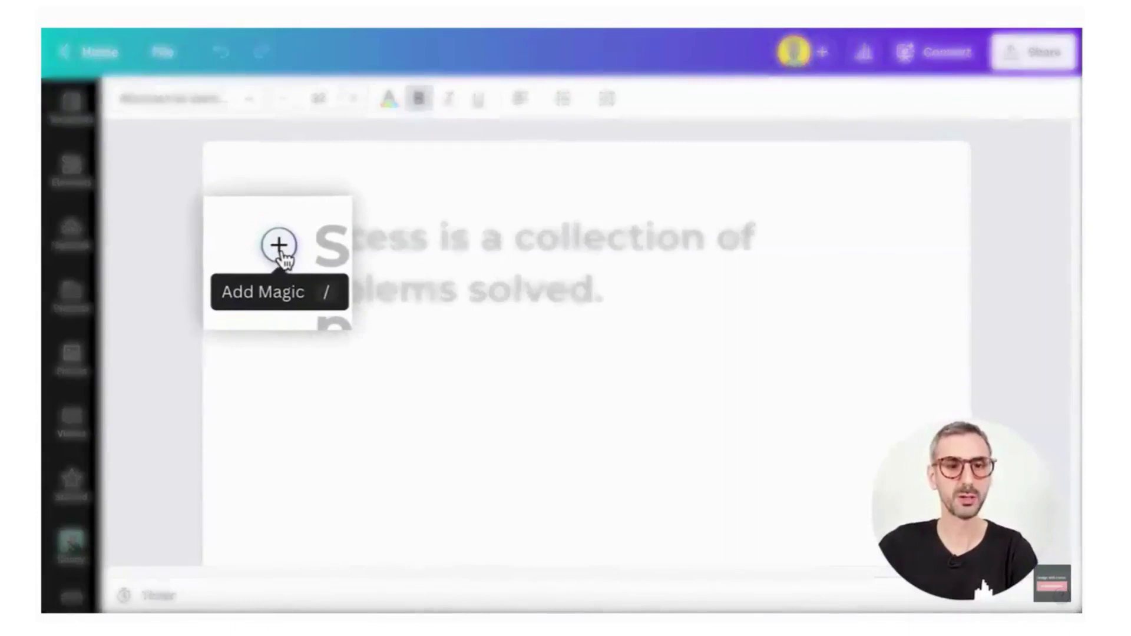
Generate content in the blank doc using Magic Write with the prompt "write 10 Canva tutorial ideas that I can create for my youtube channel"
left_click(250, 237)
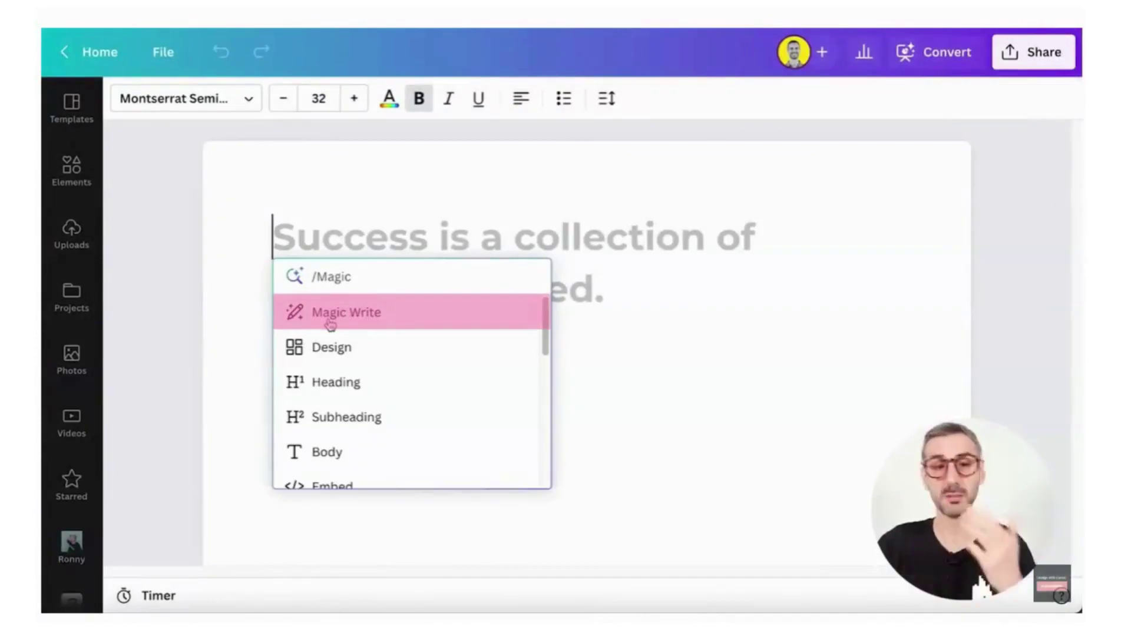
left_click(331, 323)
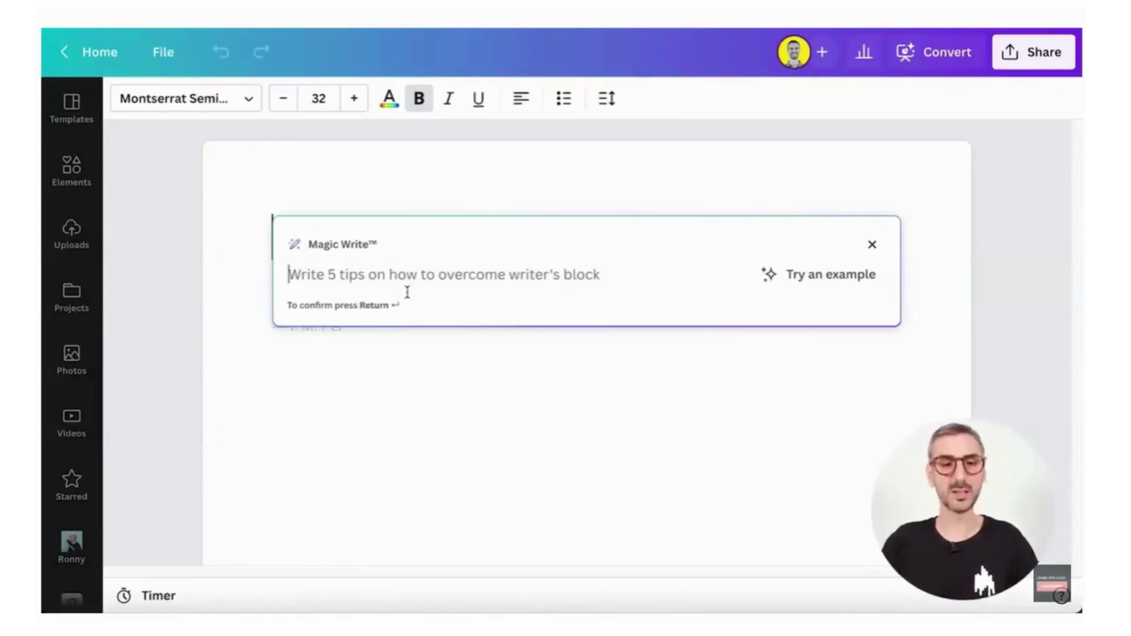
type("write 10 tutor")
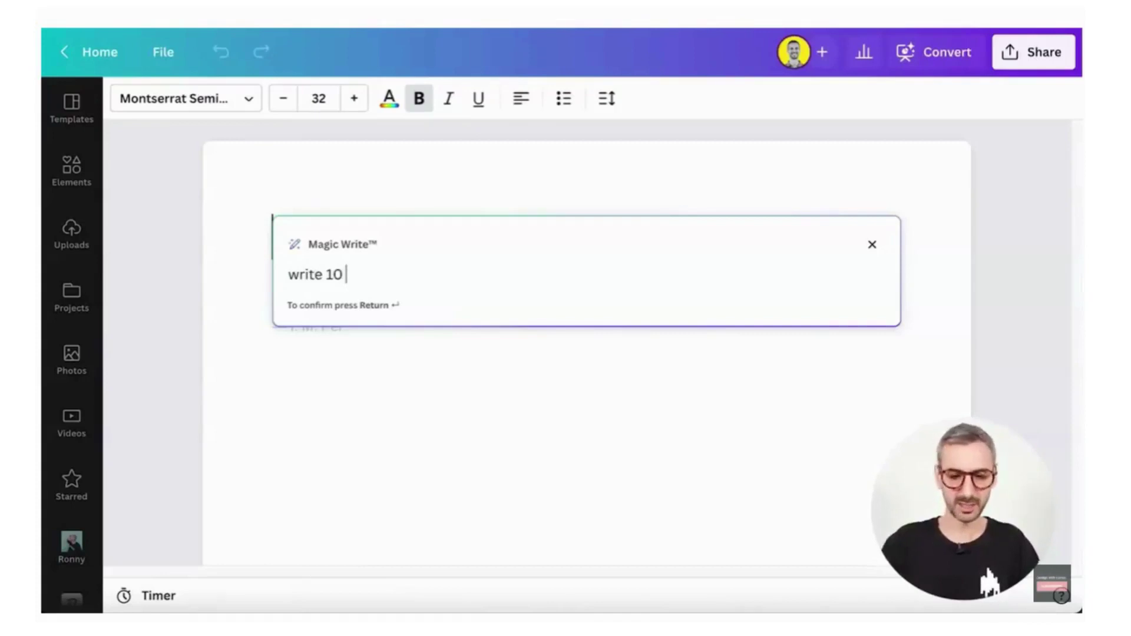
key("BackSpace")
key("BackSpace")
key("BackSpace")
key("BackSpace")
key("BackSpace")
type("Canva ")
type("tutorial ")
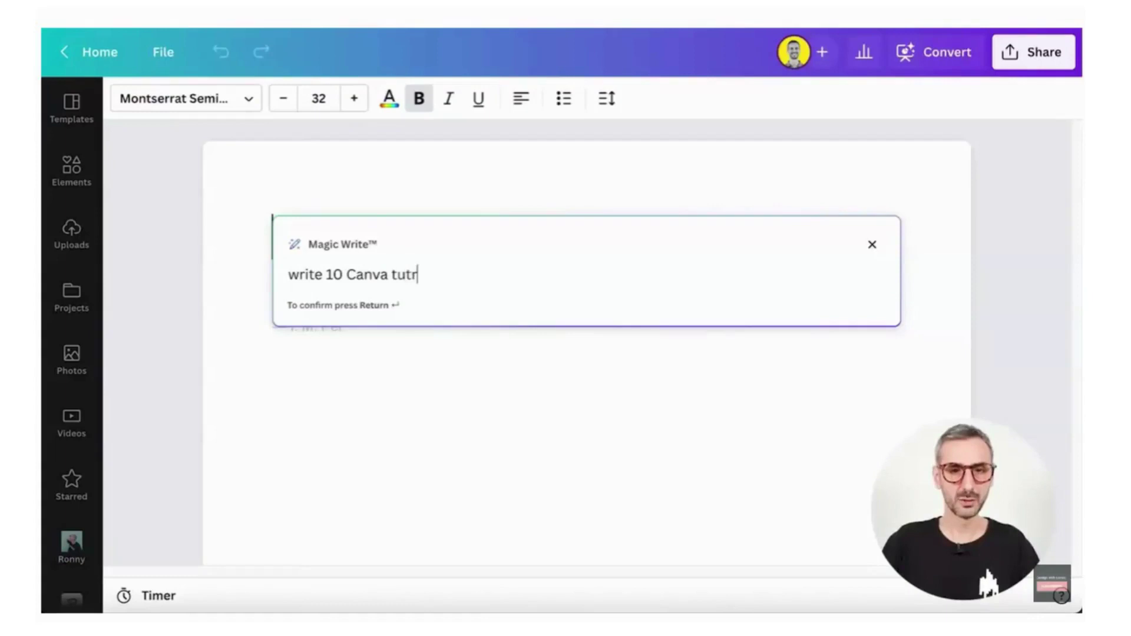
type("ideas")
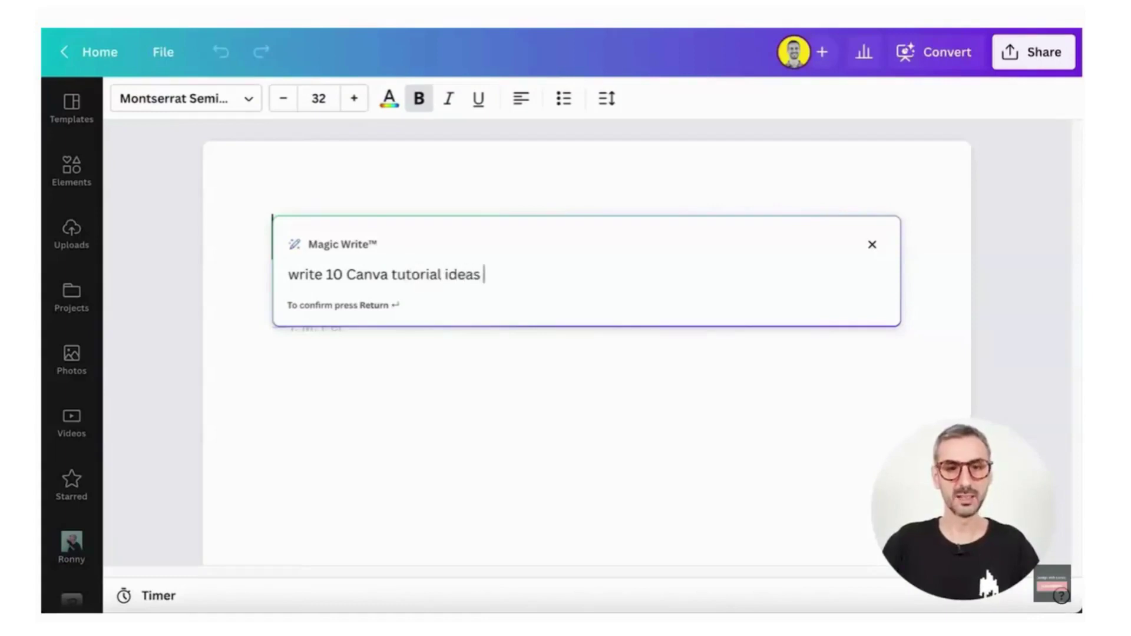
type(" that ")
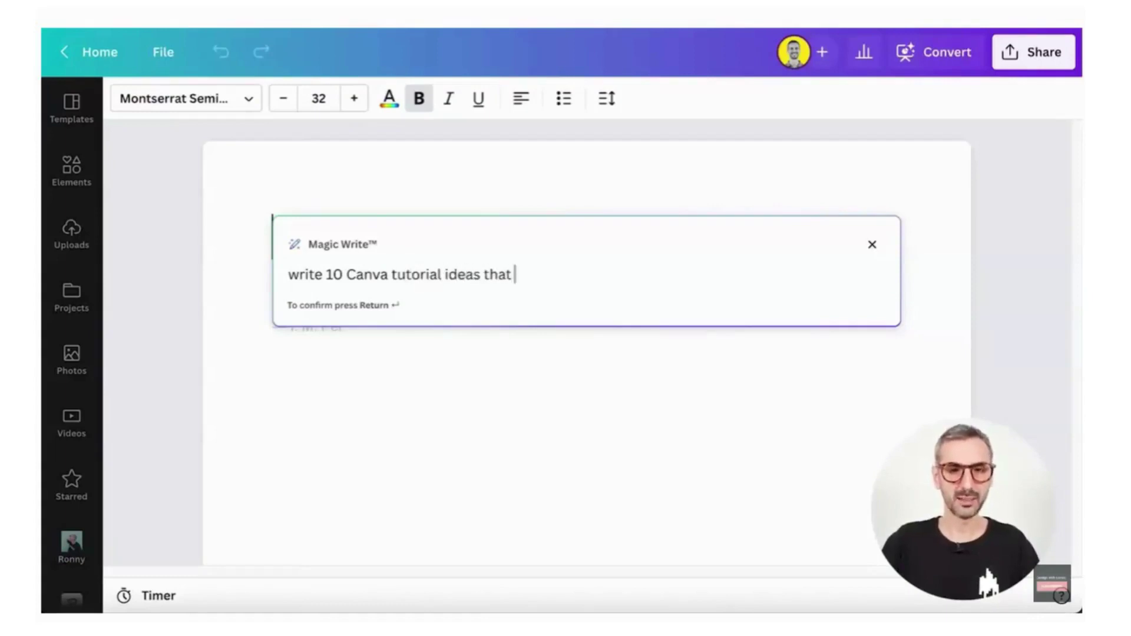
type("I can create for m")
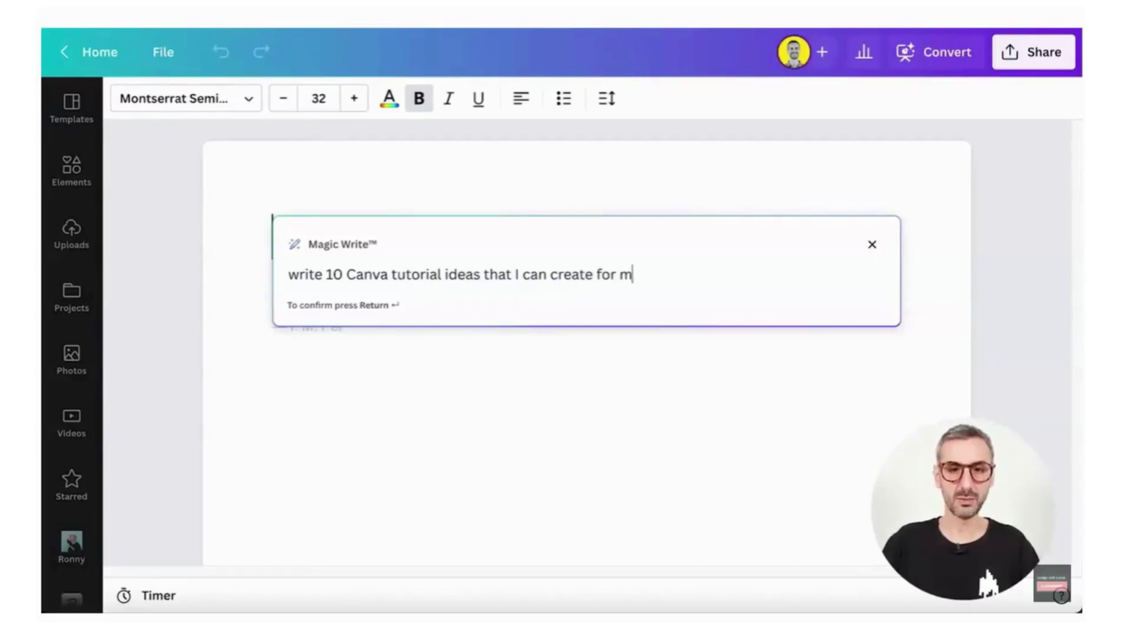
type("y youtube channel")
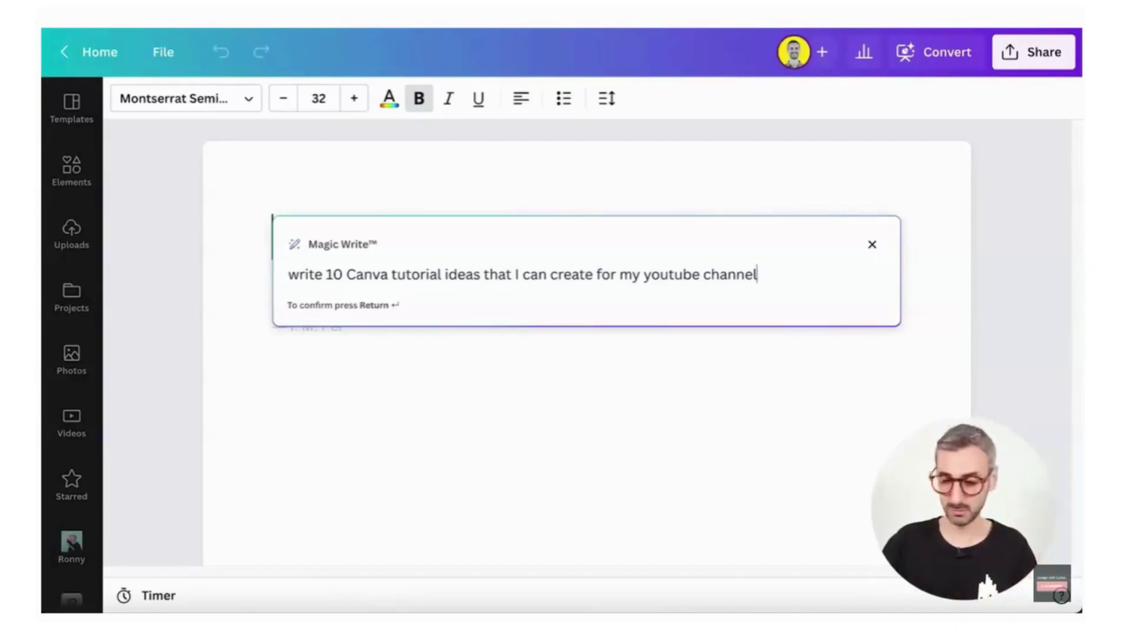
key("Return")
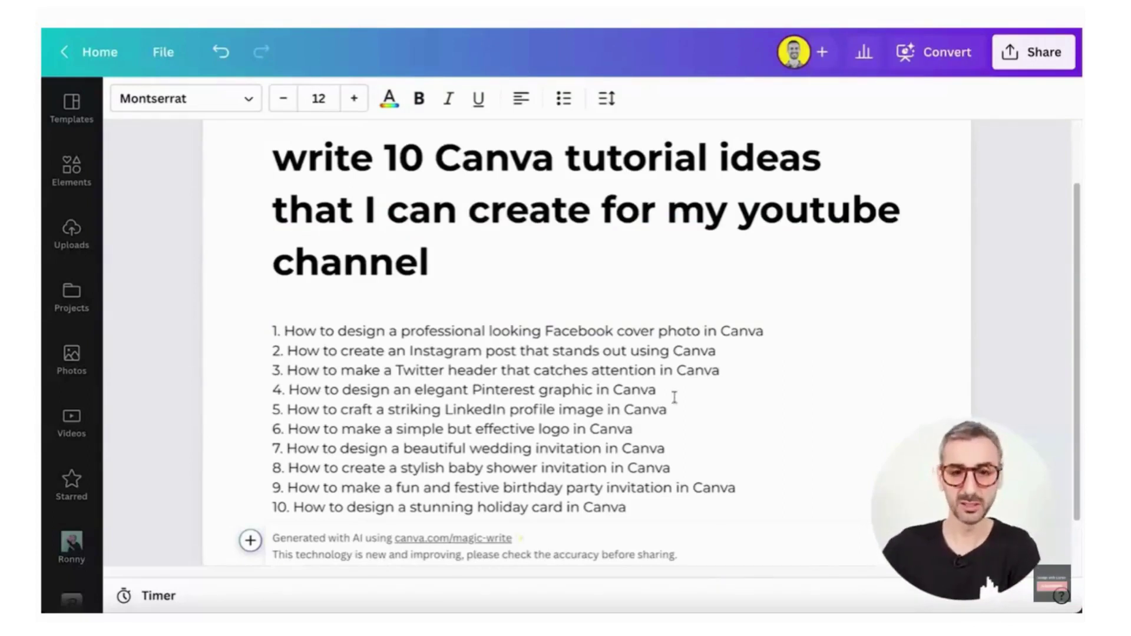
Read through the generated list of Canva tutorial ideas
scroll(750, 398, "down", 3)
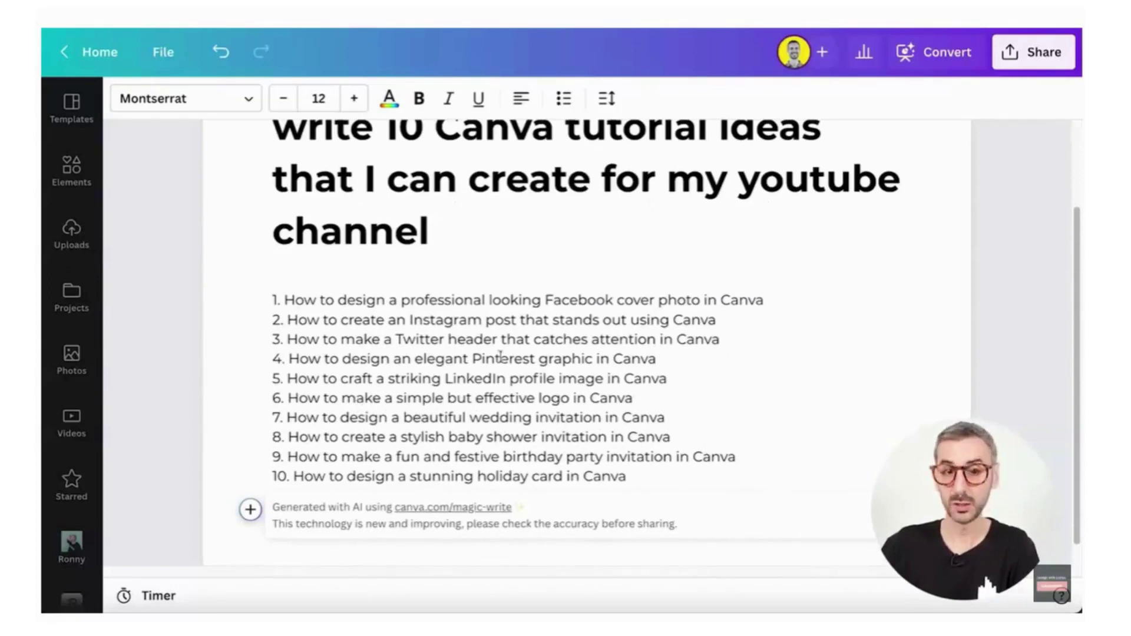
scroll(718, 380, "down", 1)
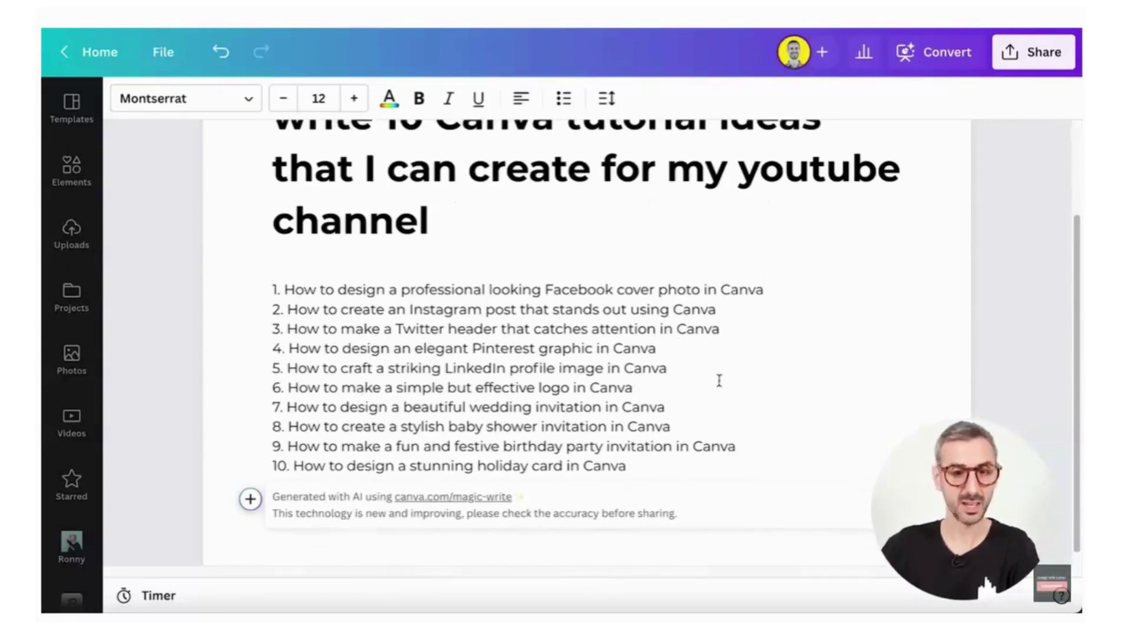
scroll(718, 380, "down", 1)
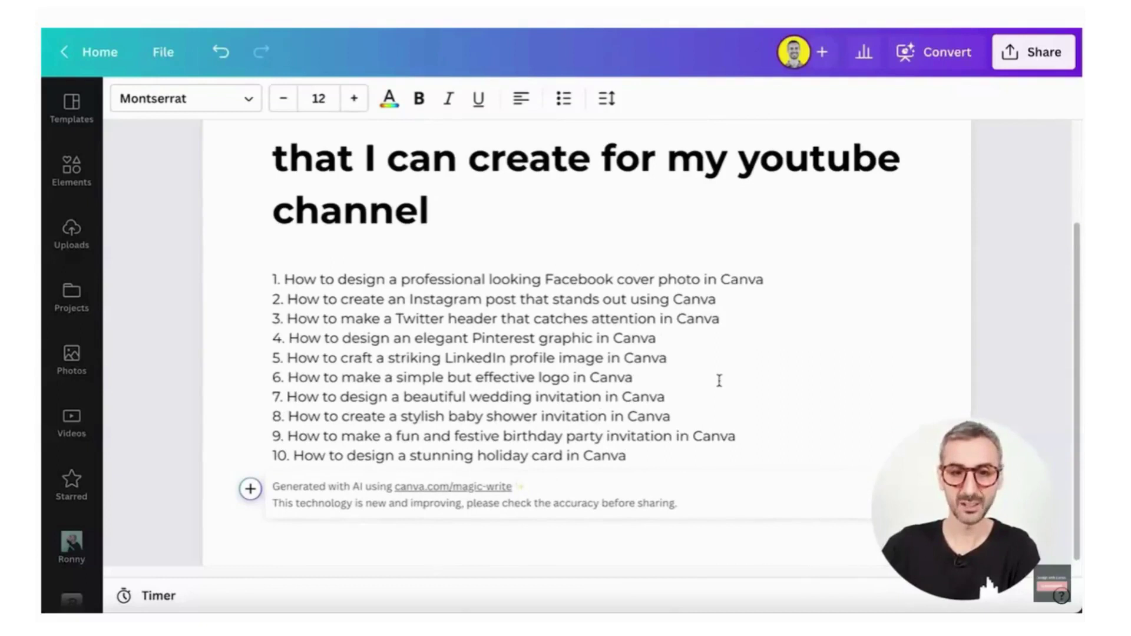
scroll(719, 381, "down", 1)
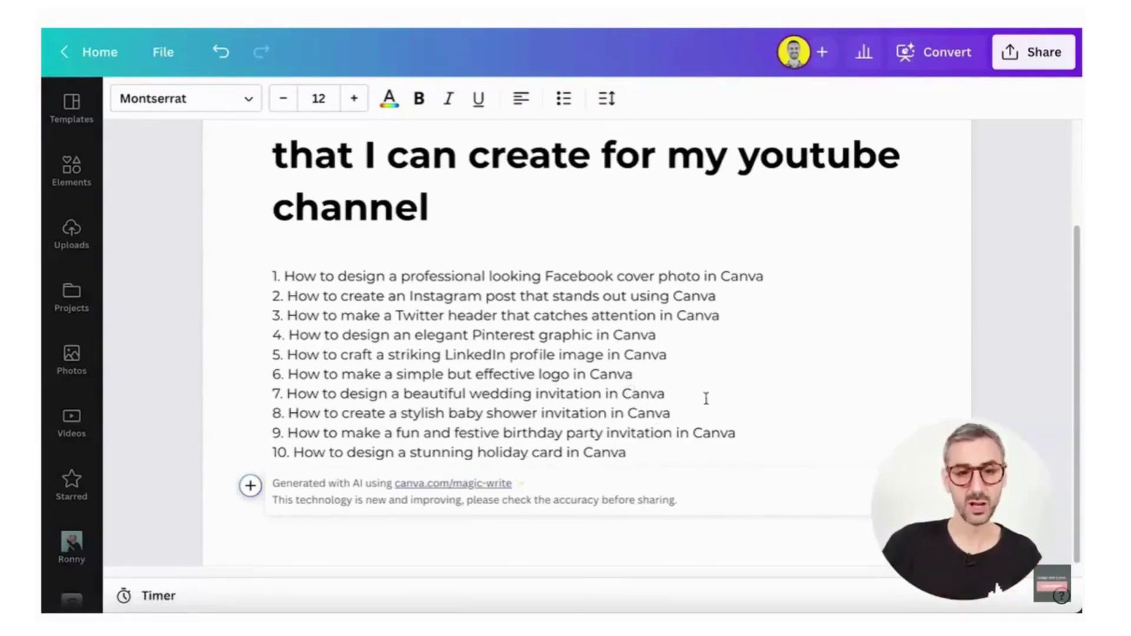
scroll(700, 449, "up", 1)
scroll(700, 447, "up", 2)
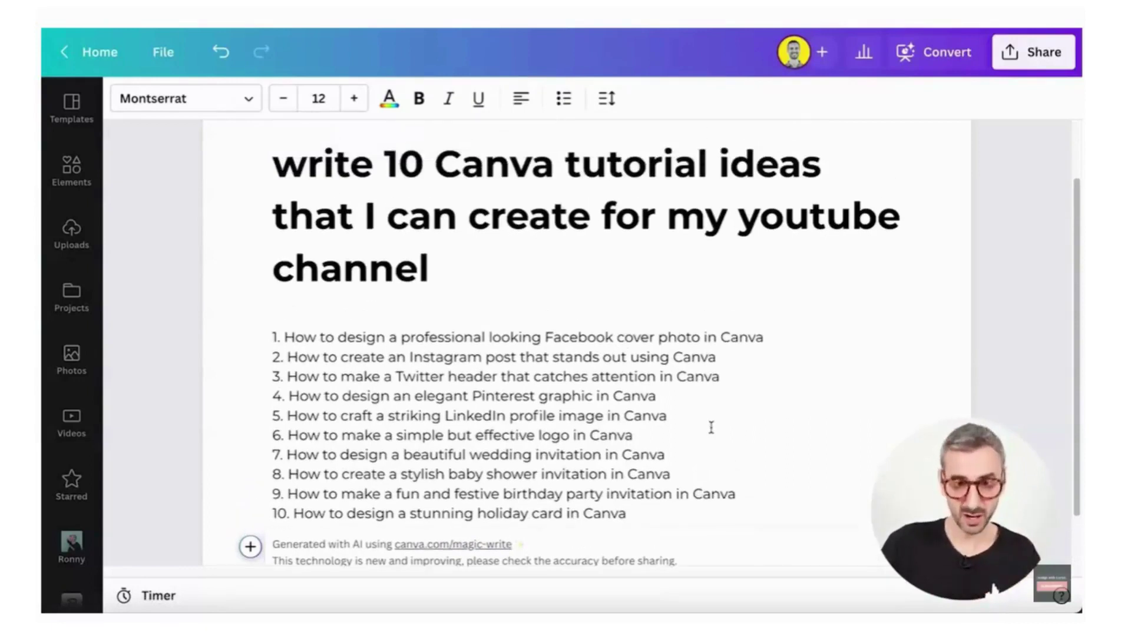
scroll(711, 426, "down", 4)
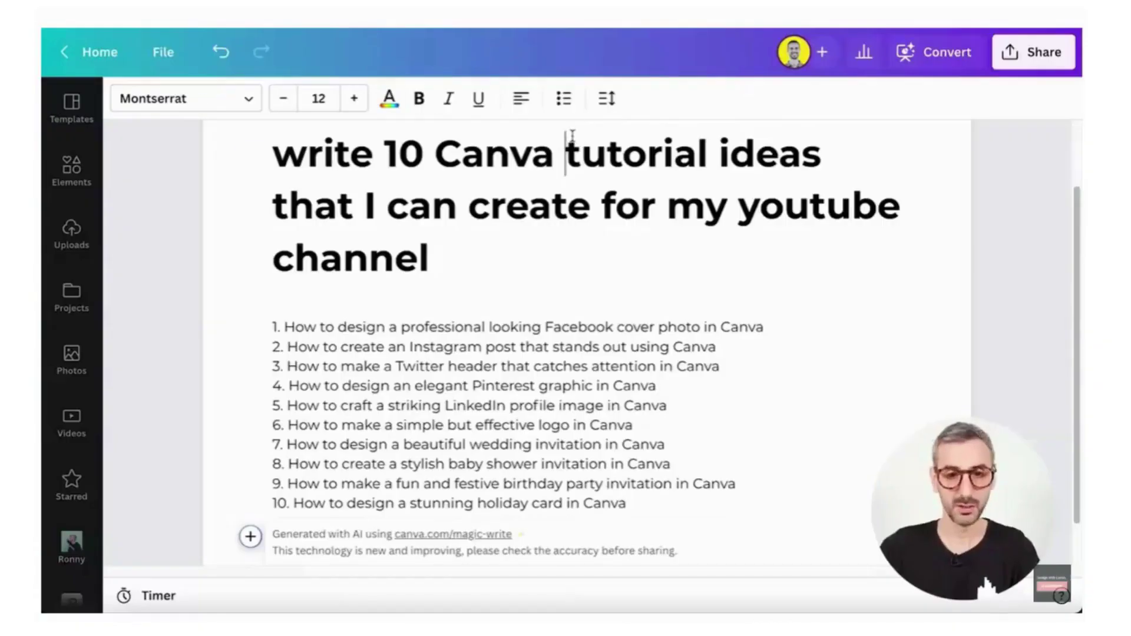
Below the list, run Magic Write with "Give me 5 catchy headlines for my blog post about "Choosing the right camera to create YouTube videos""
scroll(569, 285, "down", 2)
left_click(624, 562)
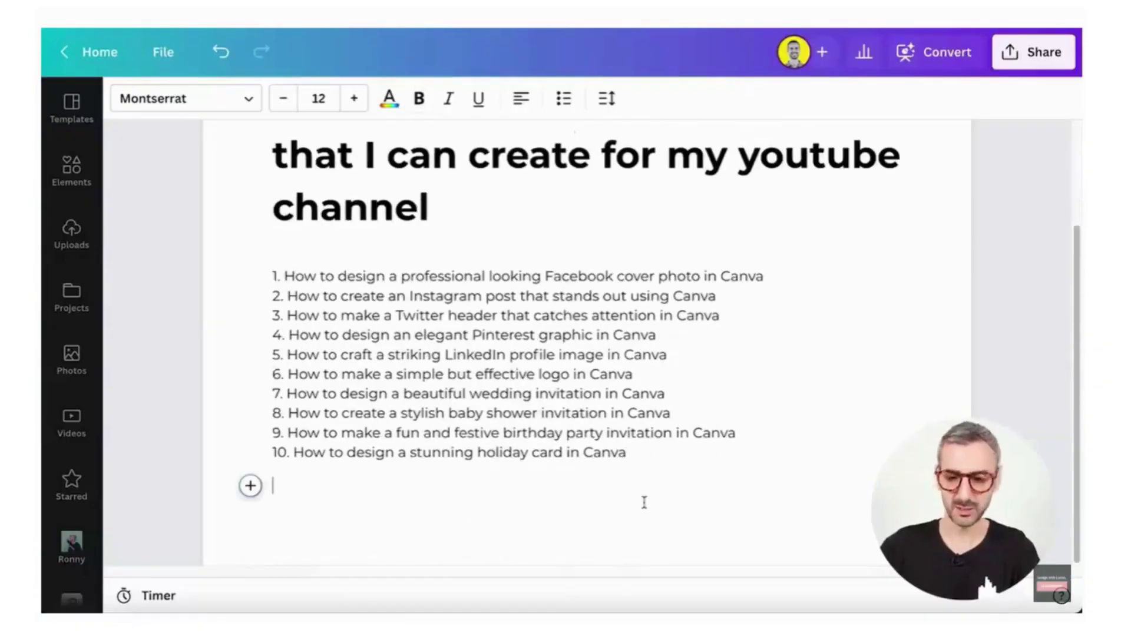
key("Return")
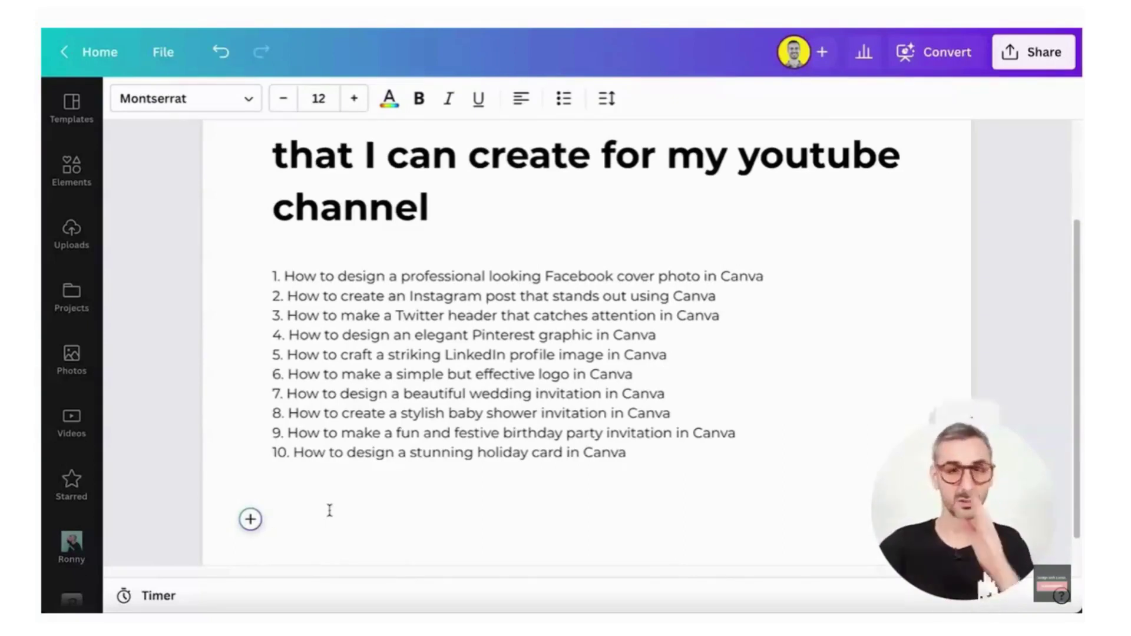
key("slash")
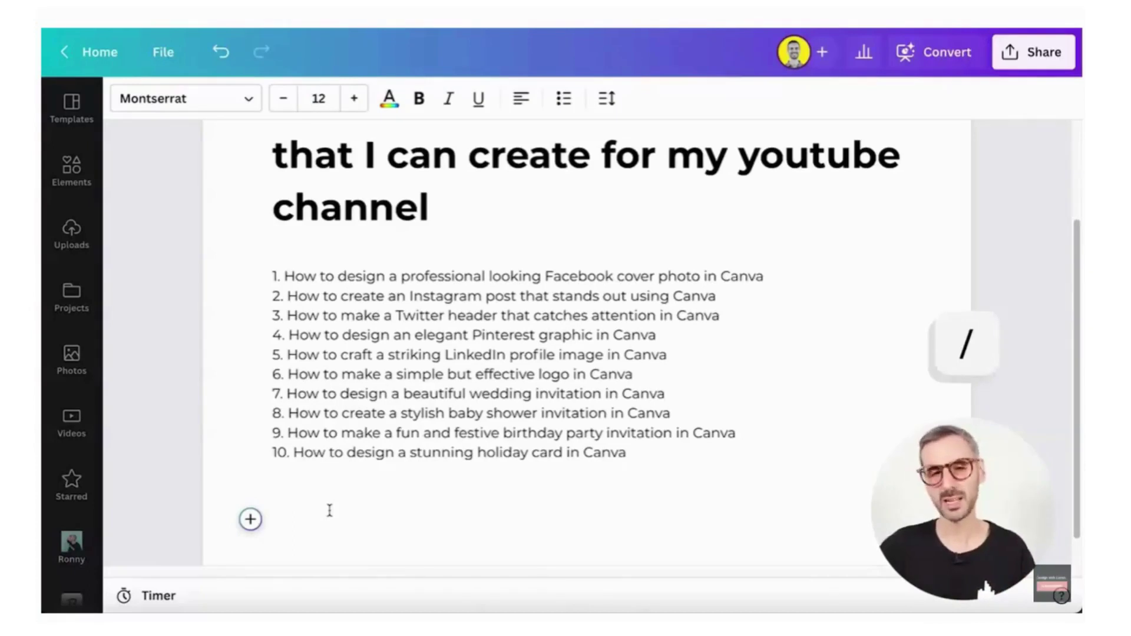
type("/")
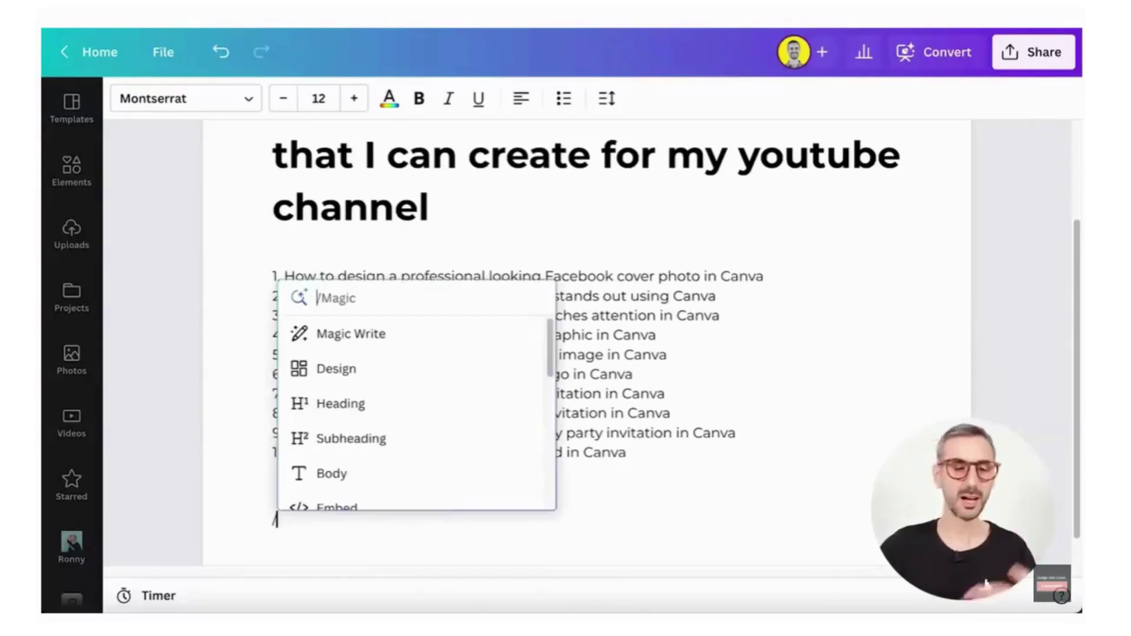
left_click(366, 341)
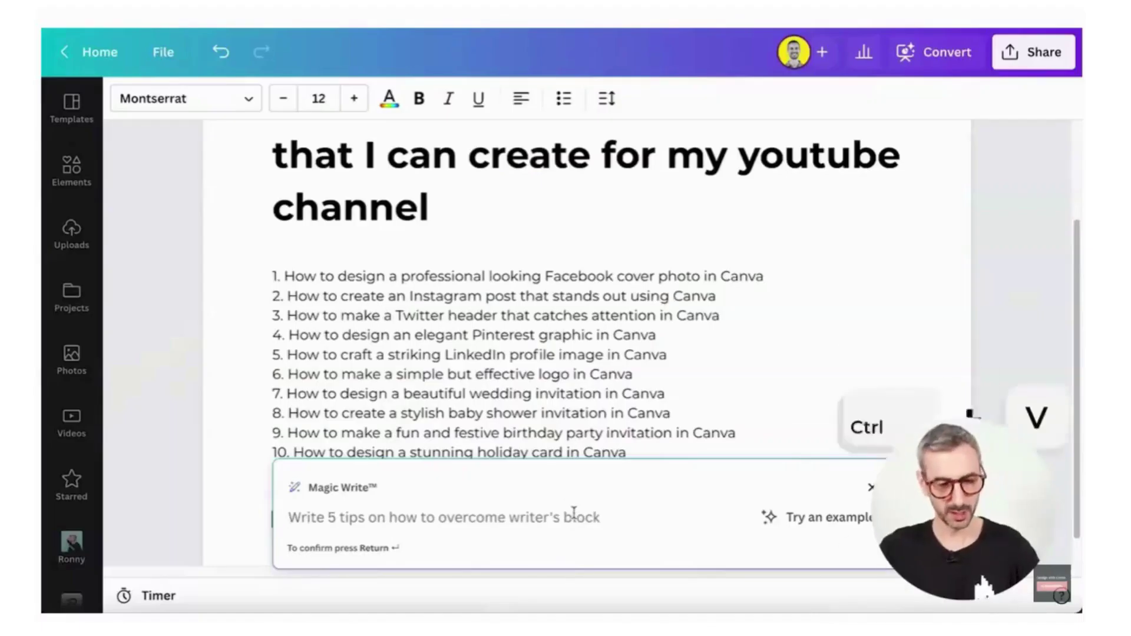
type("Give me 5 catchy headlines for my blog post about \"Choosing the right camera to create YouTube videos\"")
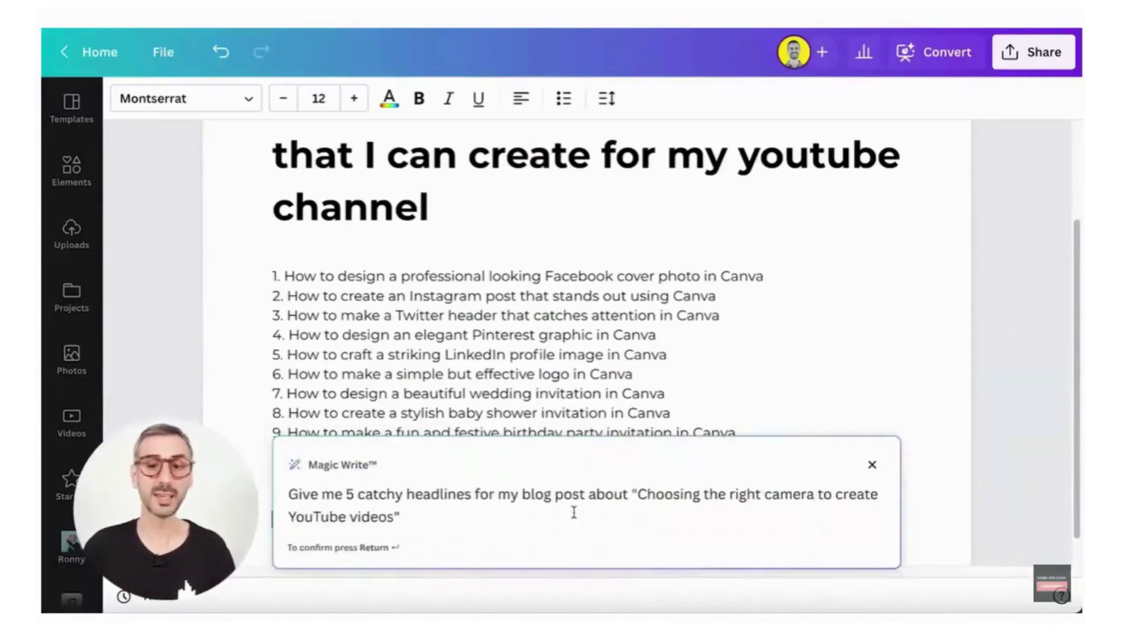
key("Return")
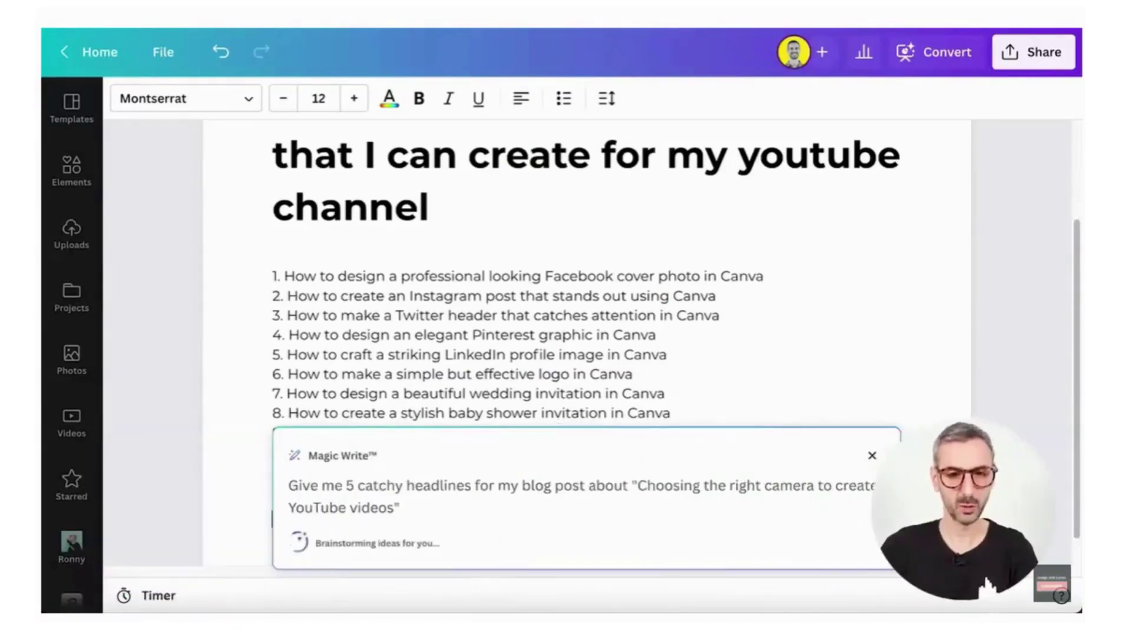
Review the generated blog headlines and the tutorial ideas above them in the doc
scroll(562, 490, "down", 1)
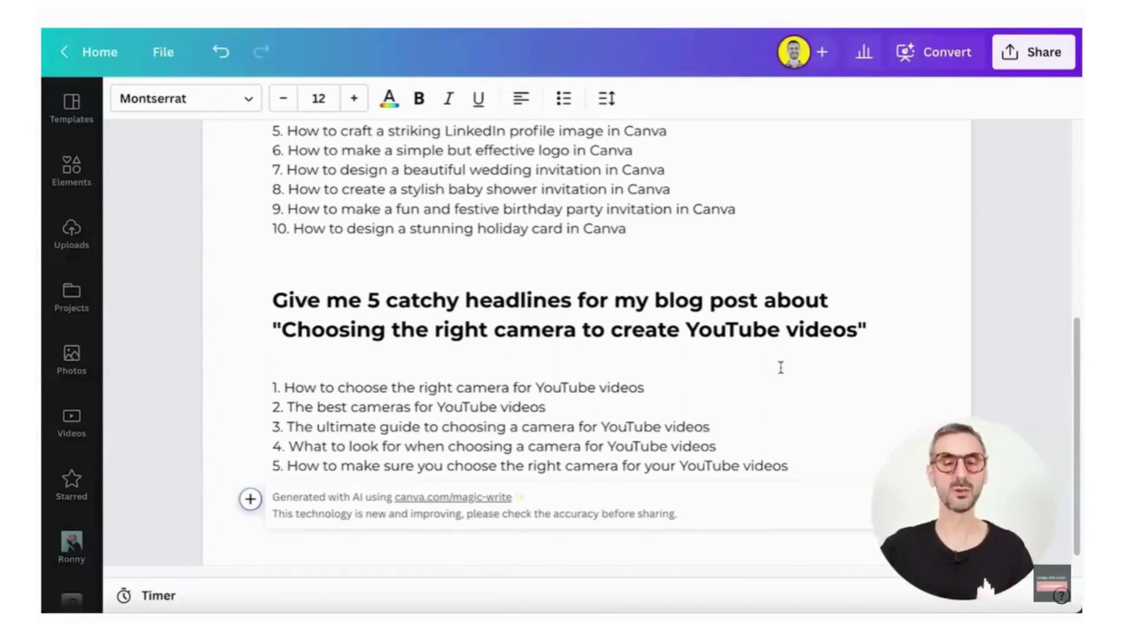
scroll(781, 368, "down", 1)
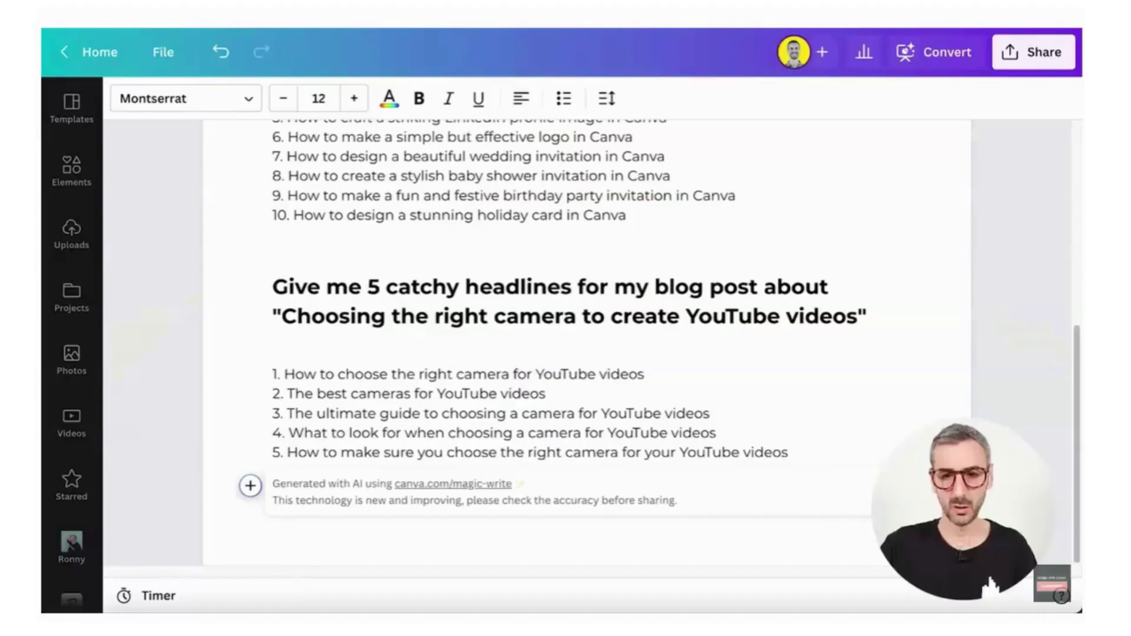
scroll(839, 337, "up", 6)
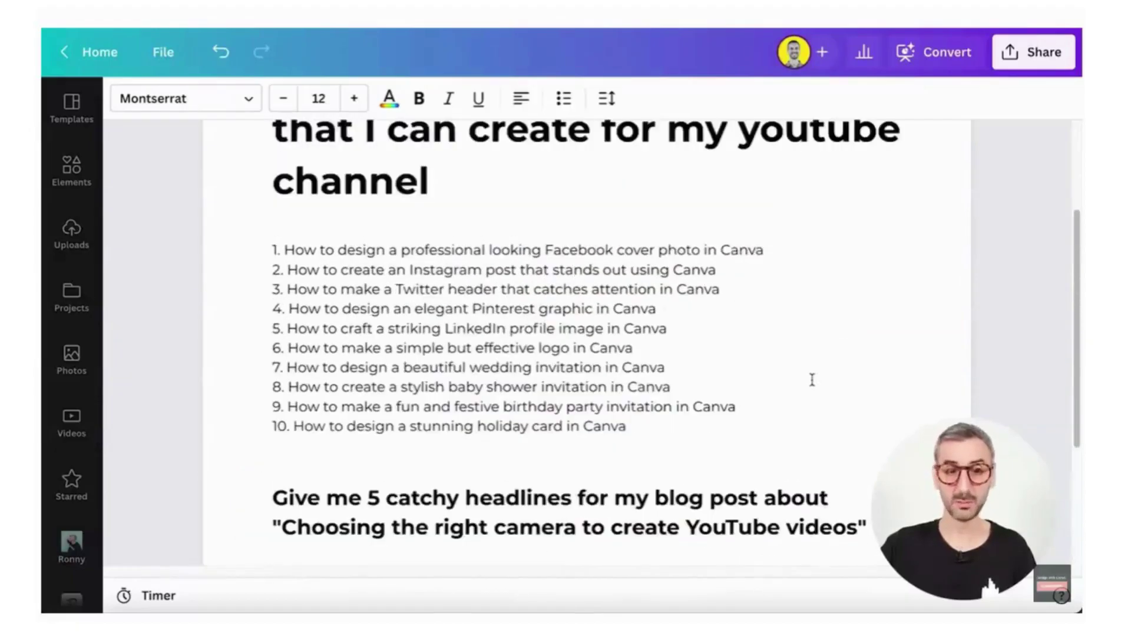
scroll(802, 376, "down", 1)
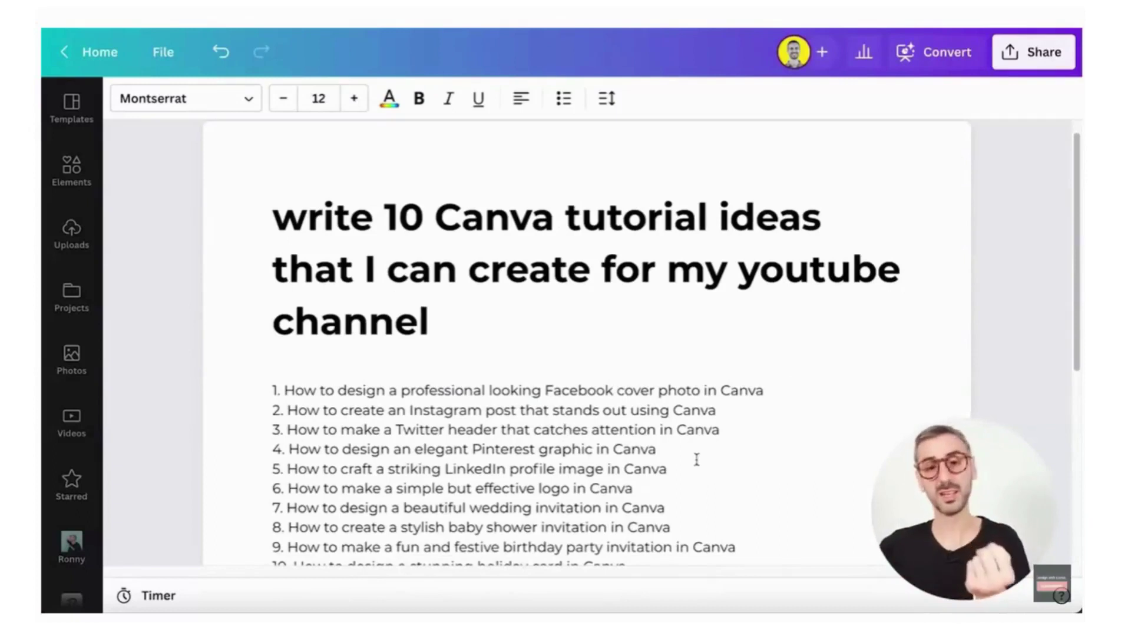
scroll(702, 443, "down", 2)
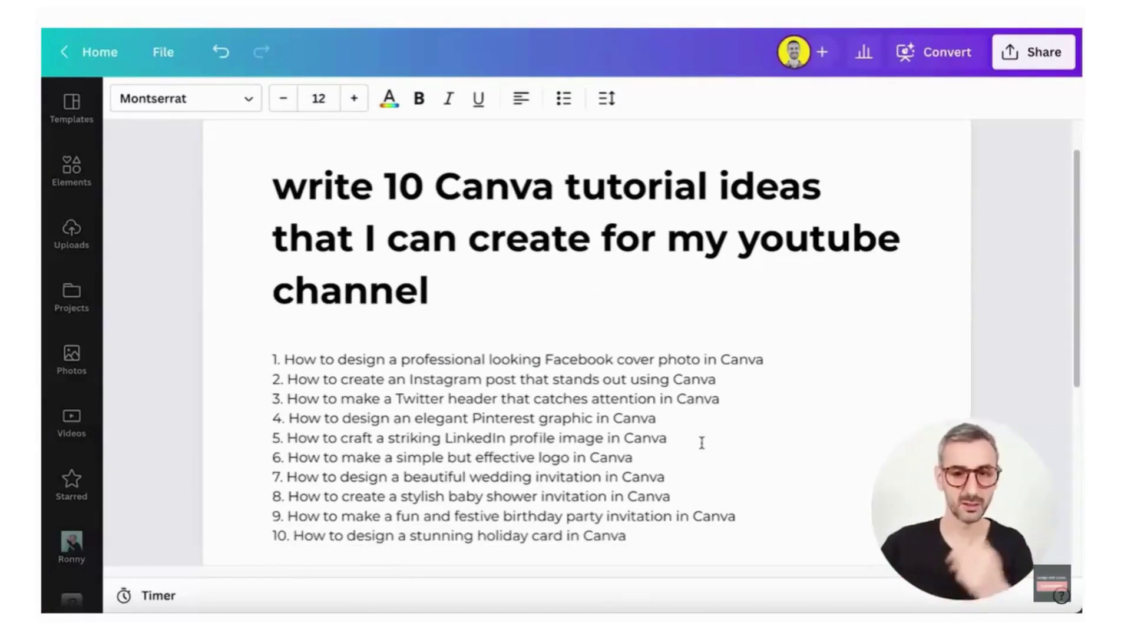
Leave the doc for the Canva home page and show all templates in the Docs category
left_click(89, 53)
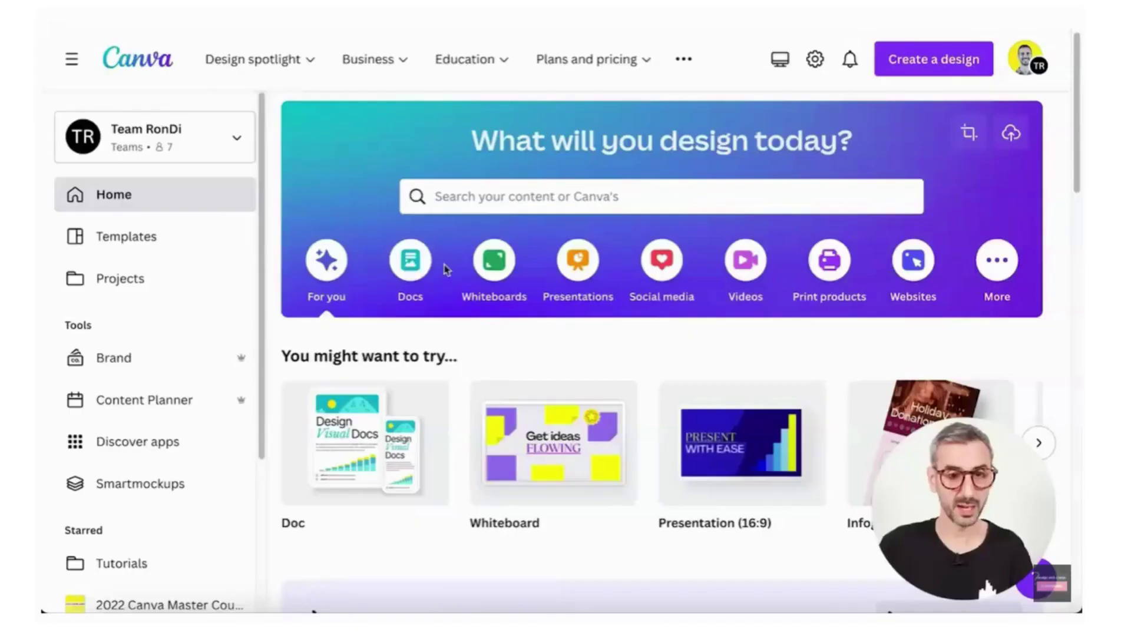
left_click(433, 268)
scroll(436, 266, "down", 6)
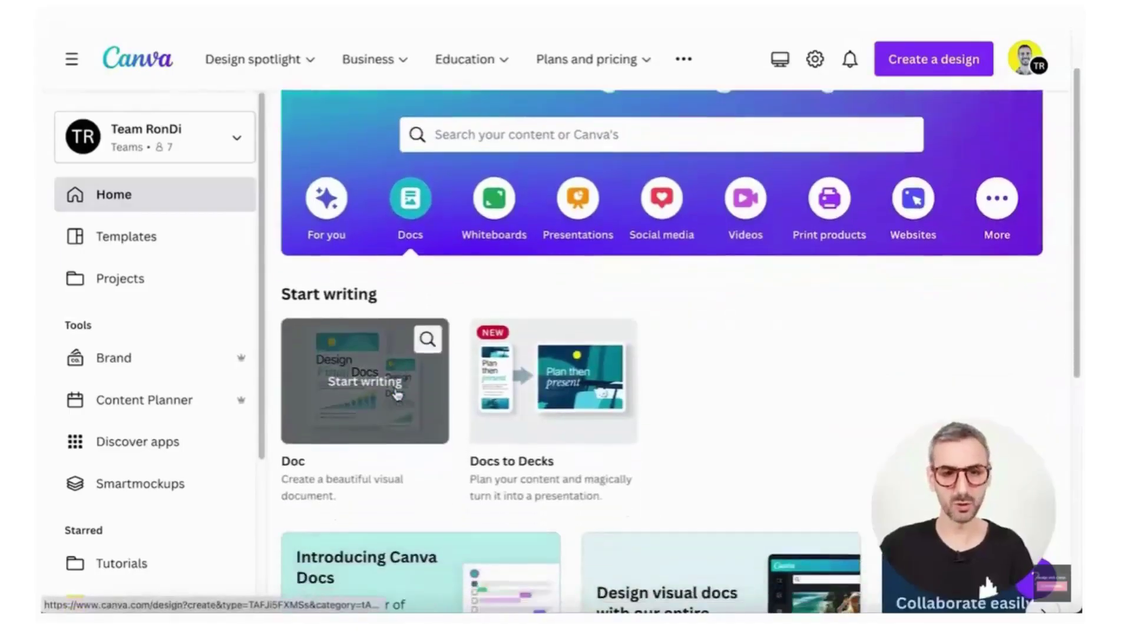
scroll(398, 393, "down", 2)
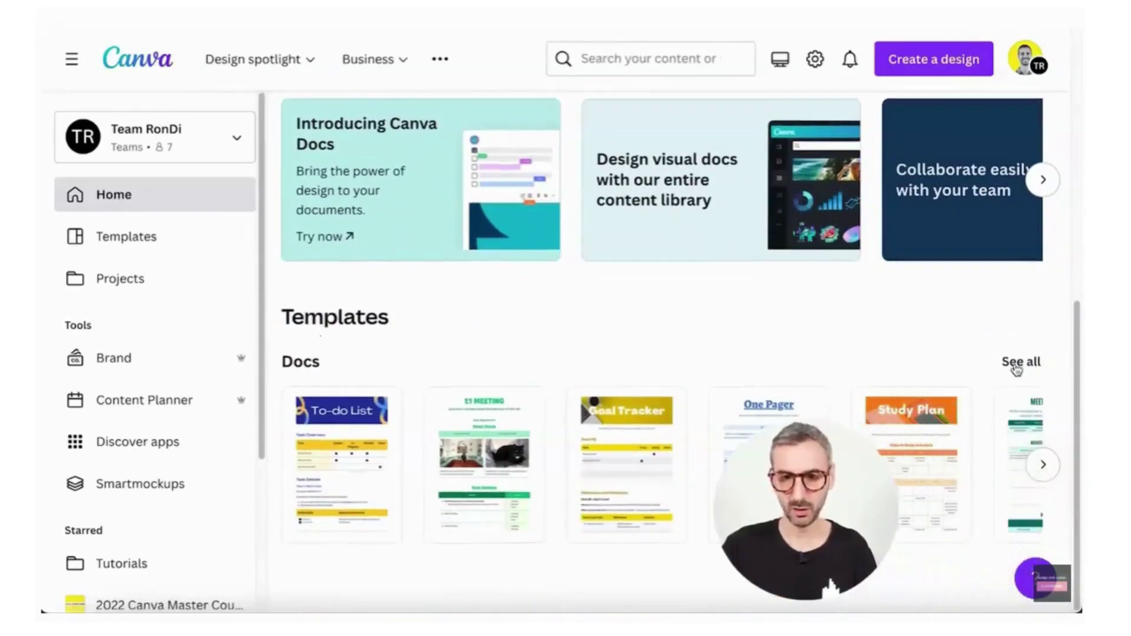
left_click(1017, 368)
Check how many docs templates are offered and browse the template gallery
left_click_drag(297, 186, 371, 197)
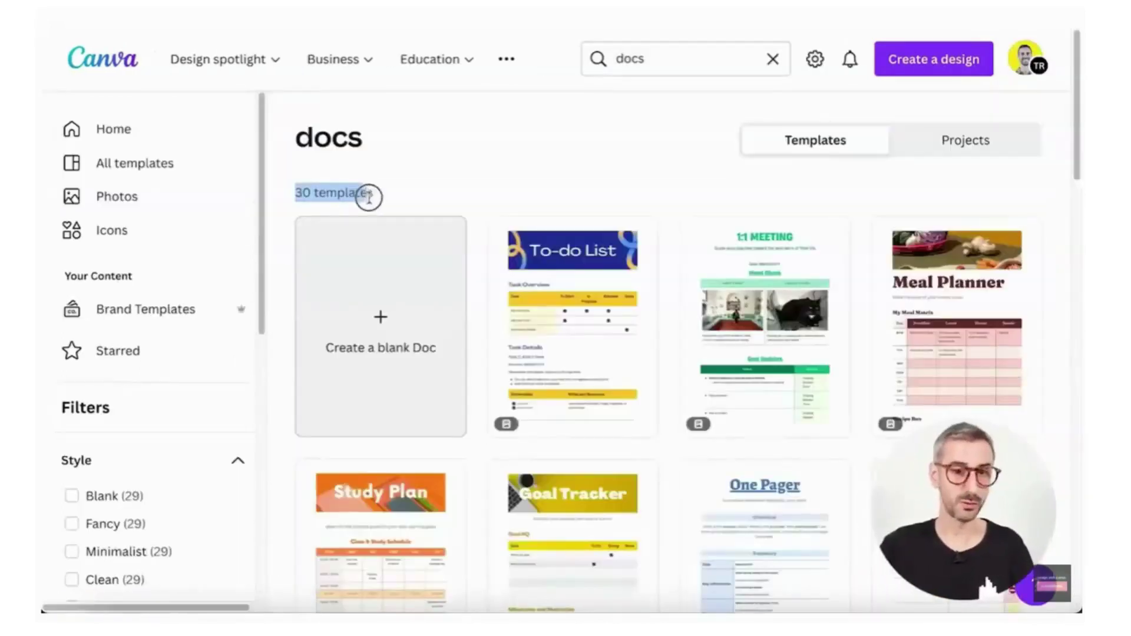
scroll(557, 408, "down", 1)
scroll(557, 408, "down", 6)
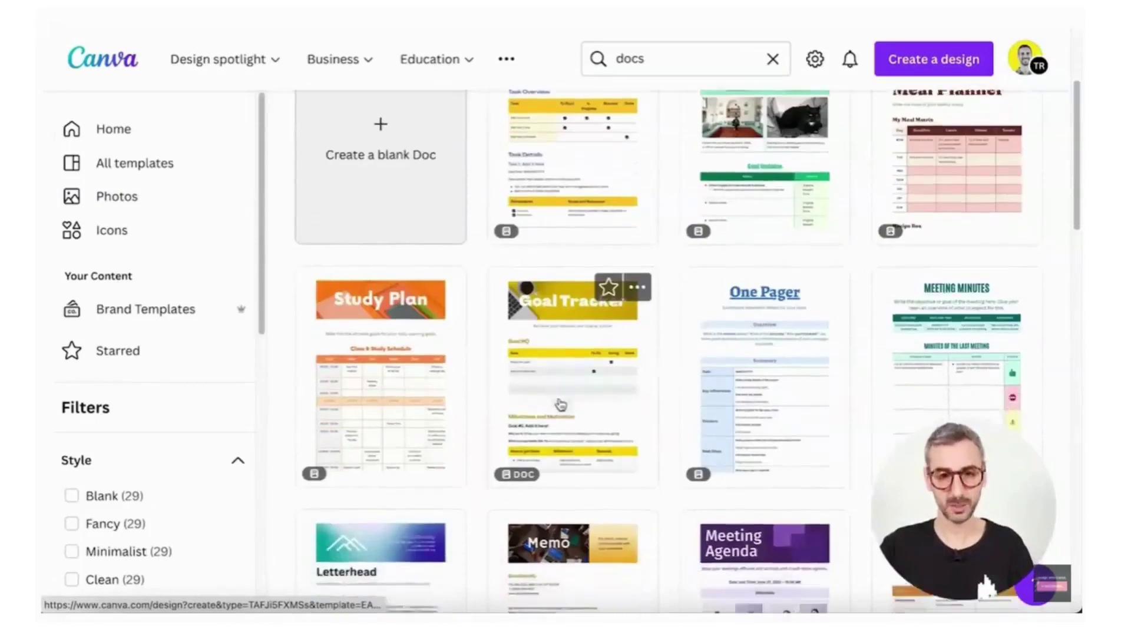
Look through the rest of the docs template gallery and create a doc from the Letterhead template
scroll(752, 302, "down", 2)
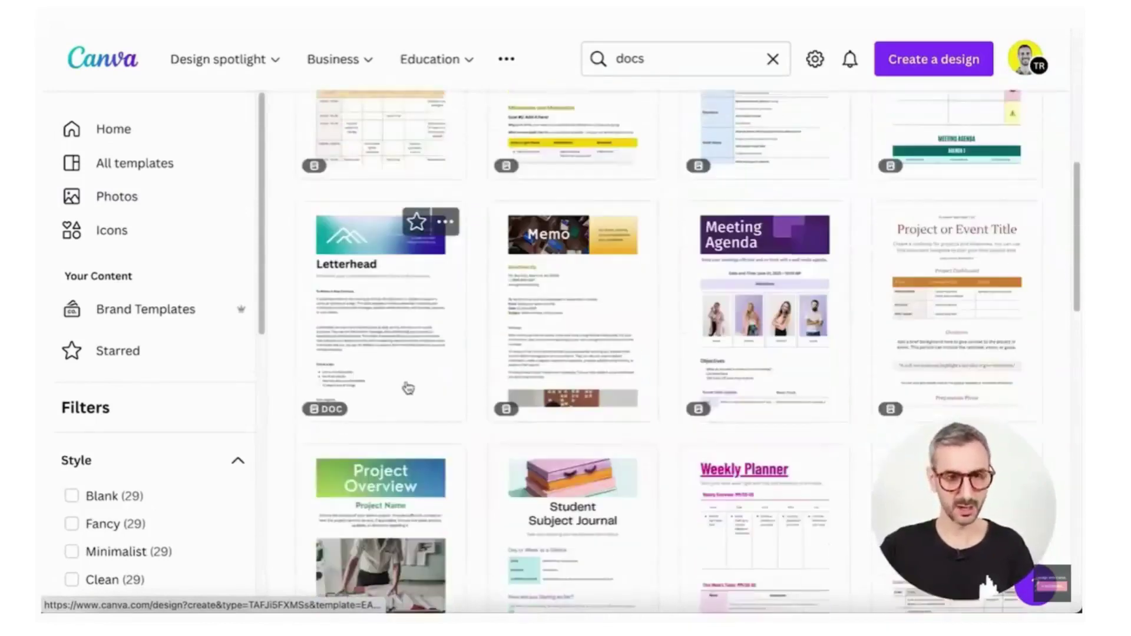
scroll(404, 321, "down", 3)
scroll(404, 329, "down", 10)
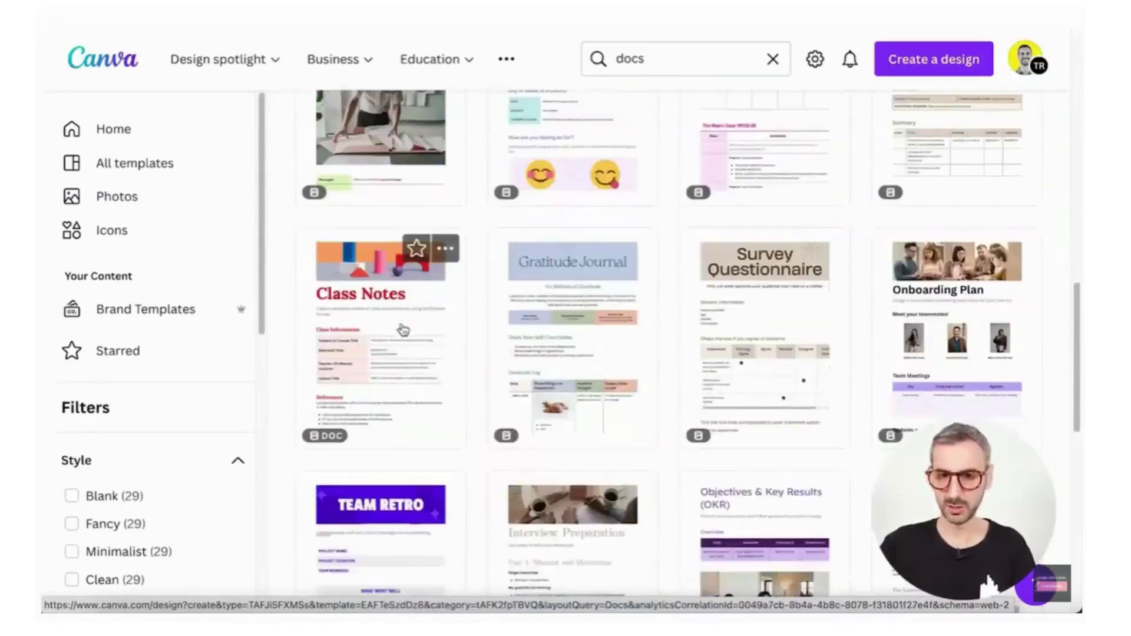
scroll(404, 330, "down", 7)
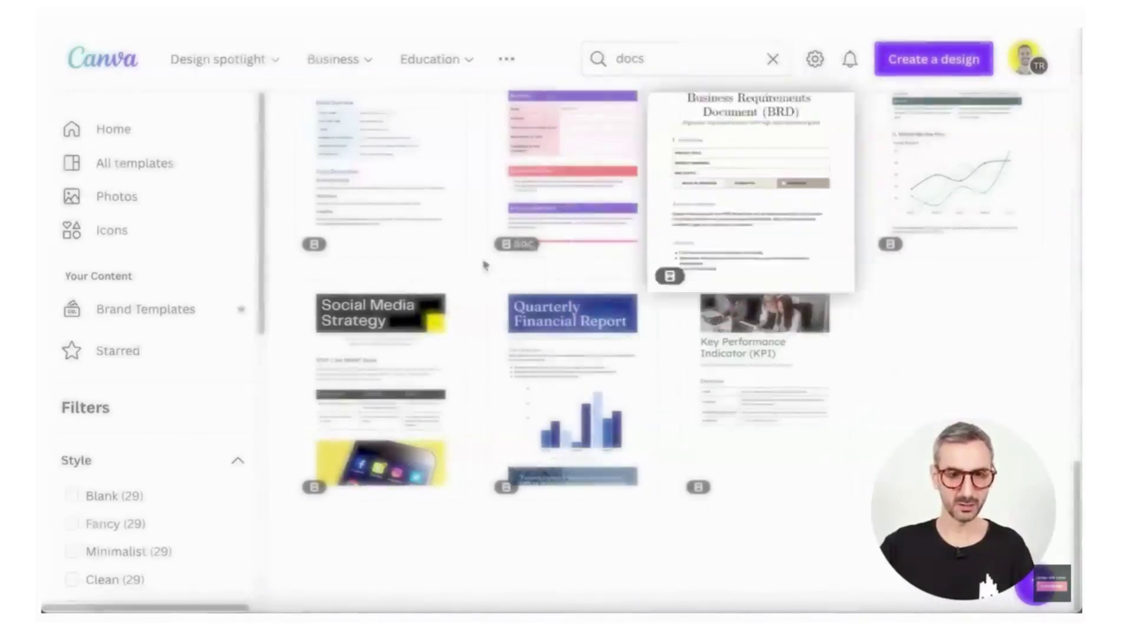
scroll(725, 434, "up", 6)
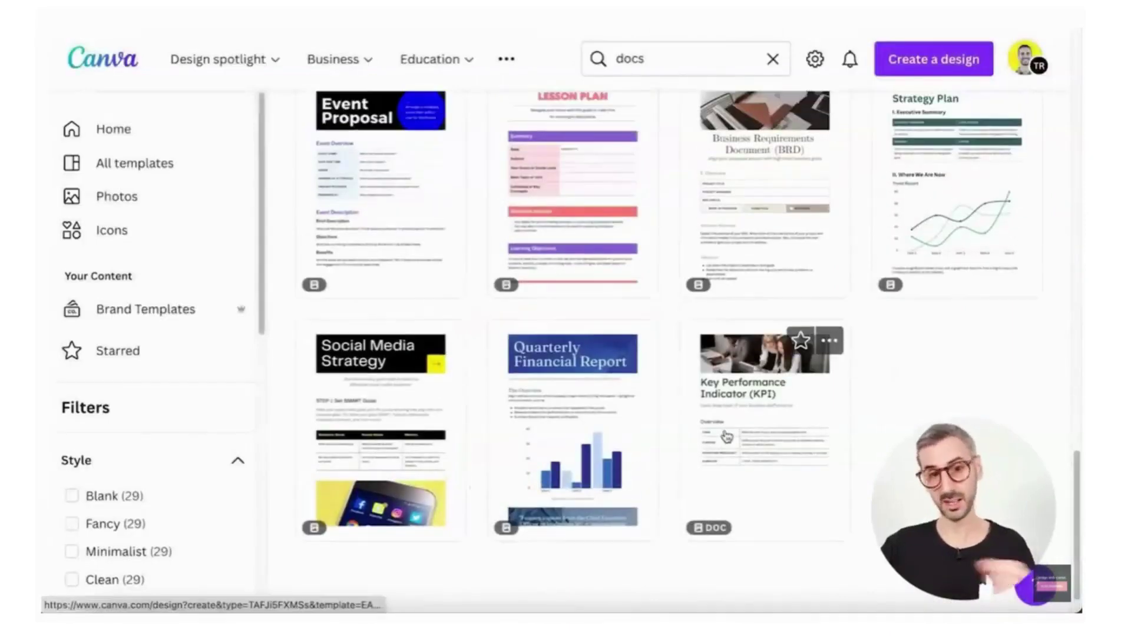
scroll(658, 331, "up", 20)
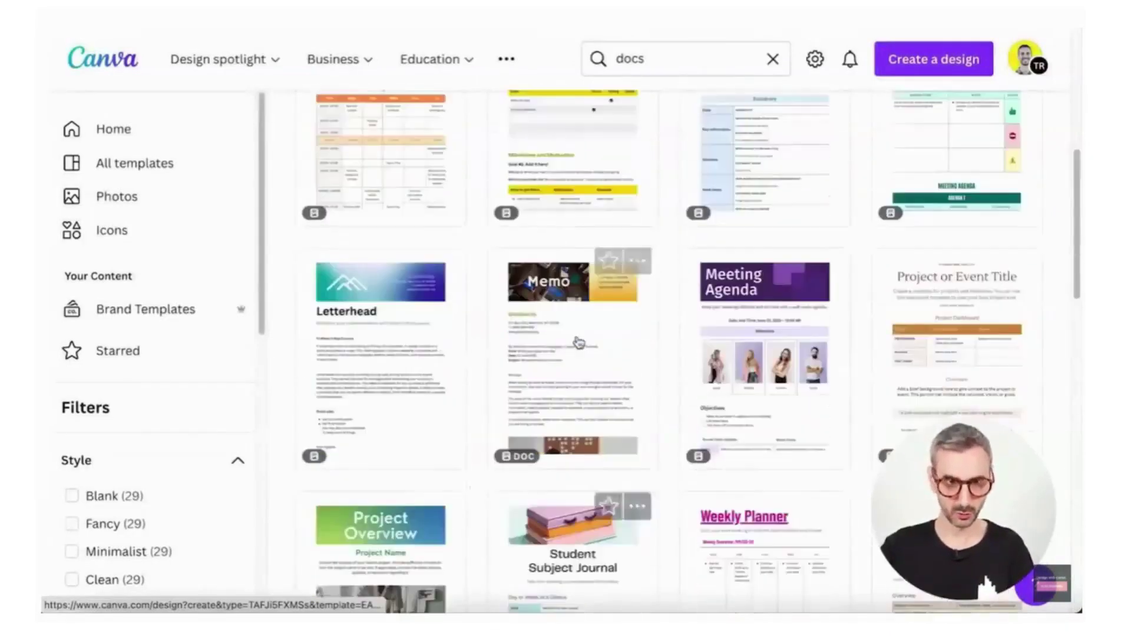
scroll(367, 442, "down", 7)
left_click(374, 354)
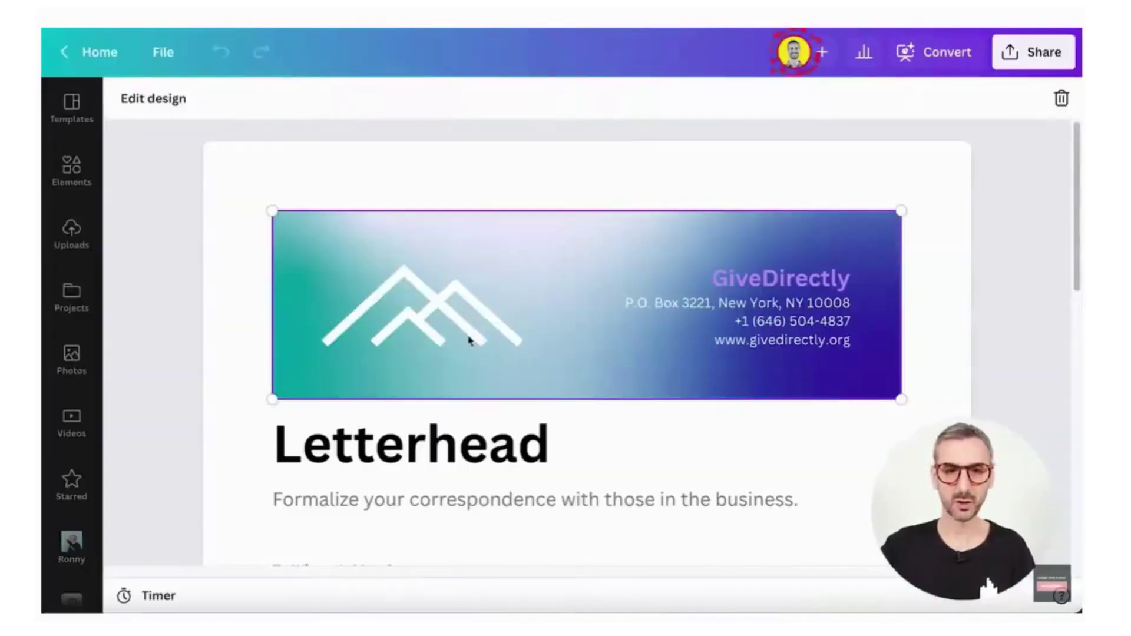
Examine the Letterhead doc's body text, bullet and checkbox list, and signature block
scroll(468, 338, "down", 5)
scroll(469, 340, "down", 5)
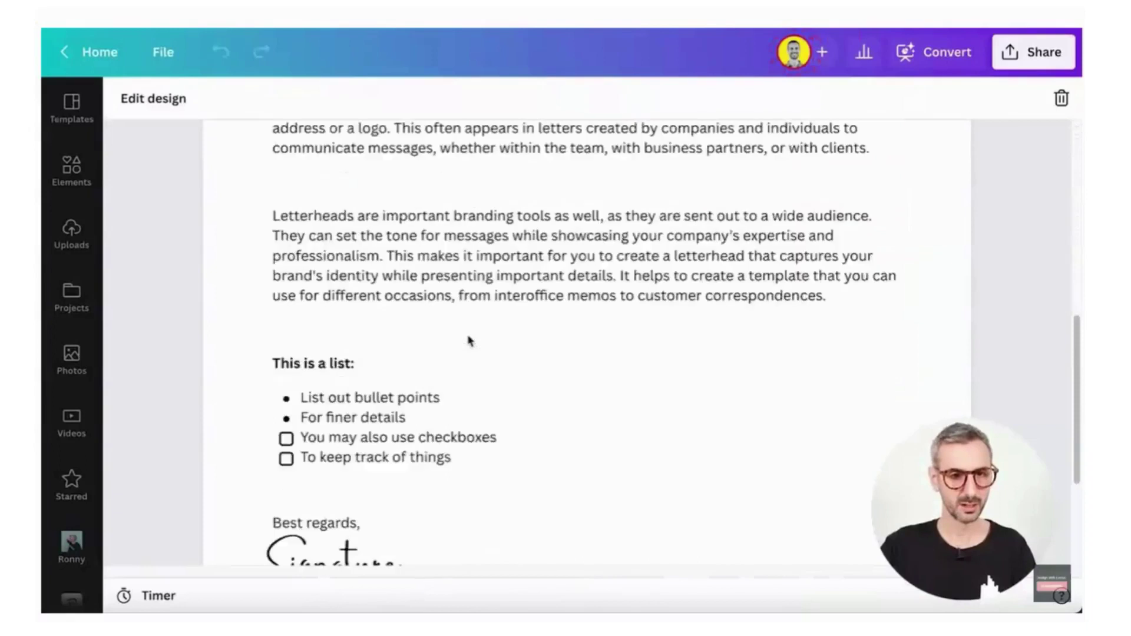
left_click_drag(462, 381, 221, 308)
scroll(429, 378, "down", 3)
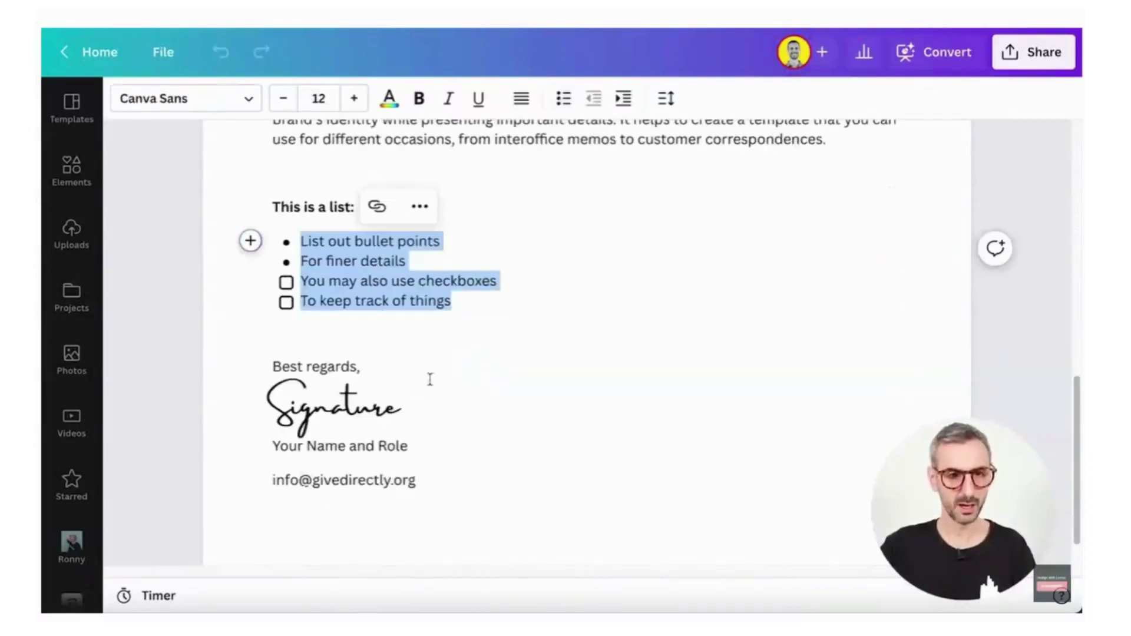
left_click(352, 363)
double_click(352, 362)
left_click(508, 324)
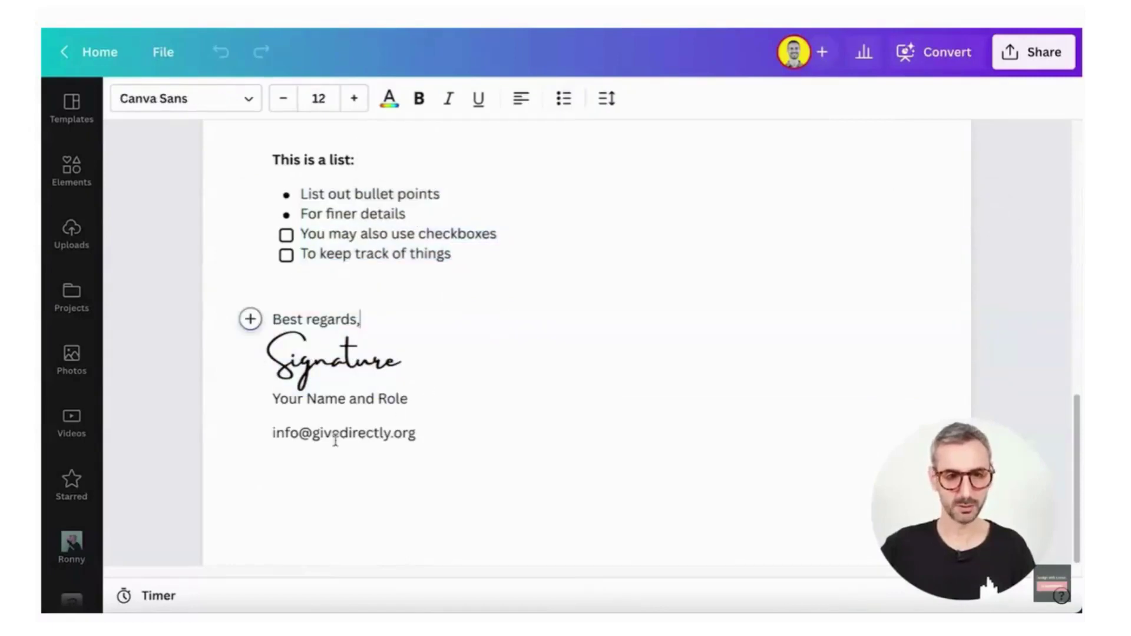
scroll(338, 437, "up", 10)
scroll(342, 434, "down", 5)
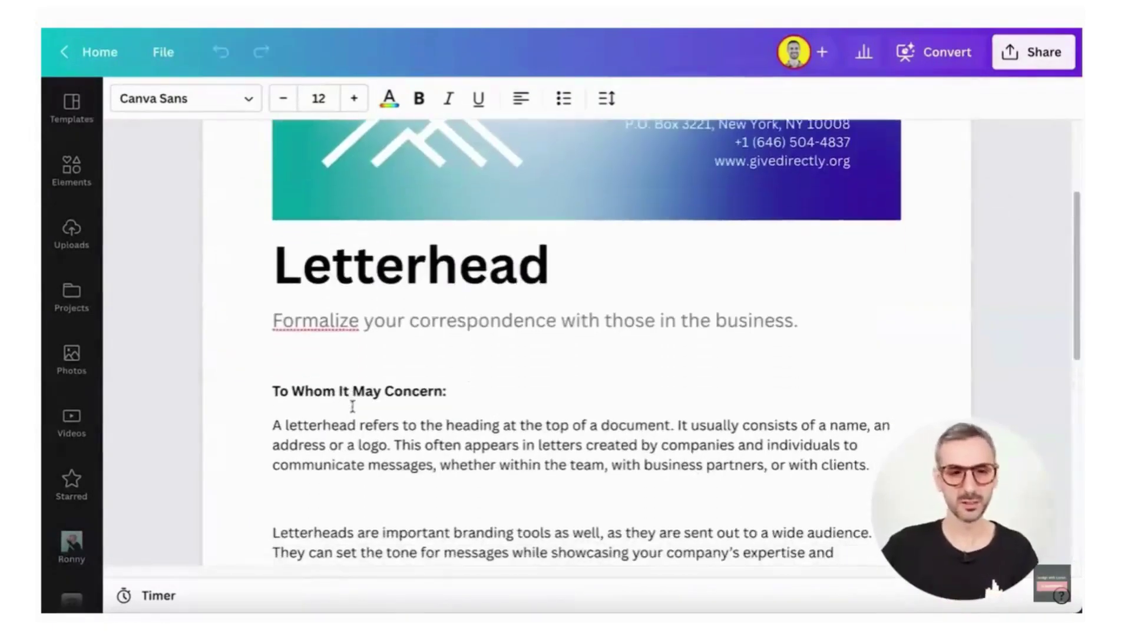
Replace the text from "To Whom It May Concern:" through the second paragraph with a Magic Write love letter to his wife mentioning how they met in Peru
left_click_drag(847, 498, 237, 263)
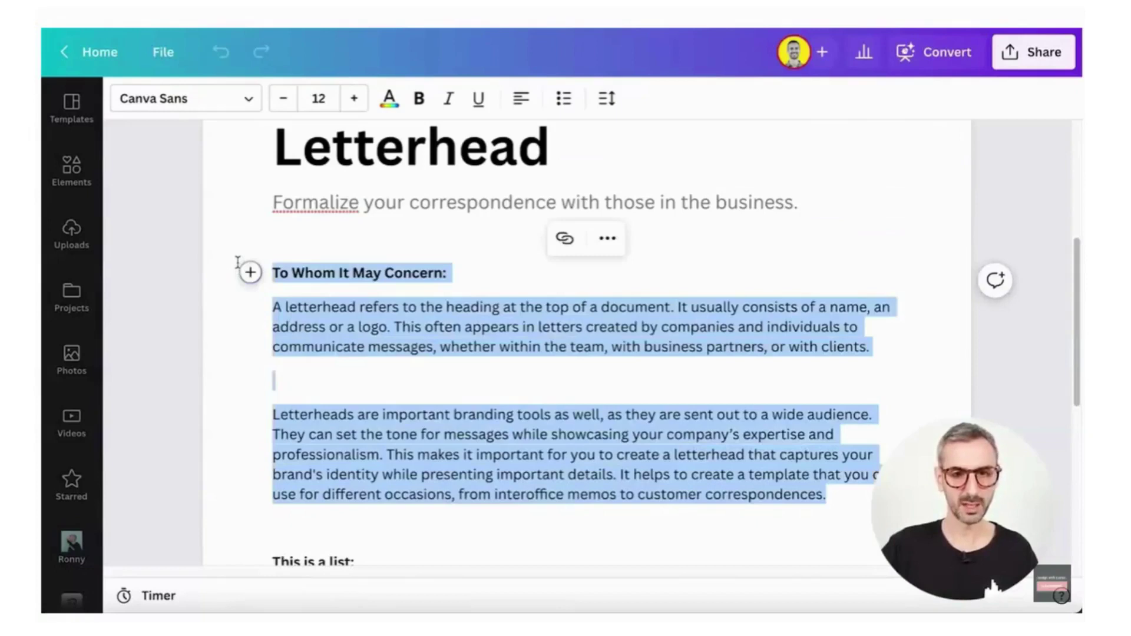
type("/")
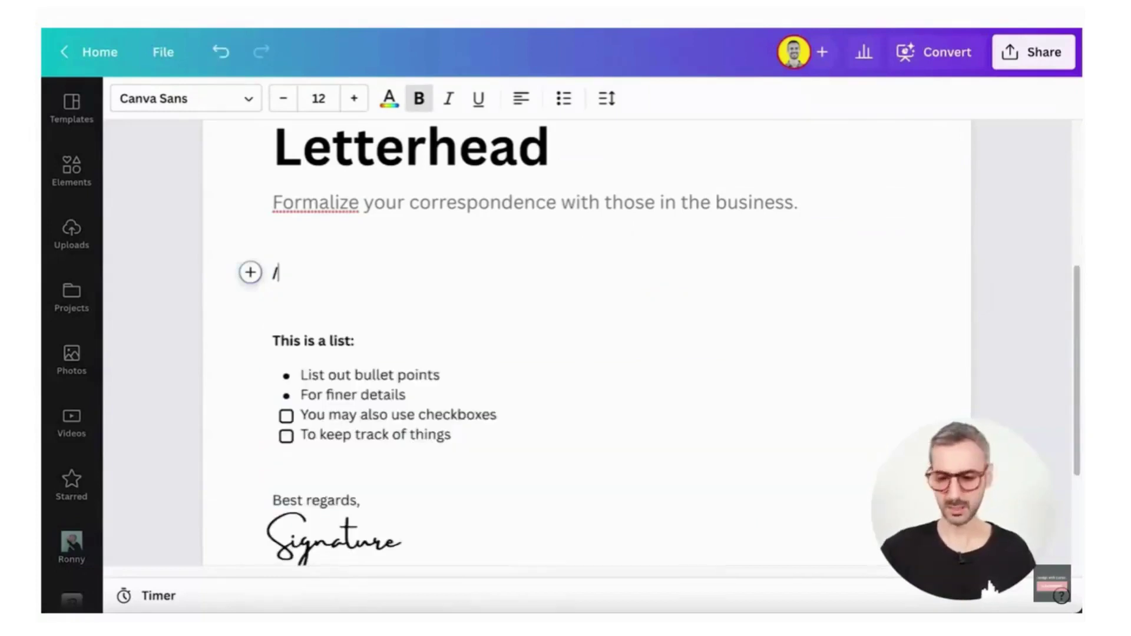
type("Magic")
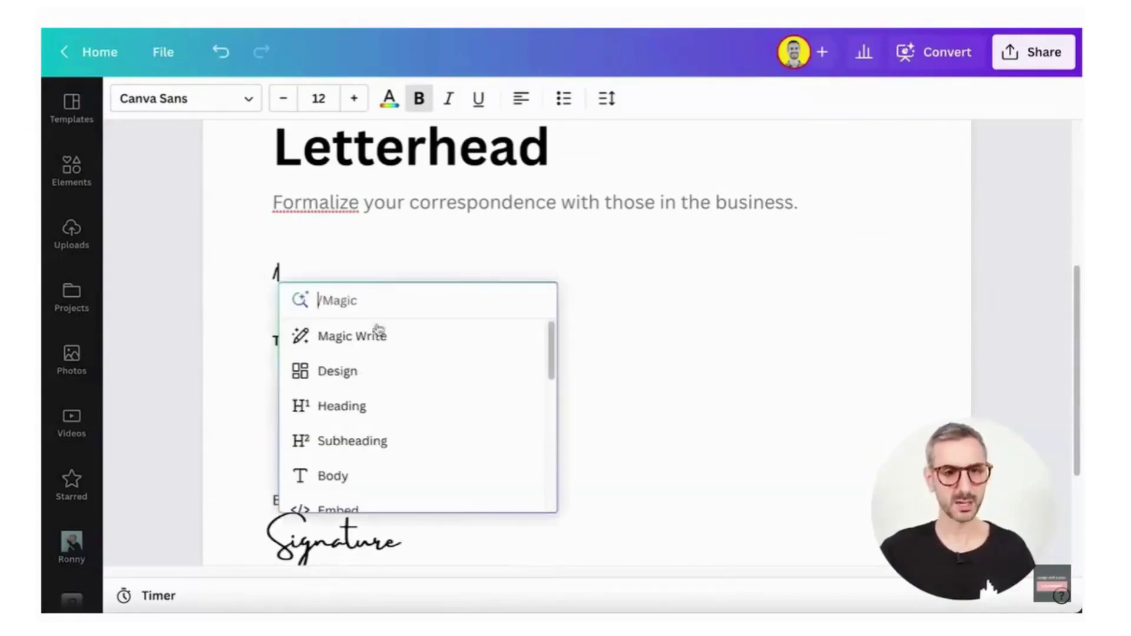
left_click(379, 330)
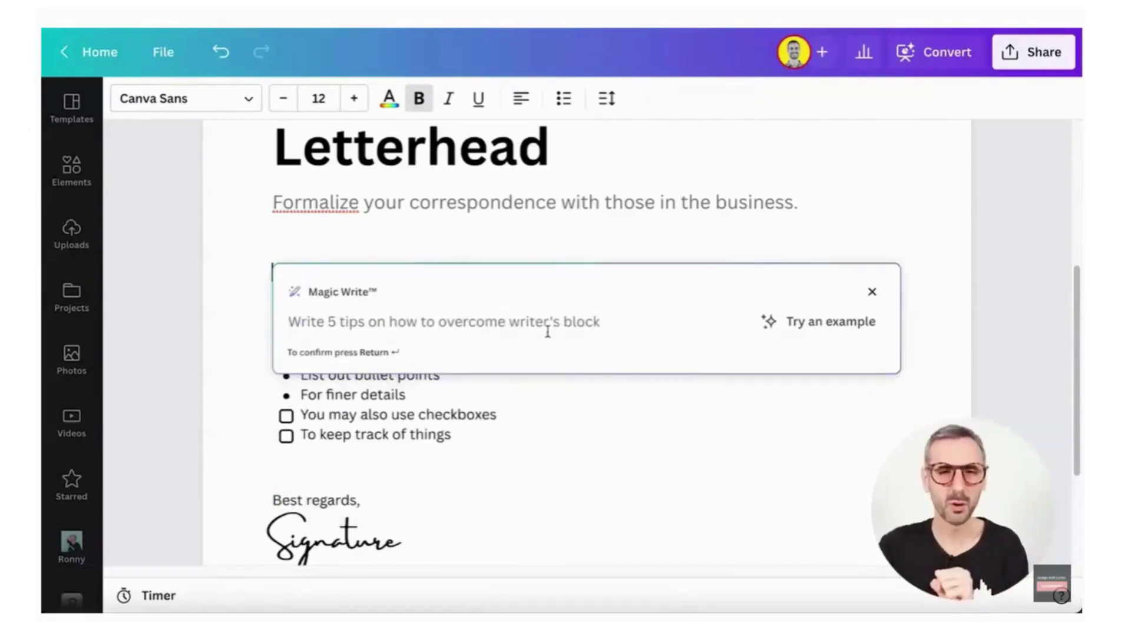
type("Write a love letter to my wife Diana mentioning how we met in Peru")
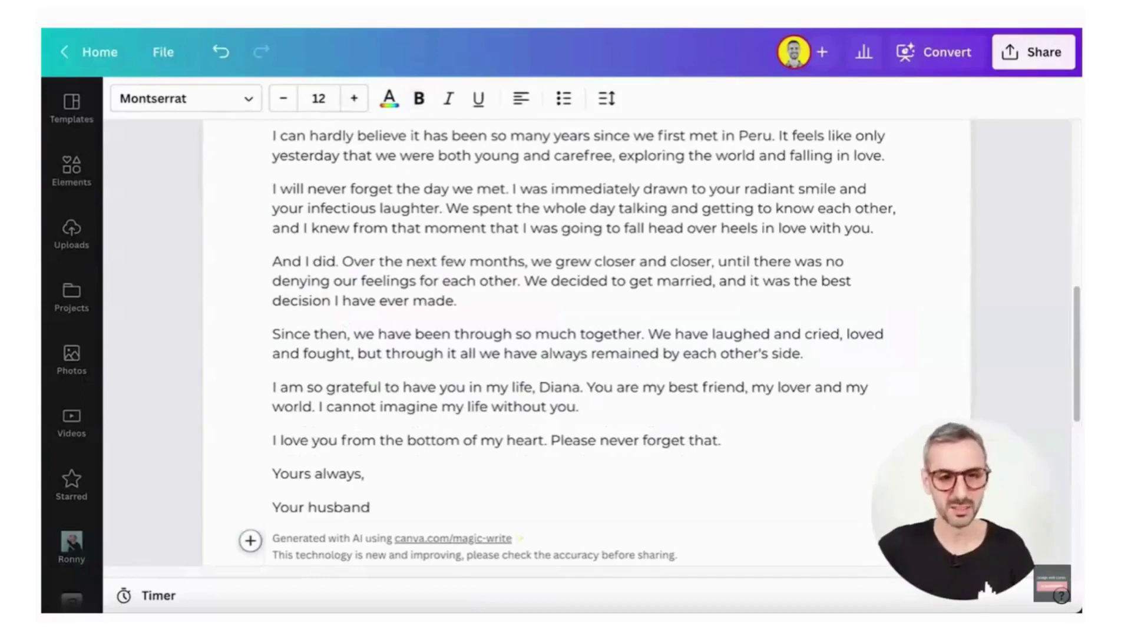
scroll(601, 400, "up", 3)
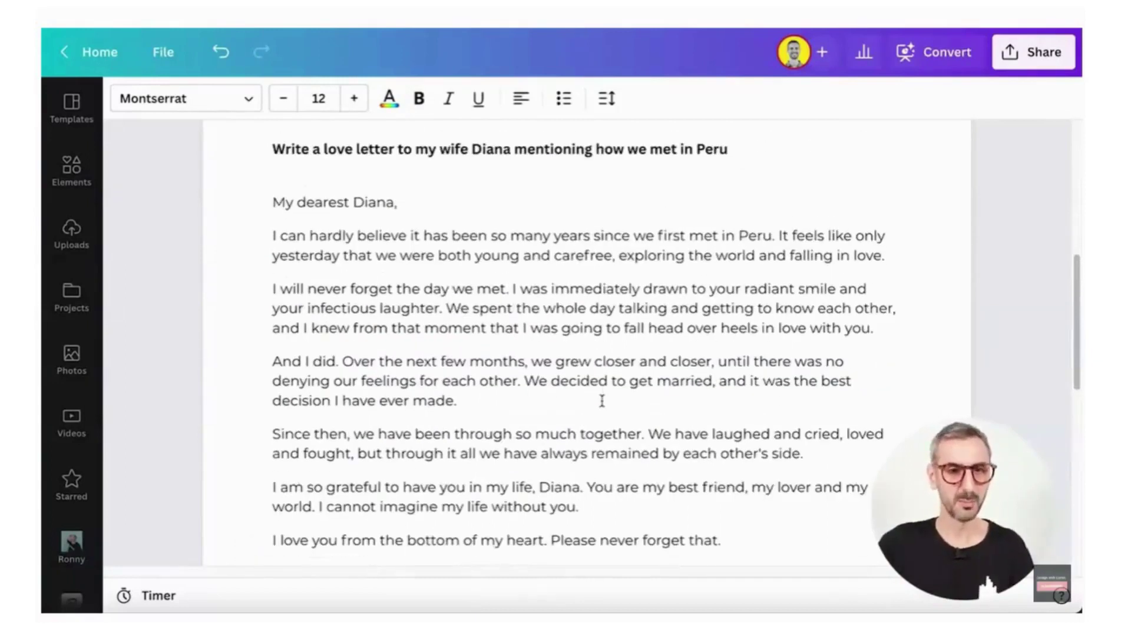